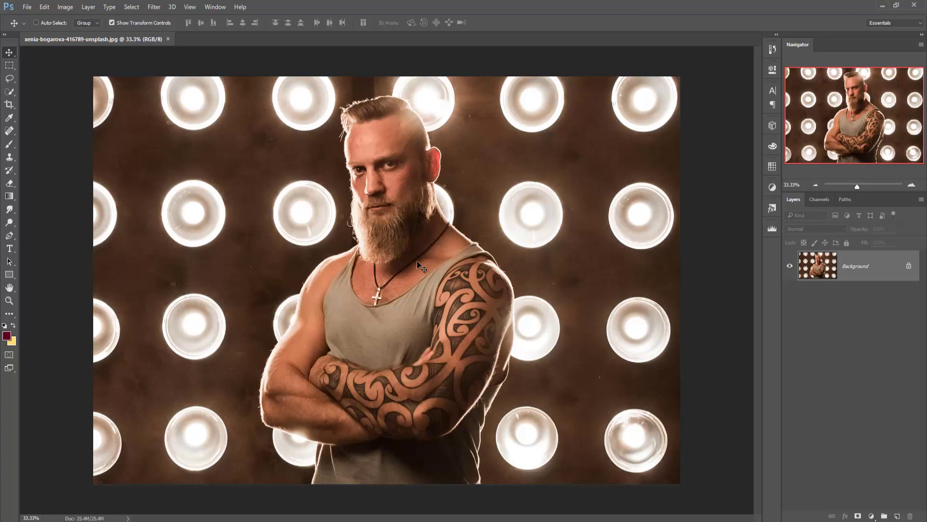
With the Pen tool, start a path at the shirt's lower-left corner in the photo and trace it up to the forearm
left_click(8, 237)
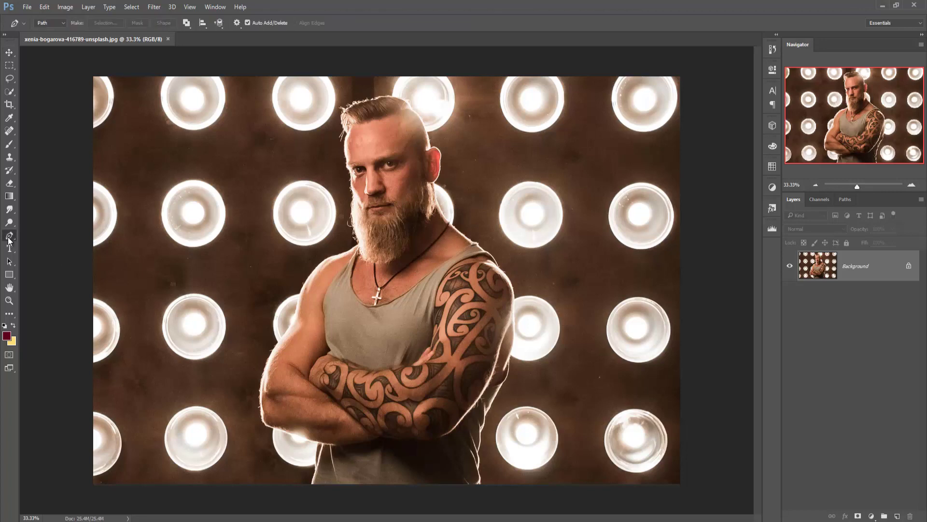
right_click(8, 240)
left_click(25, 237)
key("ctrl+plus")
key("ctrl+plus")
key("ctrl+plus")
key("ctrl+plus")
key("ctrl+plus")
key("ctrl+plus")
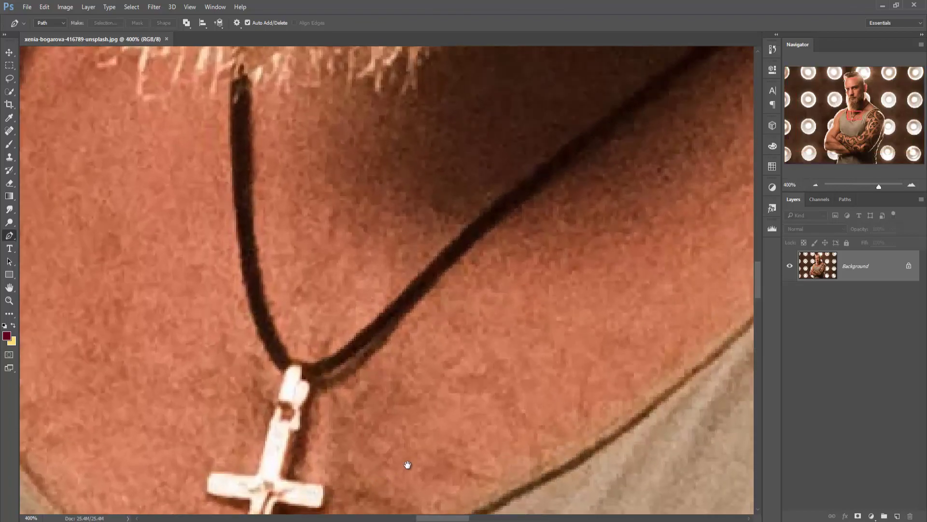
left_click_drag(408, 464, 485, 143)
left_click_drag(362, 280, 444, 204)
left_click_drag(372, 435, 436, 203)
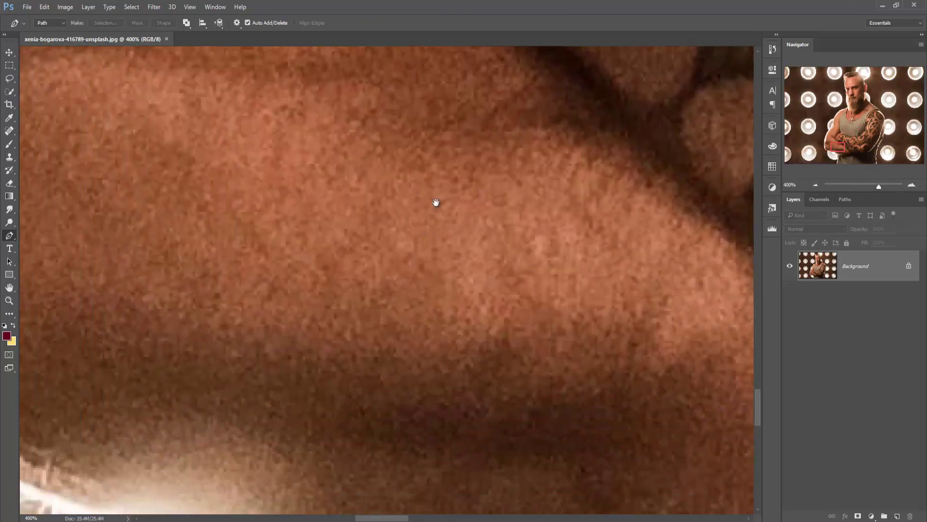
left_click_drag(338, 449, 435, 54)
left_click_drag(430, 193, 254, 426)
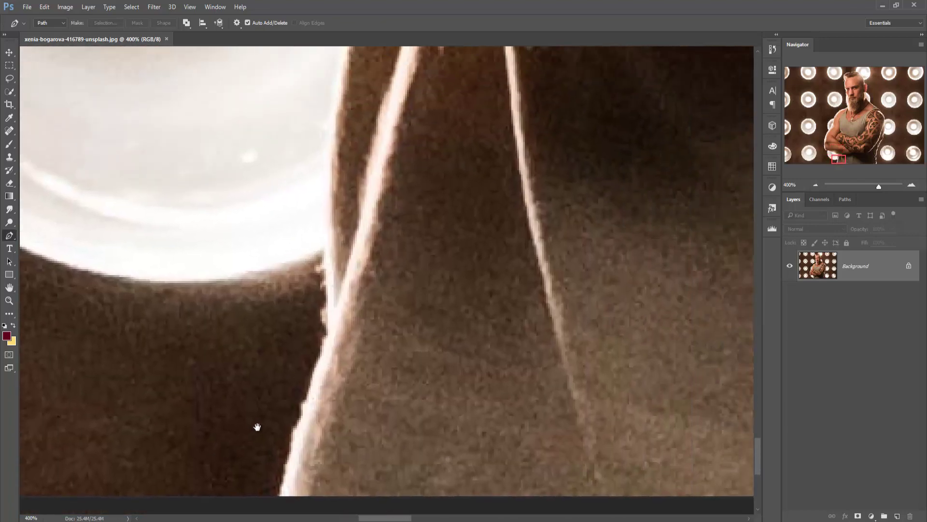
left_click(281, 499)
left_click_drag(308, 400, 315, 380)
left_click(330, 327)
left_click(325, 262)
left_click_drag(329, 123, 337, 76)
left_click_drag(340, 77, 335, 368)
left_click(349, 285)
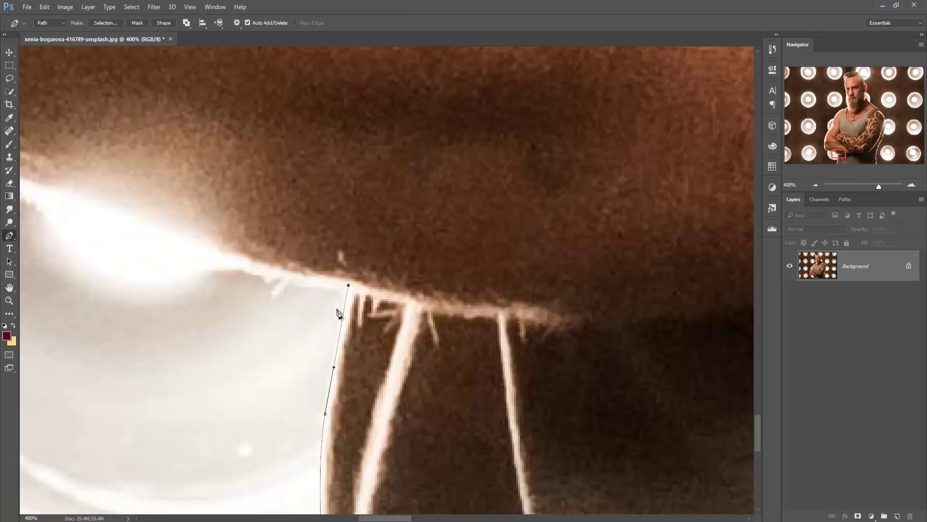
Continue the path along the underside of the forearm, around the elbow and onto the outer arm without the tattoo
left_click_drag(145, 218, 676, 458)
mouse_move(247, 248)
left_mouse_down()
mouse_move(246, 234)
mouse_move(253, 401)
left_mouse_up()
left_click(236, 114)
left_click_drag(236, 114, 282, 373)
left_click(350, 87)
left_click_drag(352, 89, 299, 414)
left_click_drag(389, 200, 396, 191)
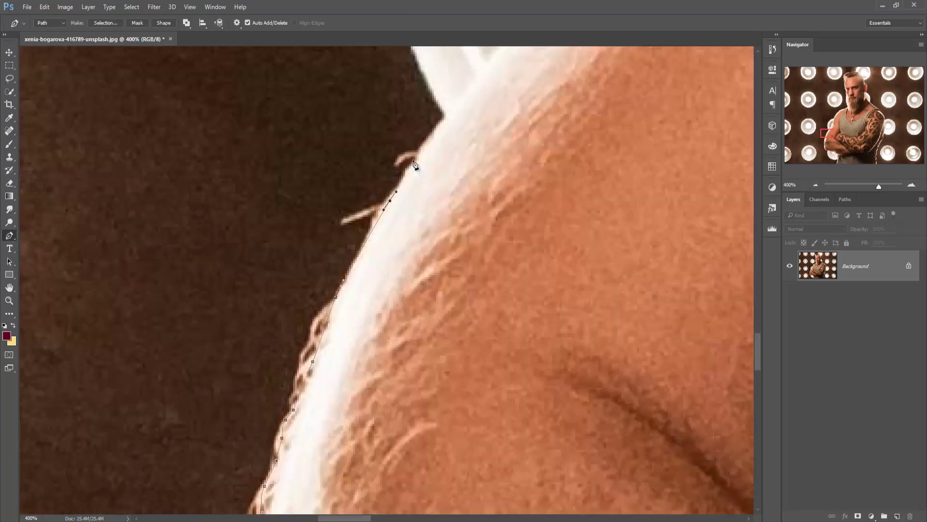
Extend the path up the untattooed upper arm, taking back misplaced anchor points along the way
left_click(443, 115)
left_click_drag(443, 115, 441, 410)
left_click(386, 253)
left_click_drag(453, 49, 472, 58)
key("ctrl+alt+z")
key("ctrl+alt+z")
key("ctrl+alt+z")
left_click(552, 321)
left_click(669, 71)
left_click_drag(672, 67, 270, 472)
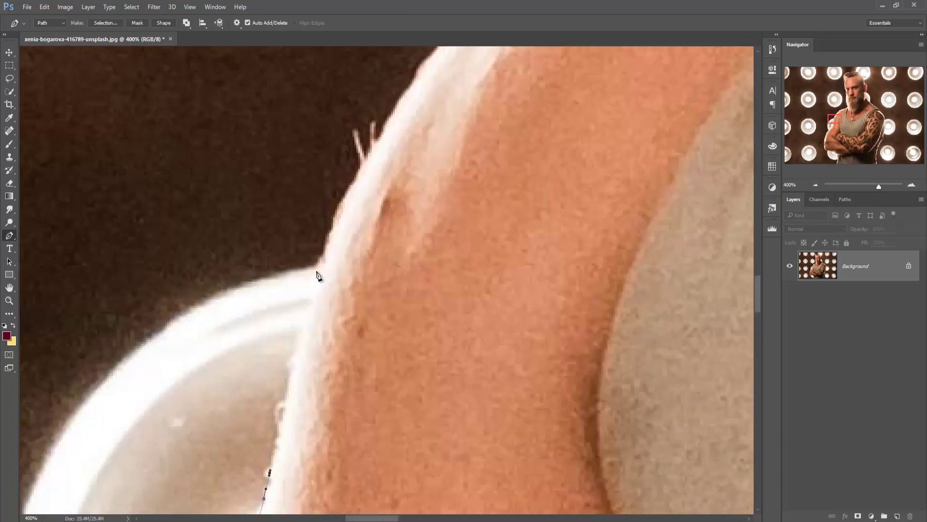
Trace the path over the untattooed shoulder and along the neck to the side of the beard
left_click_drag(292, 371, 298, 335)
left_click_drag(450, 54, 348, 332)
left_click(366, 279)
left_click_drag(482, 158, 510, 135)
left_click_drag(618, 91, 676, 73)
left_click_drag(725, 58, 283, 321)
left_click(490, 197)
left_click_drag(486, 138, 443, 428)
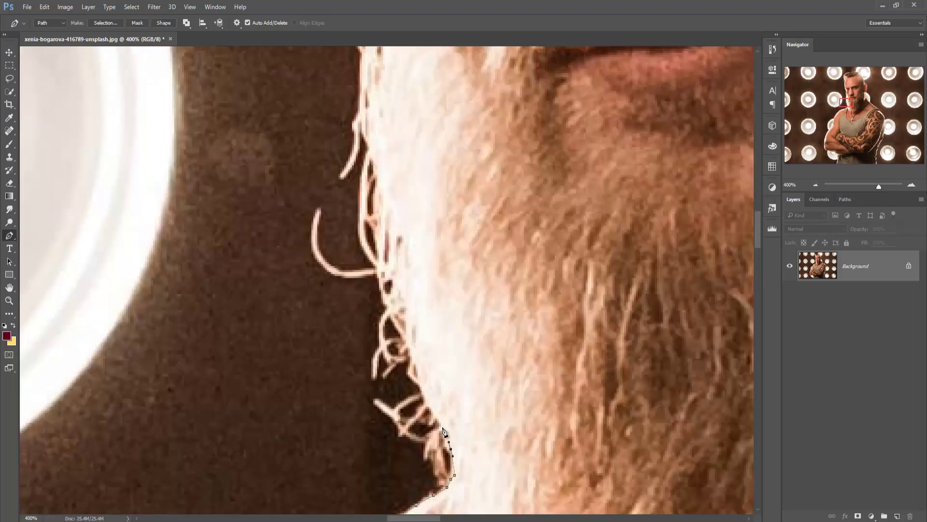
Continue the path up the outer edge of the beard and cheek to just below the eye
left_click(421, 392)
left_click(388, 310)
left_click(379, 271)
left_click_drag(362, 125, 342, 416)
left_click(361, 250)
left_click(341, 118)
left_click_drag(339, 104, 359, 355)
left_click_drag(352, 208, 351, 195)
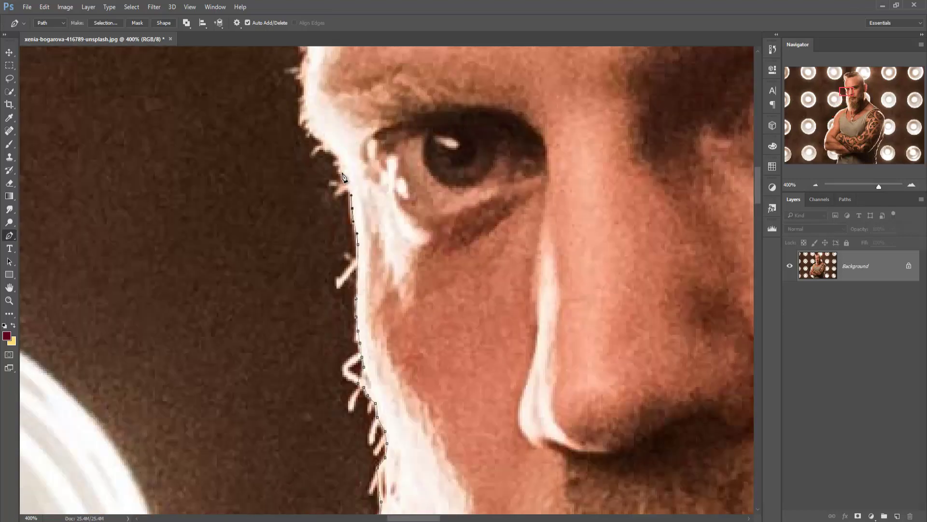
Trace the path past the brow and forehead and around the front tuft of hair
left_click(303, 121)
left_click_drag(310, 51, 331, 363)
left_click(316, 282)
left_click(311, 116)
left_click_drag(324, 55, 325, 411)
left_click(339, 390)
left_click(275, 269)
left_click_drag(300, 115, 302, 111)
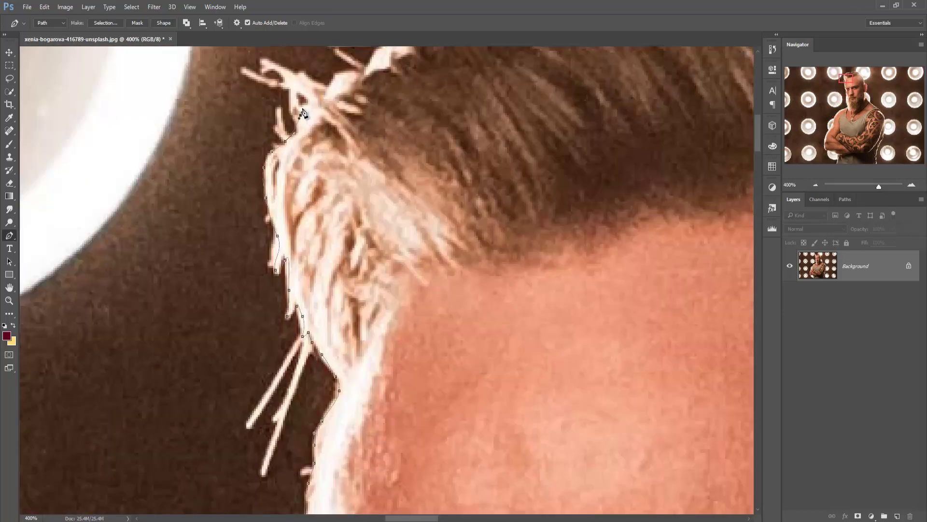
Continue the path across the top of the hair and onto the back of the head
left_click_drag(328, 61, 281, 327)
left_click(404, 275)
left_click(563, 242)
left_click_drag(677, 208, 89, 304)
left_click_drag(283, 314, 314, 325)
left_click(493, 441)
left_click_drag(499, 461, 343, 200)
left_click_drag(426, 262, 455, 288)
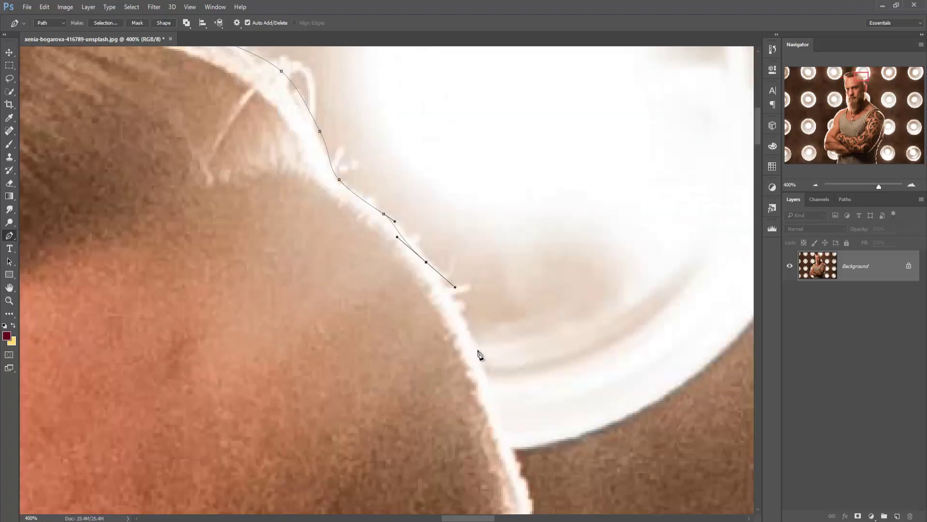
Trace the path down the back of the head and around the outer edge of the ear
left_click(457, 305)
left_click(508, 438)
left_click_drag(514, 454, 399, 238)
left_click(447, 433)
left_click(523, 425)
left_click_drag(552, 457, 431, 130)
left_click(444, 325)
left_click_drag(432, 402, 426, 419)
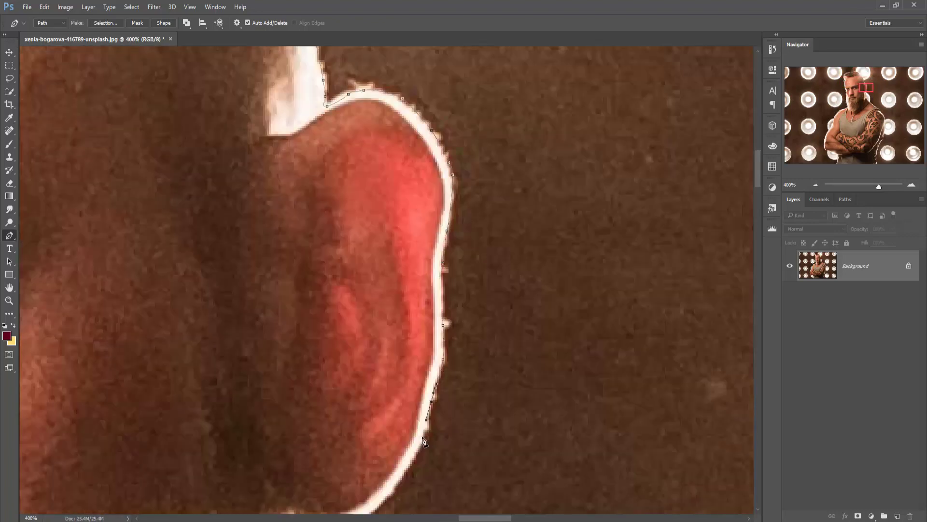
Continue the path below the ear and down the neck to the start of the tattooed shoulder
left_click_drag(391, 483, 534, 171)
left_click(512, 210)
left_click(541, 400)
left_click_drag(561, 455, 392, 154)
left_click(461, 322)
left_click(557, 428)
left_click_drag(555, 429, 299, 129)
left_click(374, 190)
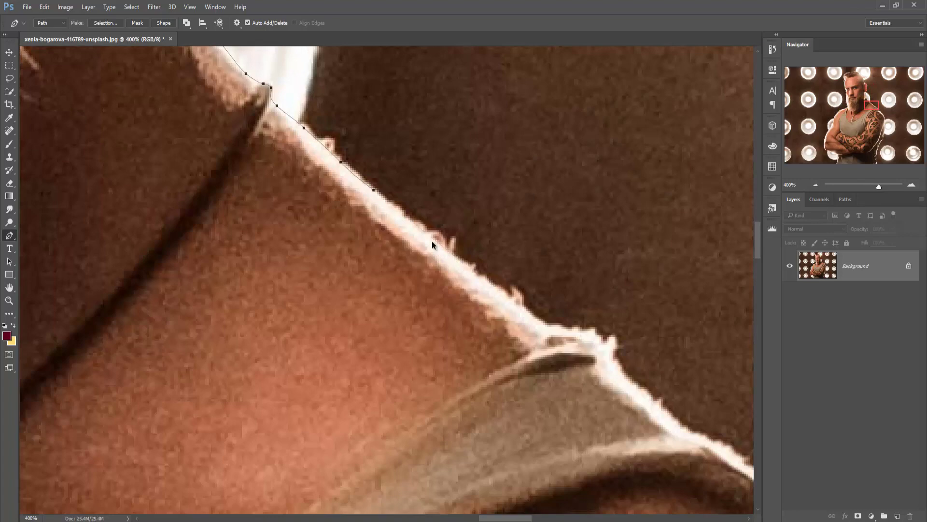
Trace the path over the shirt strap and shoulder and down the outer edge of the tattooed arm
left_click(613, 338)
left_click_drag(728, 442, 397, 156)
left_click(652, 465)
left_click_drag(669, 491, 338, 155)
left_click_drag(387, 488, 325, 141)
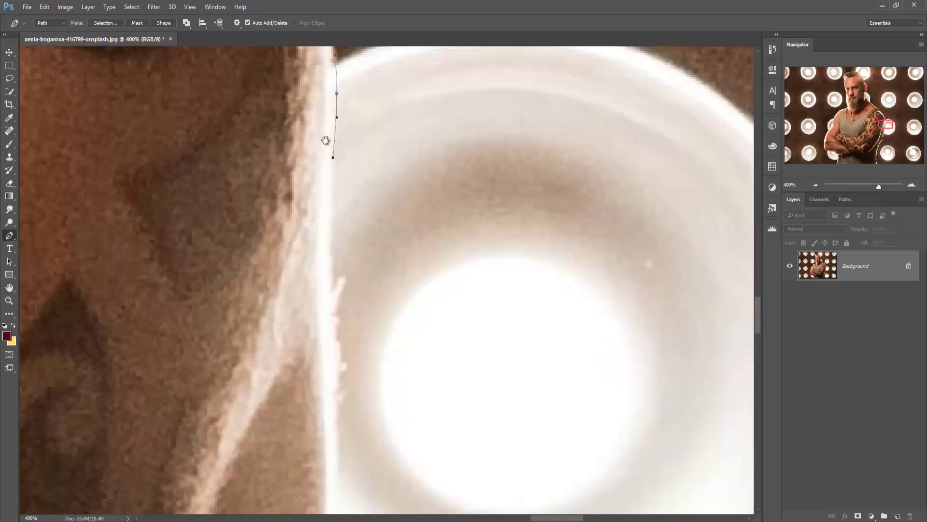
left_click(334, 472)
Continue the path along the lower part of the tattooed arm and onto the side of the shirt
left_click_drag(326, 492, 374, 203)
left_click(371, 280)
left_click_drag(341, 449, 394, 129)
left_click_drag(308, 429, 384, 138)
left_click(232, 426)
left_click_drag(196, 481, 319, 203)
left_click_drag(237, 475, 277, 194)
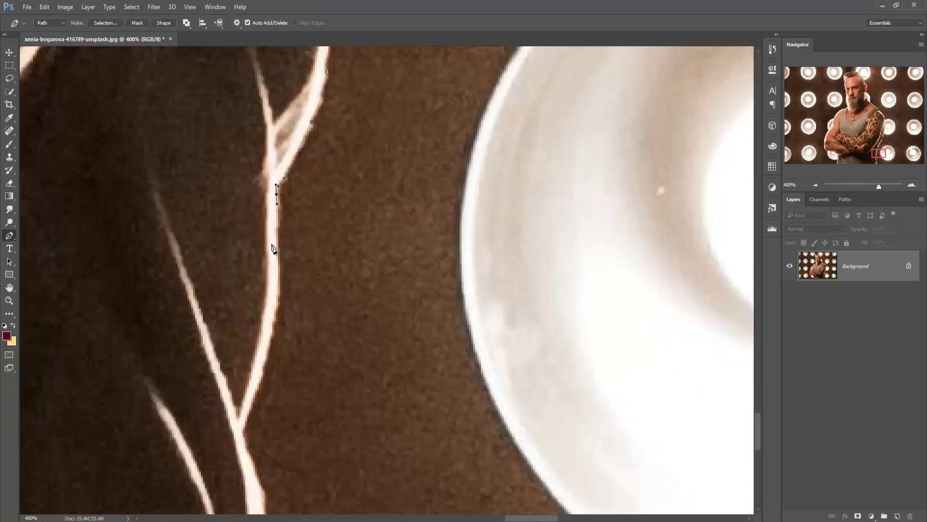
Finish the path down the shirt's side and close it at its starting point on the photo's lower edge
left_click(274, 248)
mouse_move(265, 483)
left_mouse_down()
mouse_move(281, 224)
mouse_move(285, 257)
left_mouse_up()
left_click(284, 316)
key("ctrl+0")
key("ctrl+minus")
left_click(312, 484)
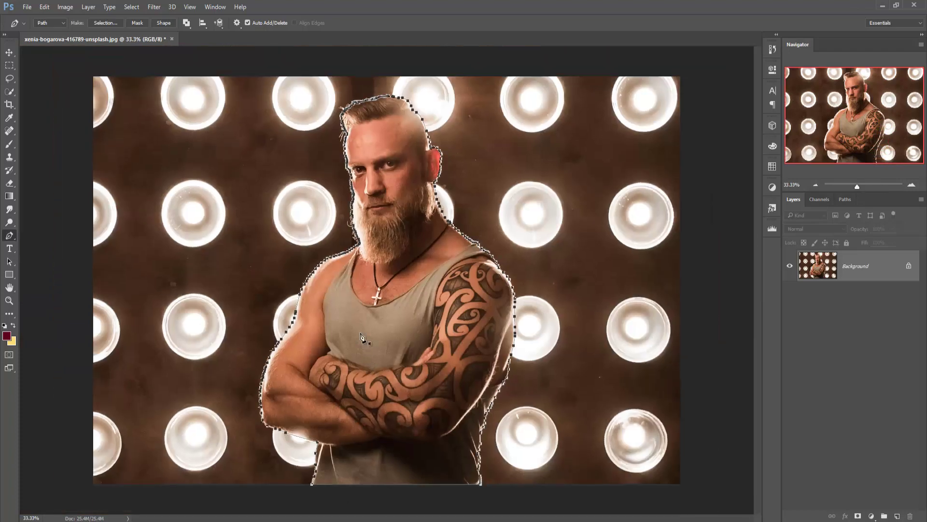
Convert the closed path into a new anti-aliased selection with a feather radius of 0 pixels
right_click(360, 308)
left_click(393, 98)
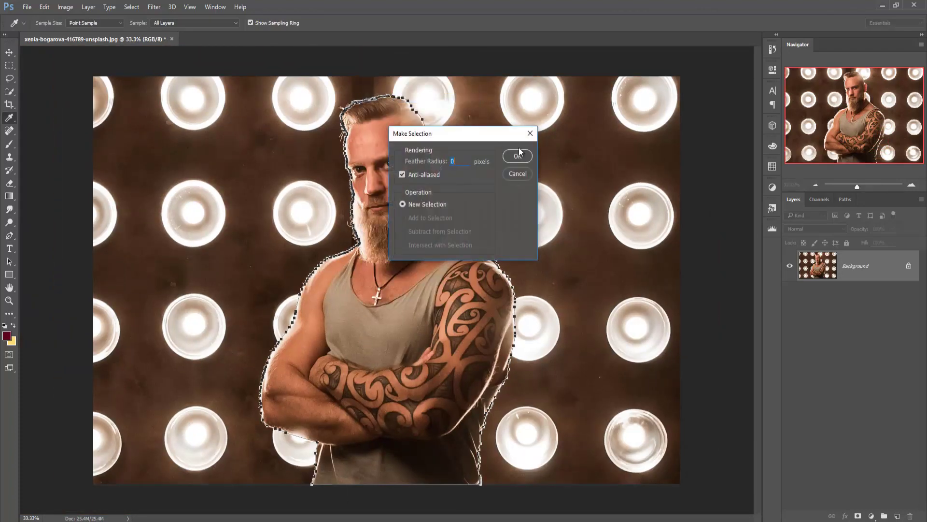
left_click(518, 156)
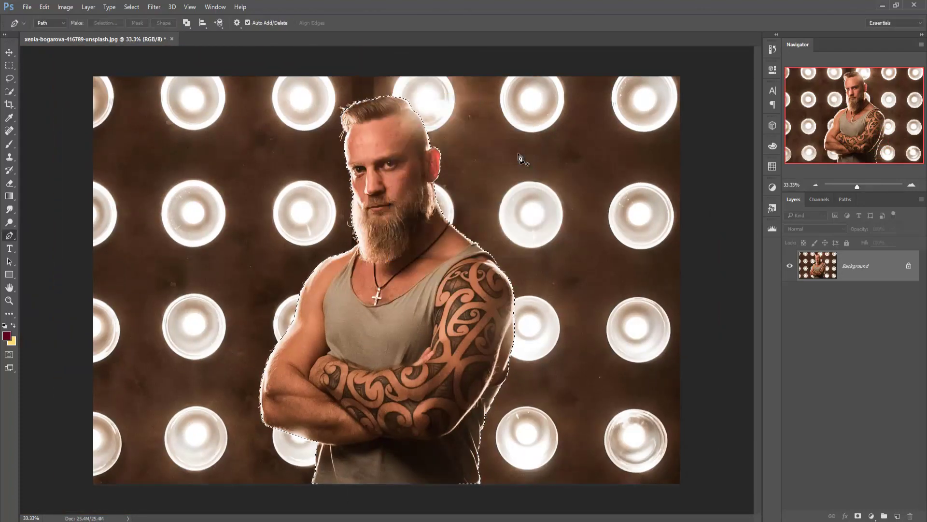
Output the man's selection to a new layer through Select and Mask
left_click(10, 55)
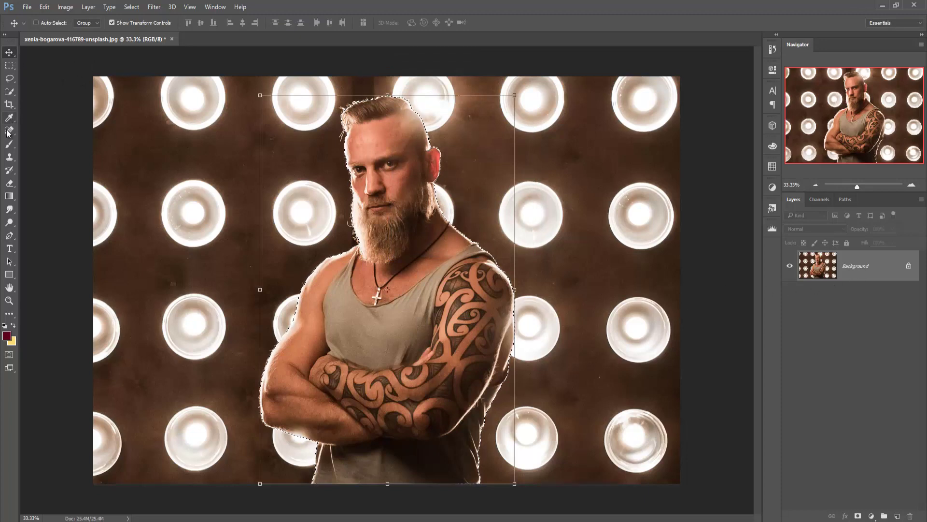
left_click(8, 92)
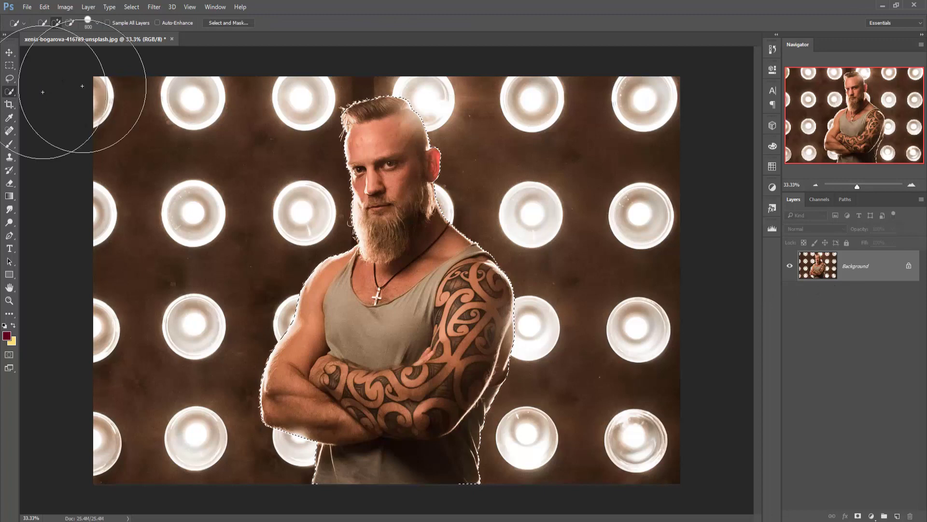
left_click(216, 25)
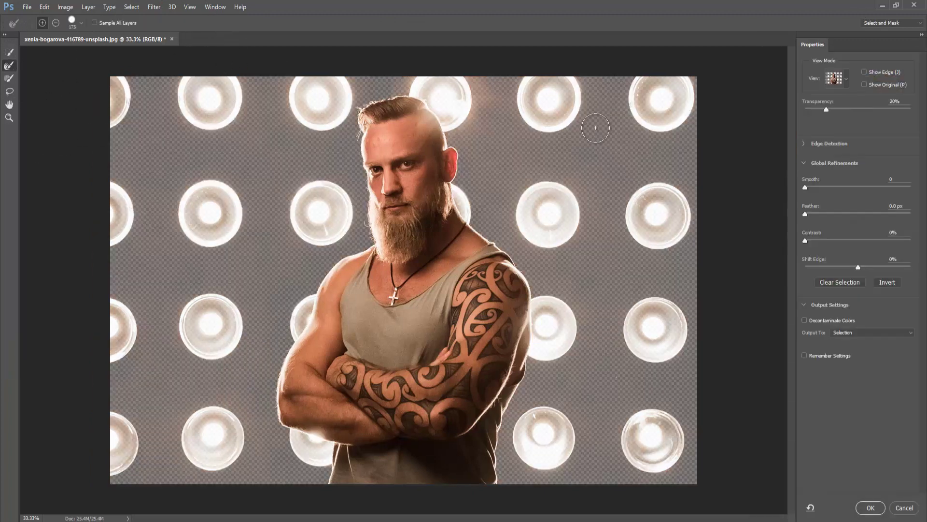
left_click(853, 332)
left_click(854, 354)
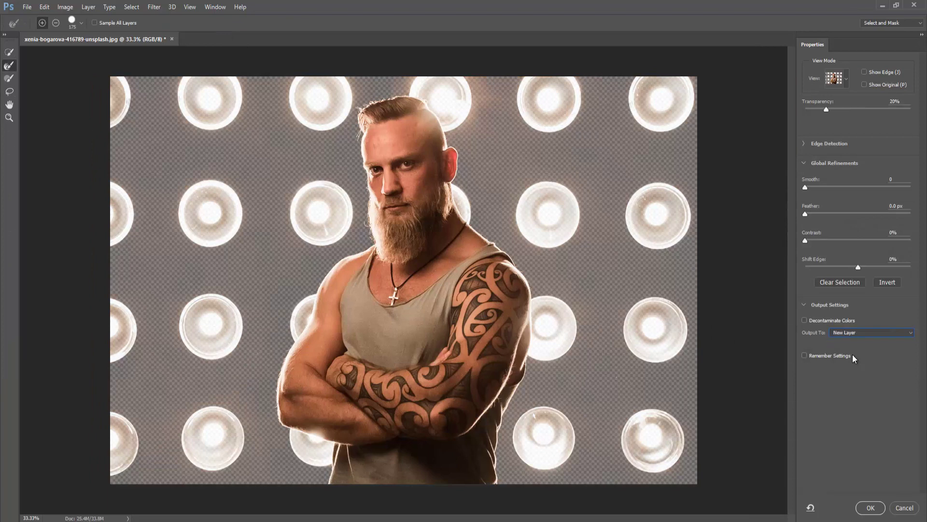
left_click(879, 513)
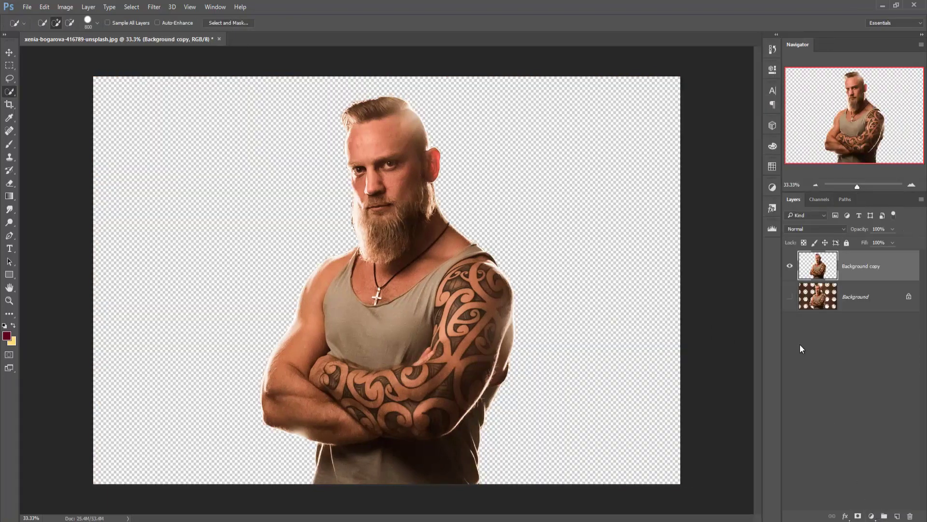
Make the Background layer visible again and select the man's shape on the Background copy layer
left_click(790, 297)
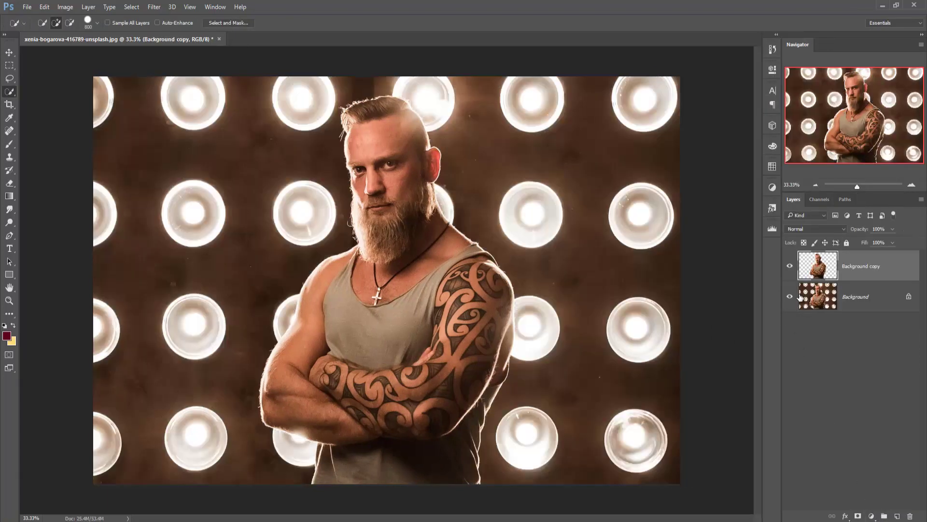
left_click(810, 296)
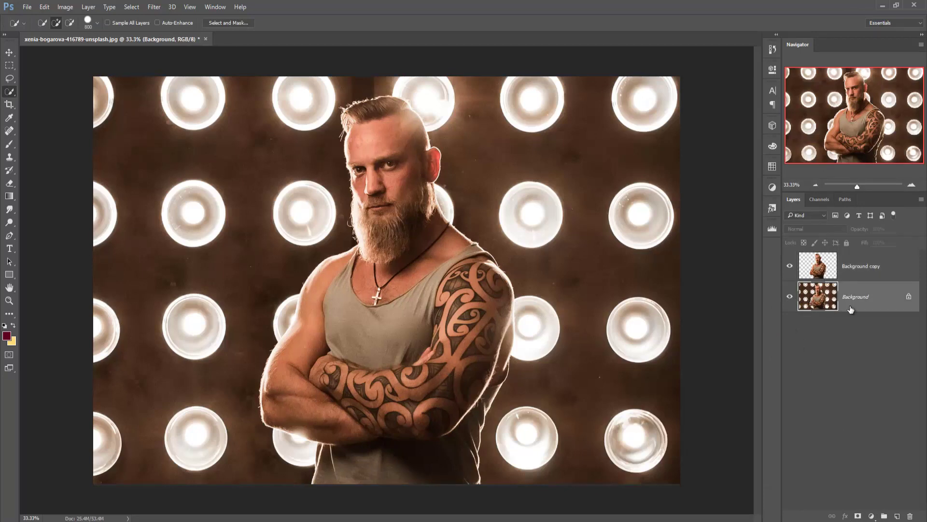
left_click(9, 52)
left_click(816, 267)
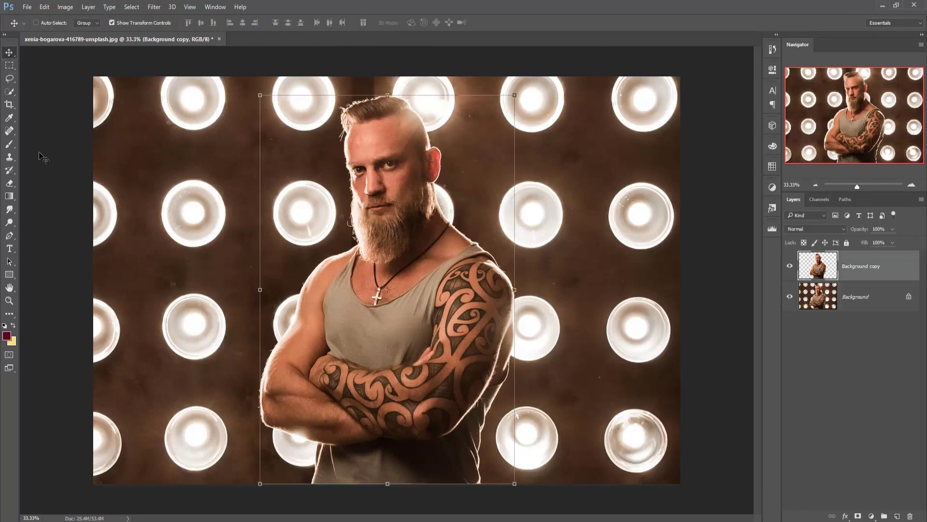
left_click(10, 91)
mouse_move(83, 112)
left_mouse_down()
mouse_move(307, 134)
mouse_move(412, 198)
mouse_move(435, 408)
mouse_move(428, 473)
mouse_move(320, 457)
mouse_move(277, 349)
mouse_move(376, 477)
mouse_move(532, 445)
mouse_move(535, 293)
mouse_move(423, 444)
mouse_move(331, 416)
mouse_move(287, 460)
mouse_move(237, 469)
left_mouse_up()
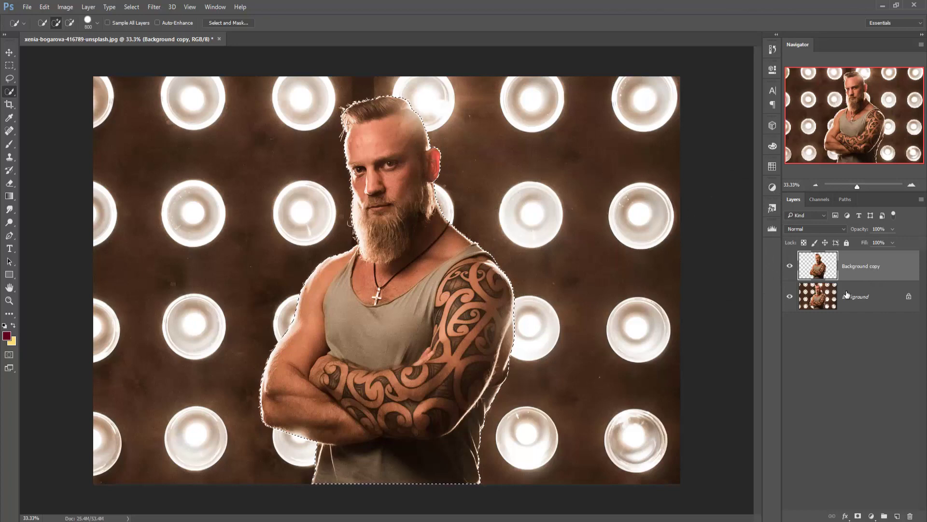
Make the Background layer active and hide the Background copy layer
left_click(816, 291)
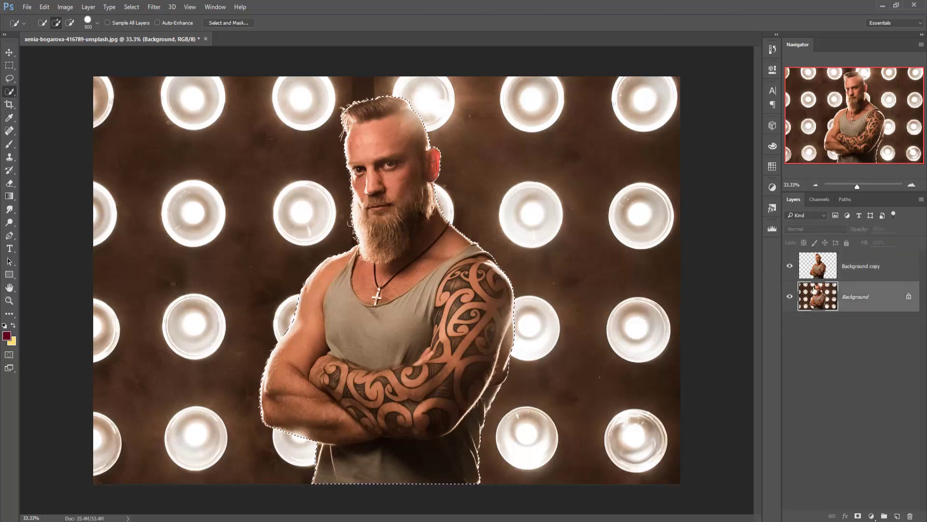
left_click(790, 266)
left_click(9, 52)
Expand the selection around the man by 5 pixels
left_click(155, 7)
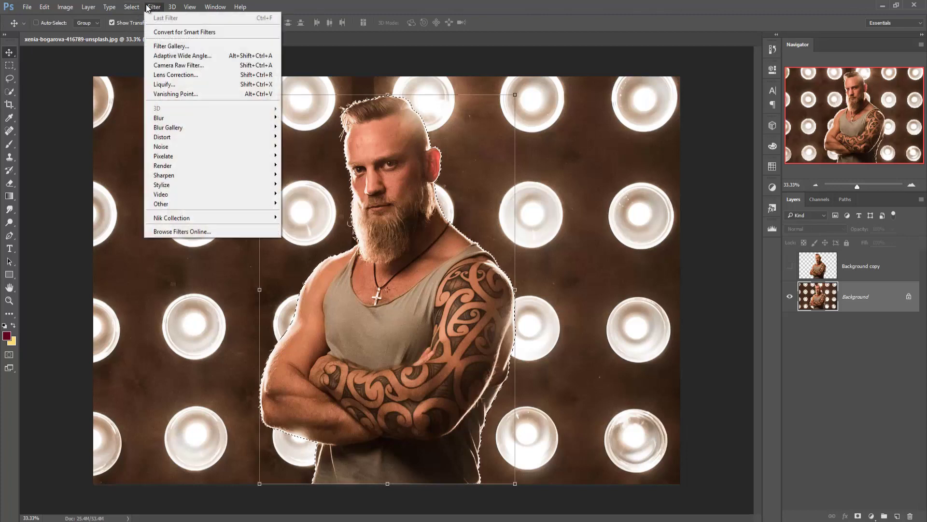
left_click(131, 7)
mouse_move(145, 137)
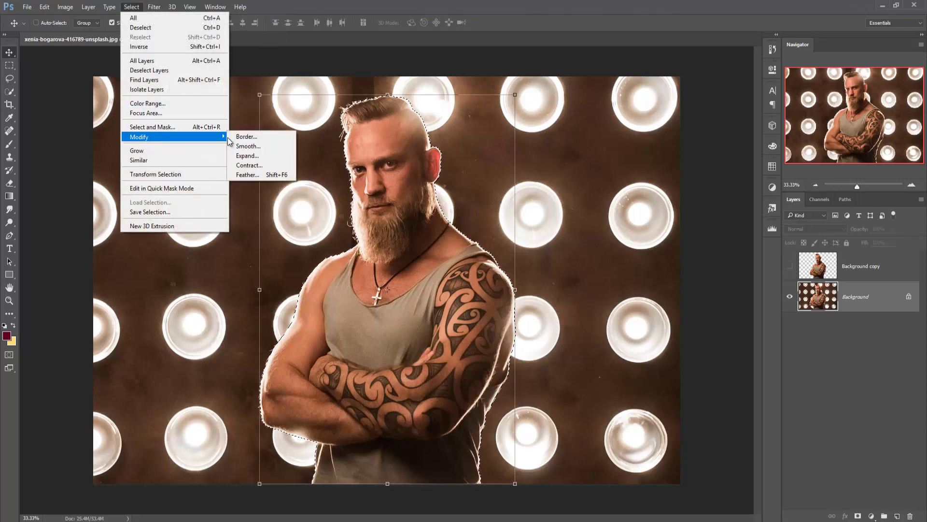
left_click(240, 157)
left_click(447, 179)
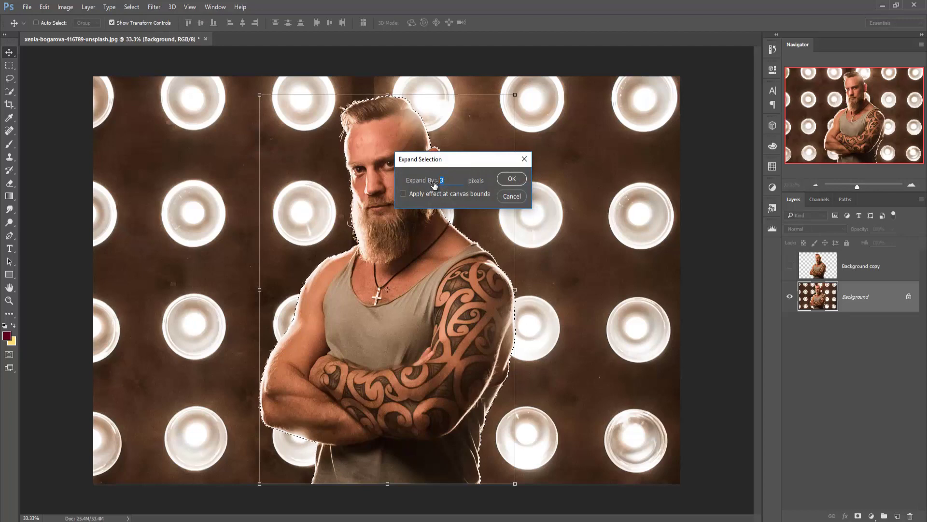
type("5")
left_click(505, 178)
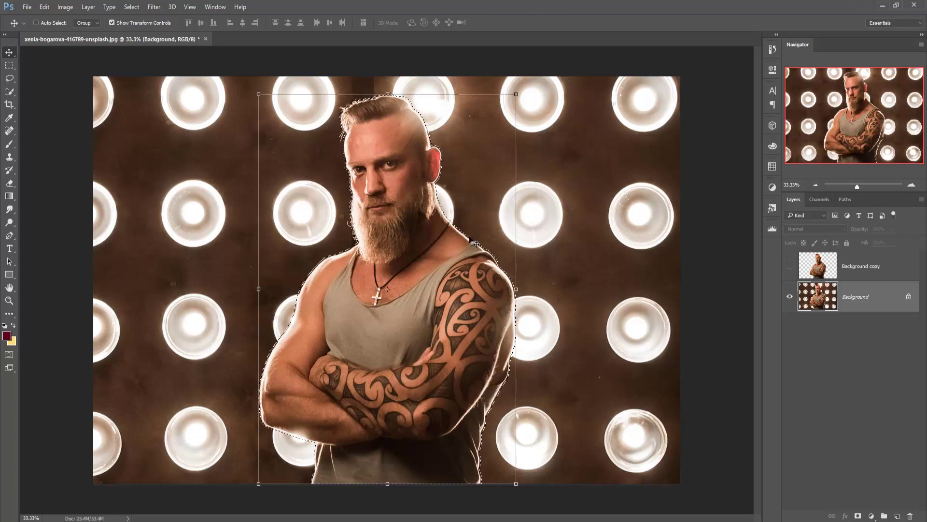
Fill the selection on the Background layer using Content-Aware with Color Adaptation, Normal mode and 100% opacity
left_click(45, 8)
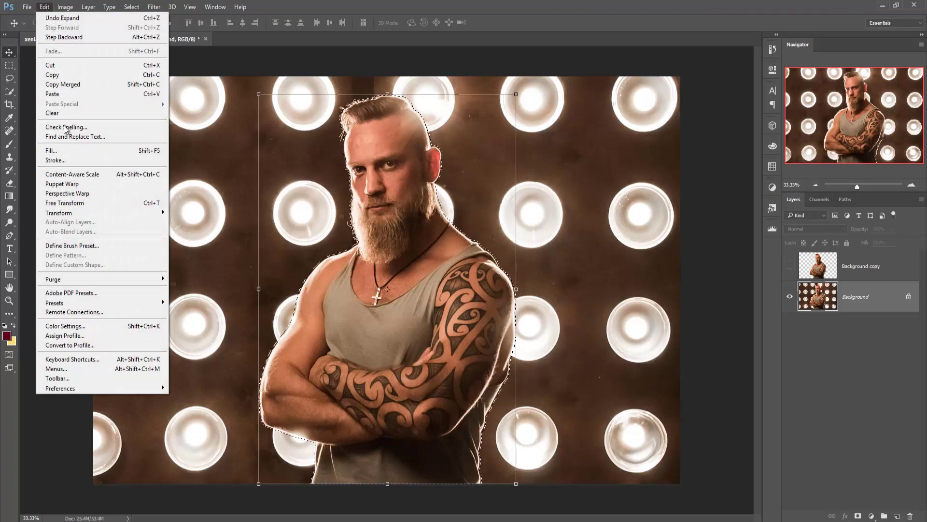
left_click(66, 150)
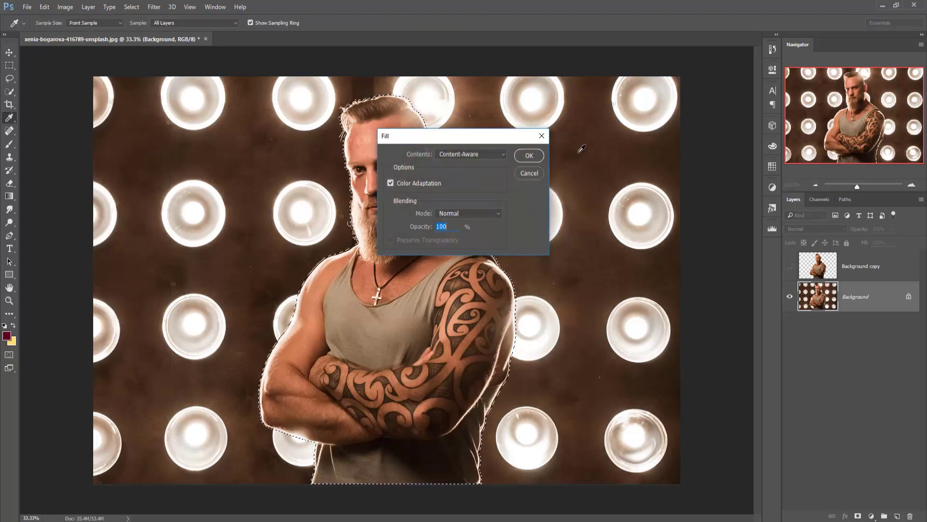
left_click(529, 155)
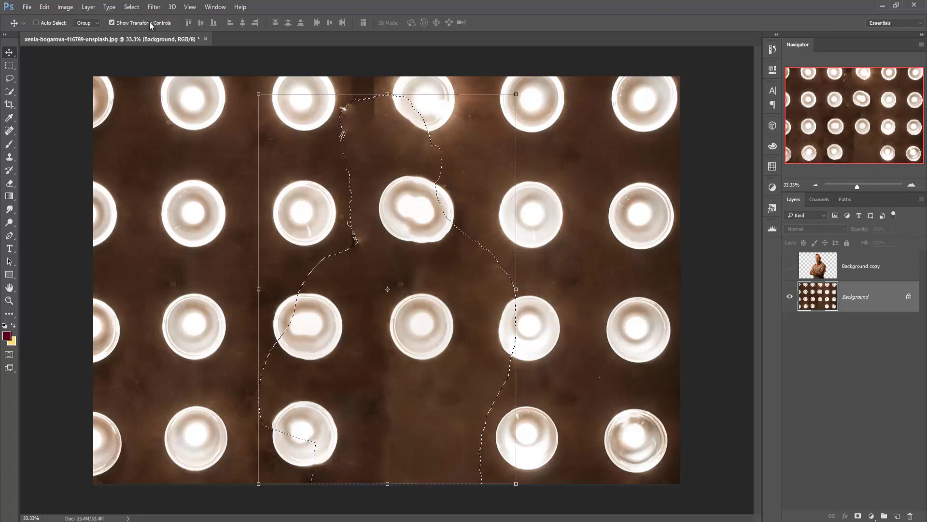
Deselect and clone nearby clean wall over the leftover specks along the man's former outline on the Background layer
left_click(131, 7)
left_click(135, 28)
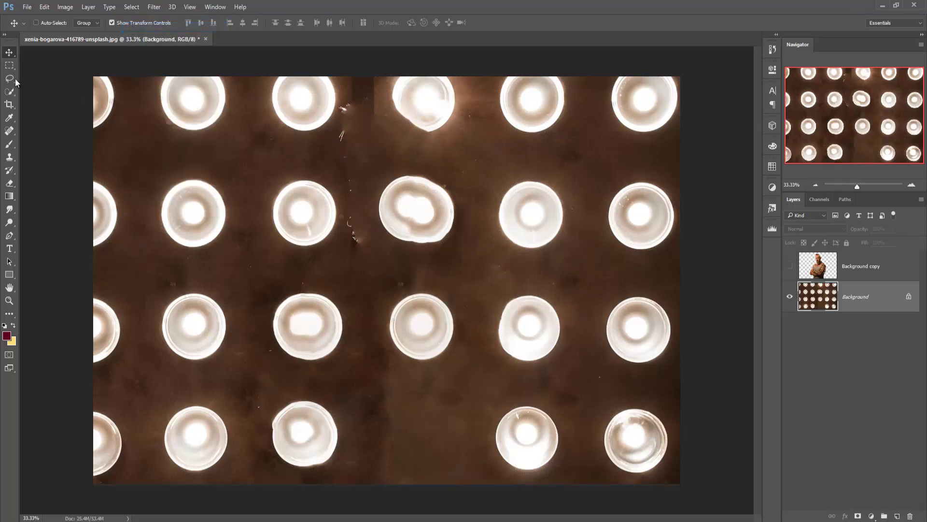
left_click(10, 144)
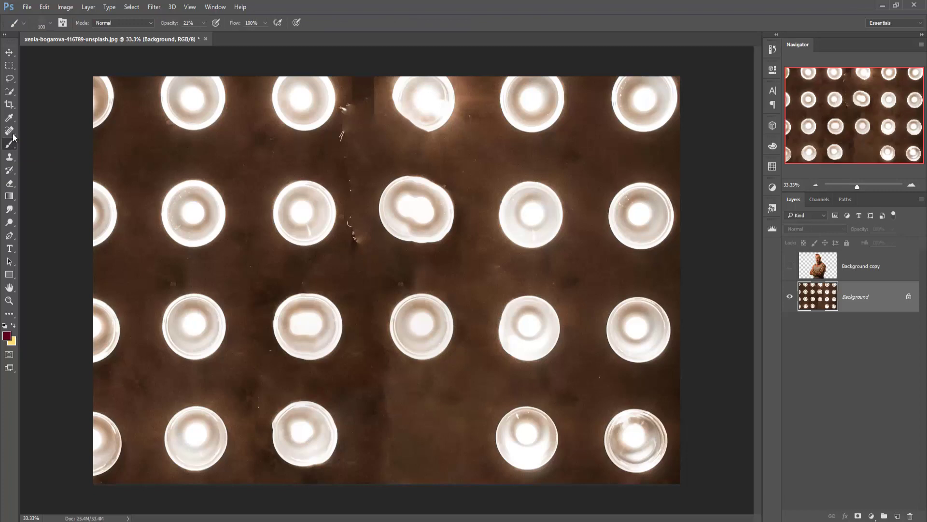
left_click(10, 158)
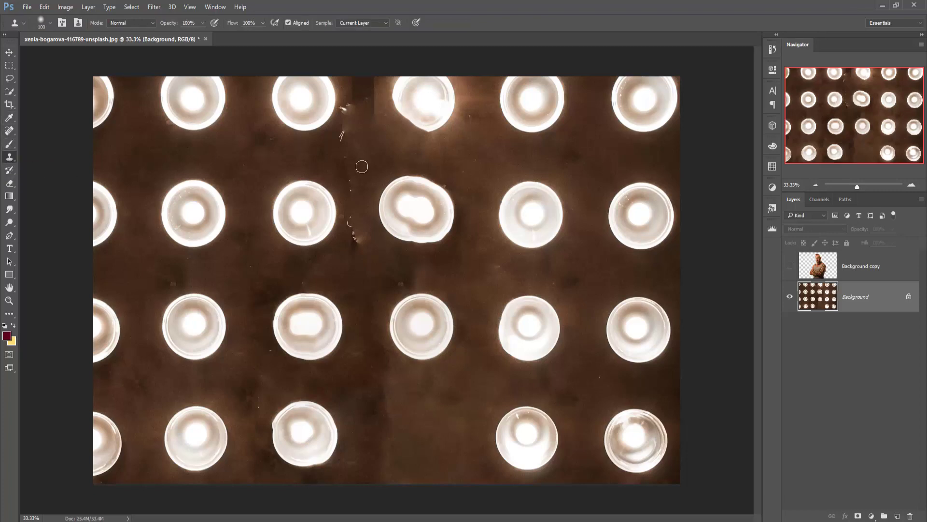
left_click(324, 161, "alt")
left_click_drag(341, 138, 345, 107)
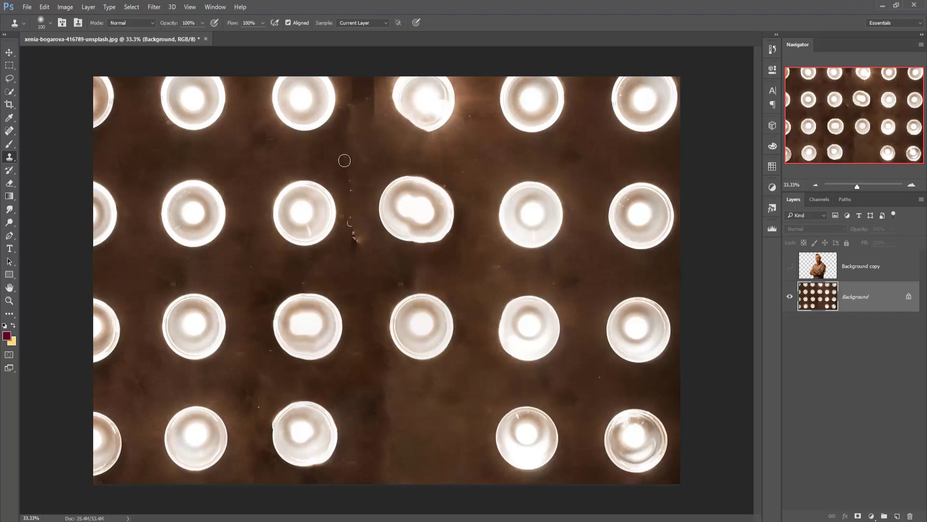
left_click_drag(349, 180, 350, 190)
left_click(327, 255, "alt")
left_click_drag(351, 221, 359, 249)
left_click(9, 52)
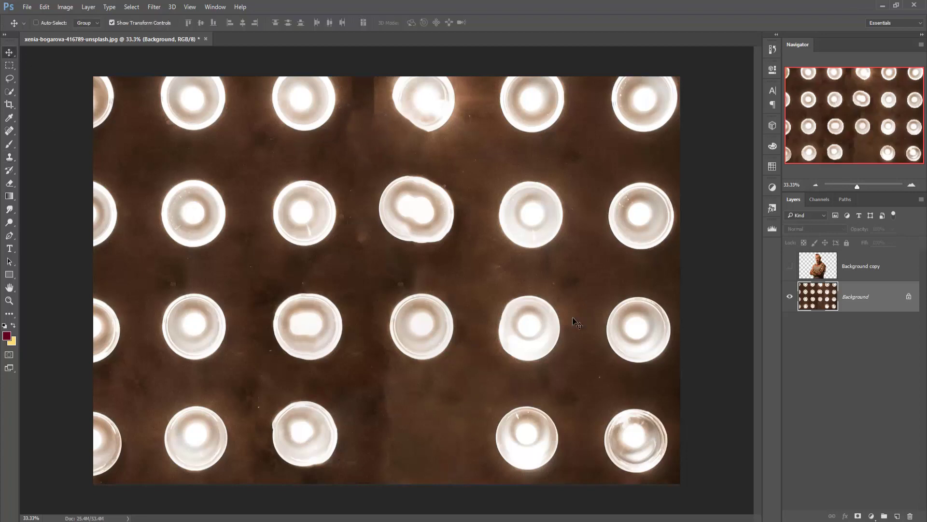
Show the Background copy layer and duplicate the Background layer as Background copy 2
left_click(790, 268)
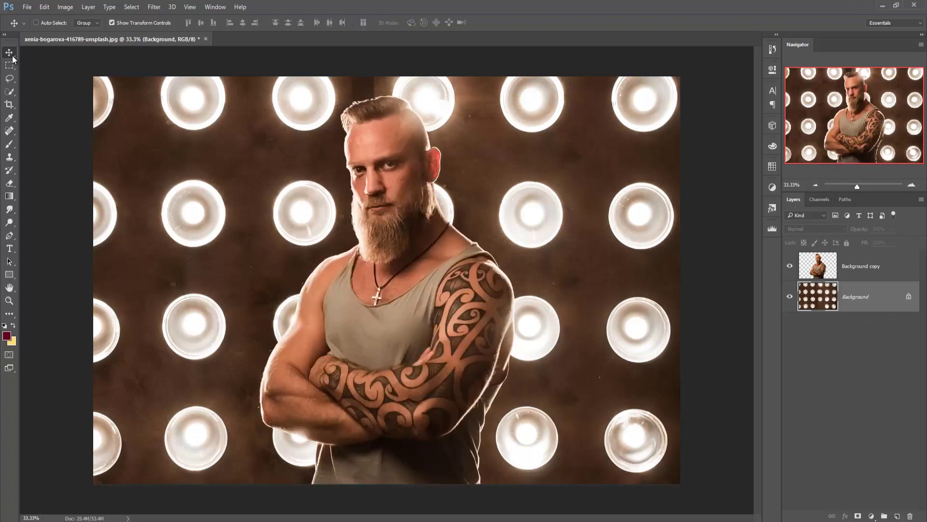
right_click(852, 302)
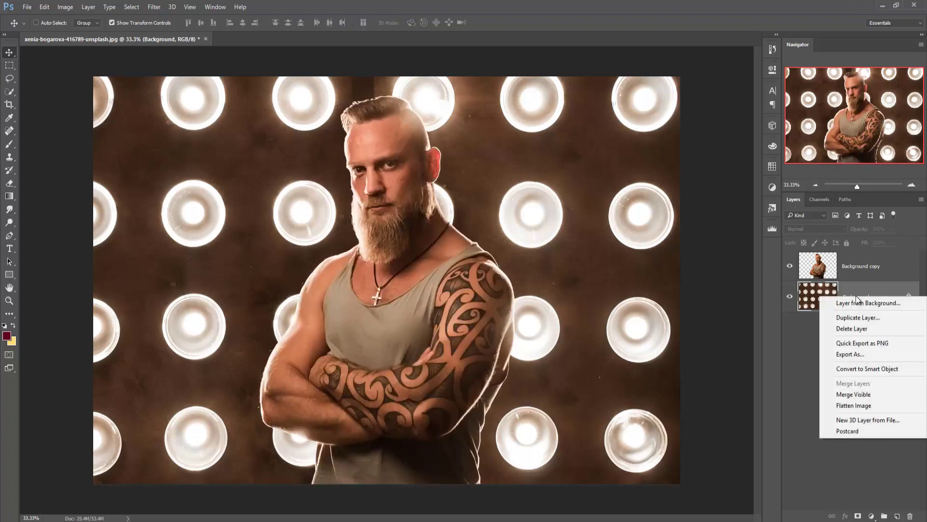
left_click(862, 319)
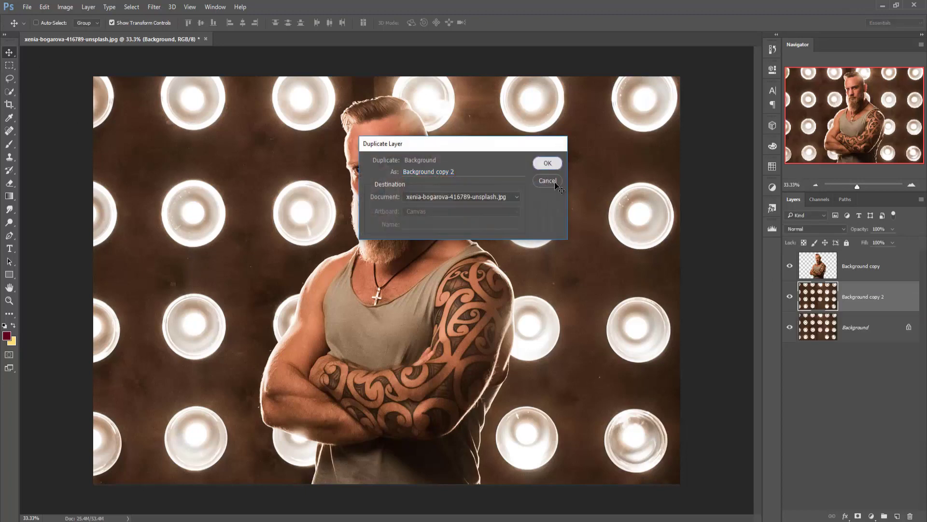
left_click(547, 163)
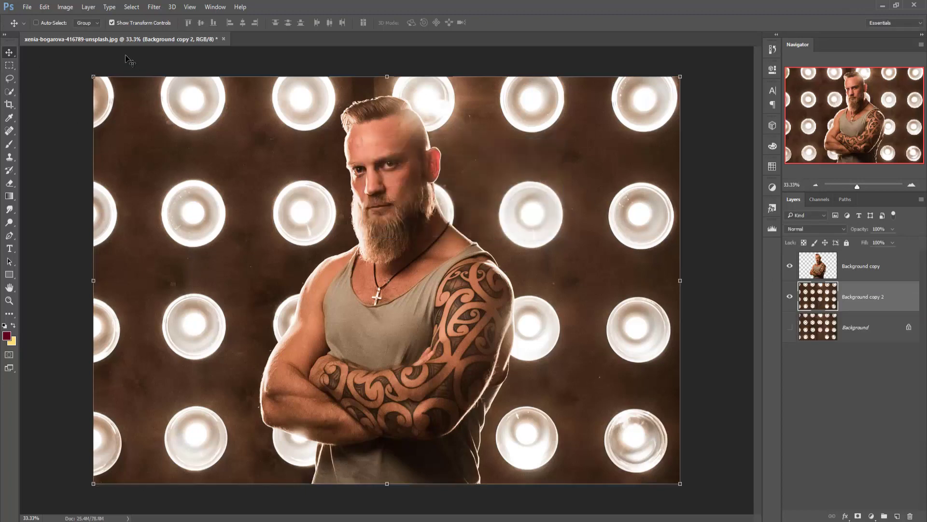
left_click(154, 7)
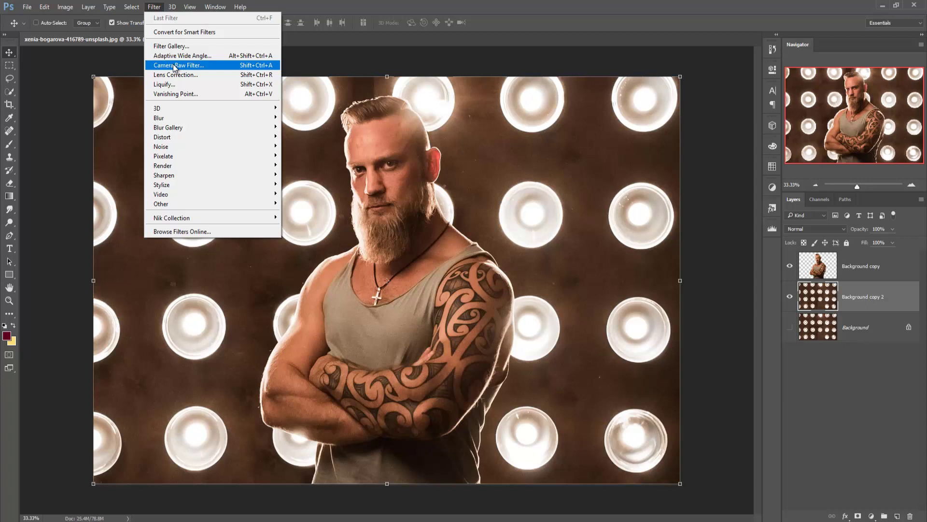
mouse_move(180, 118)
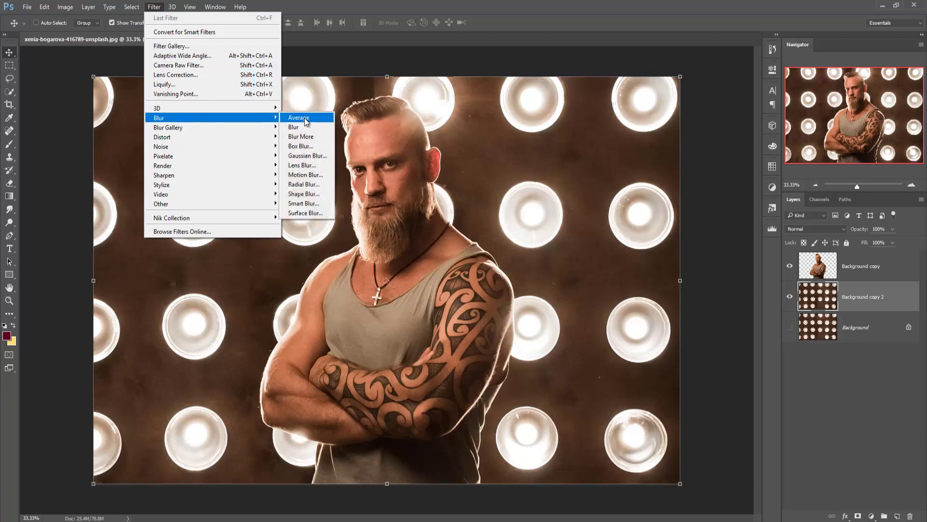
left_click(309, 157)
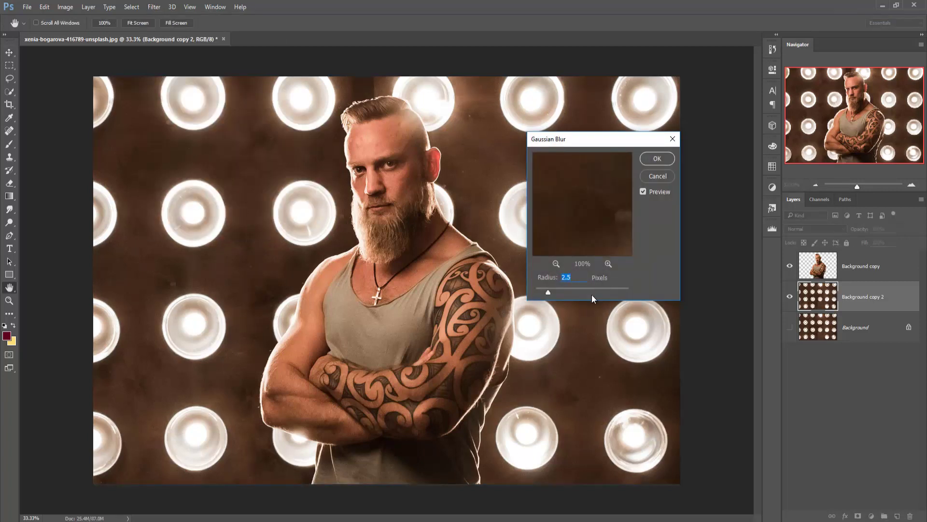
left_click_drag(560, 291, 596, 297)
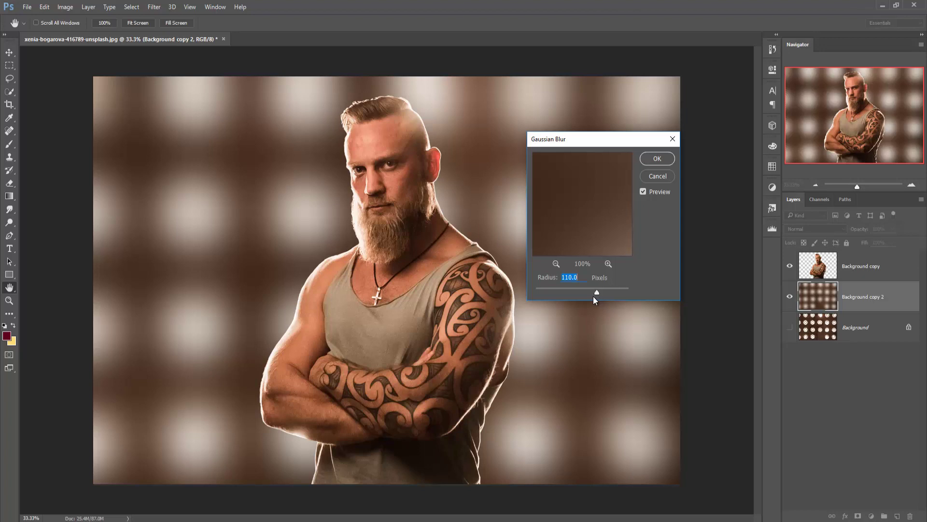
left_click_drag(597, 291, 625, 288)
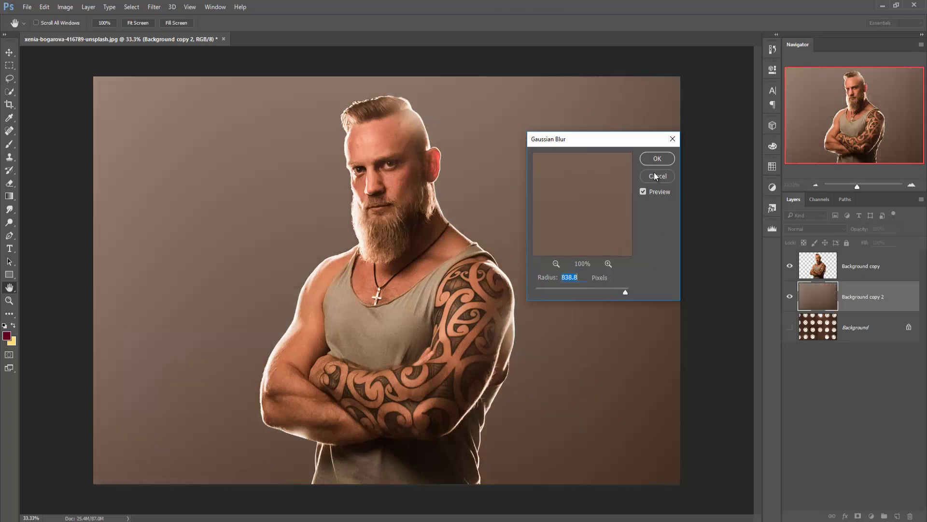
left_click(656, 176)
key("v")
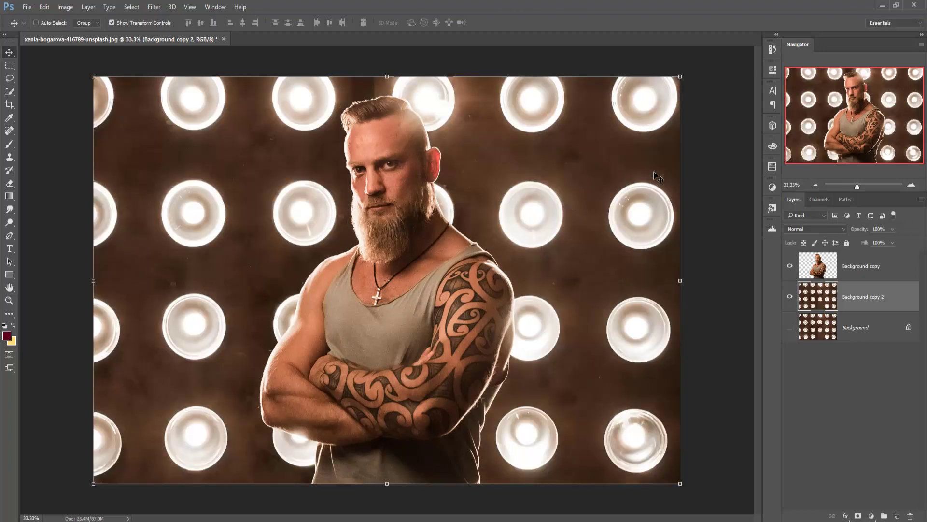
Apply a Motion Blur to the Background copy 2 layer with a 27° angle and a distance of 1298 pixels
left_click(155, 7)
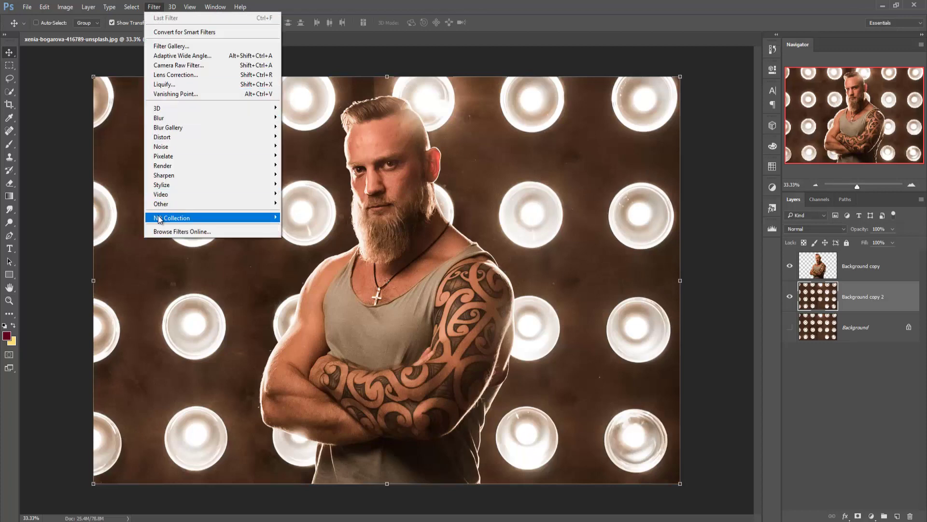
mouse_move(177, 119)
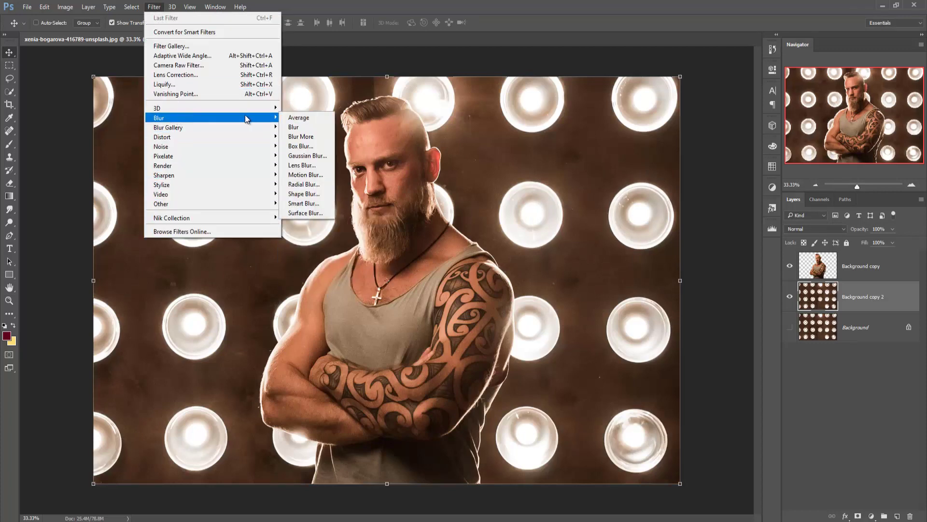
left_click(301, 175)
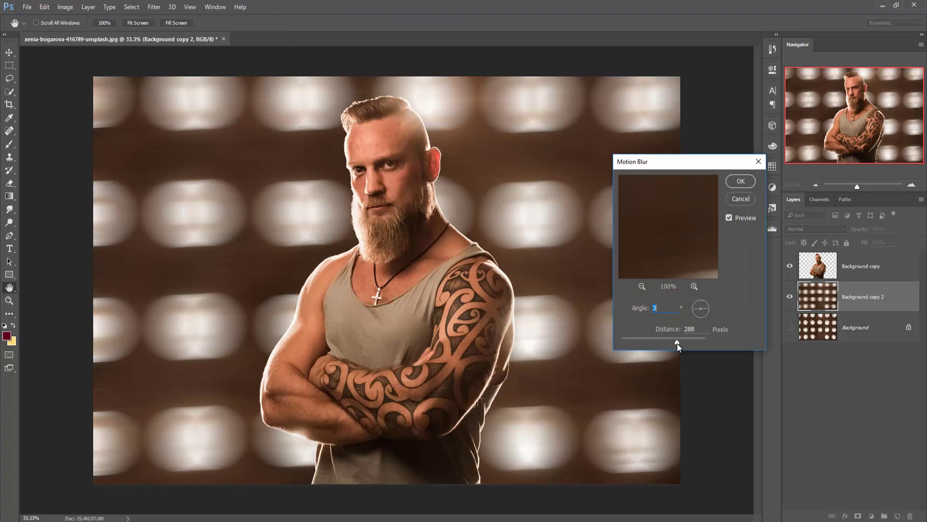
left_click_drag(708, 308, 709, 300)
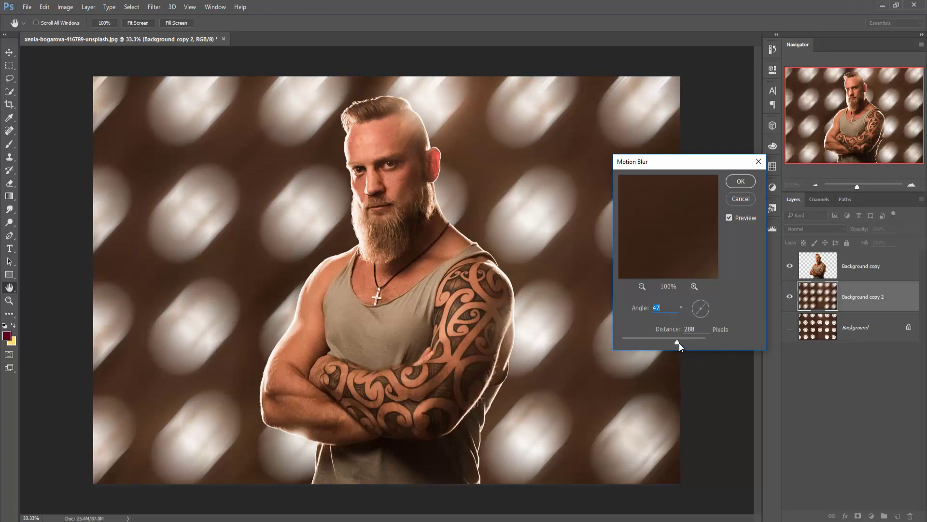
left_click_drag(679, 343, 691, 342)
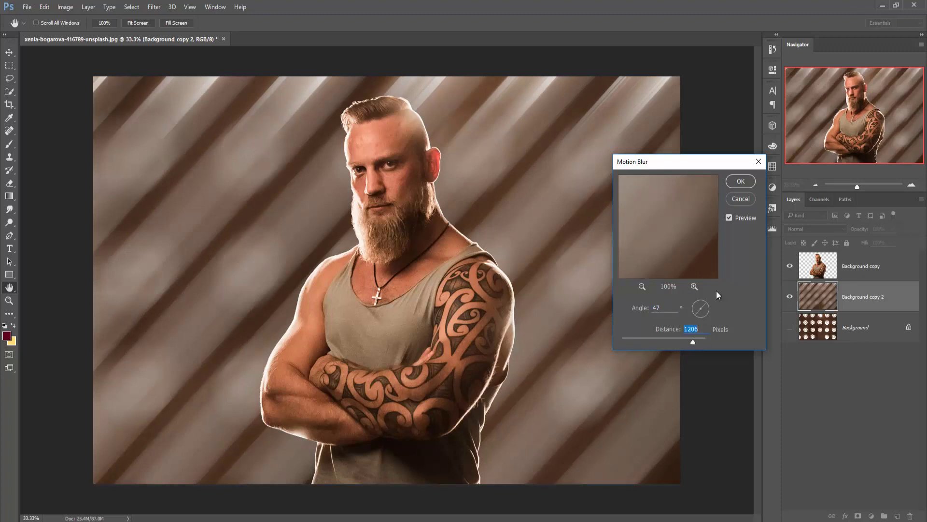
left_click_drag(707, 303, 709, 305)
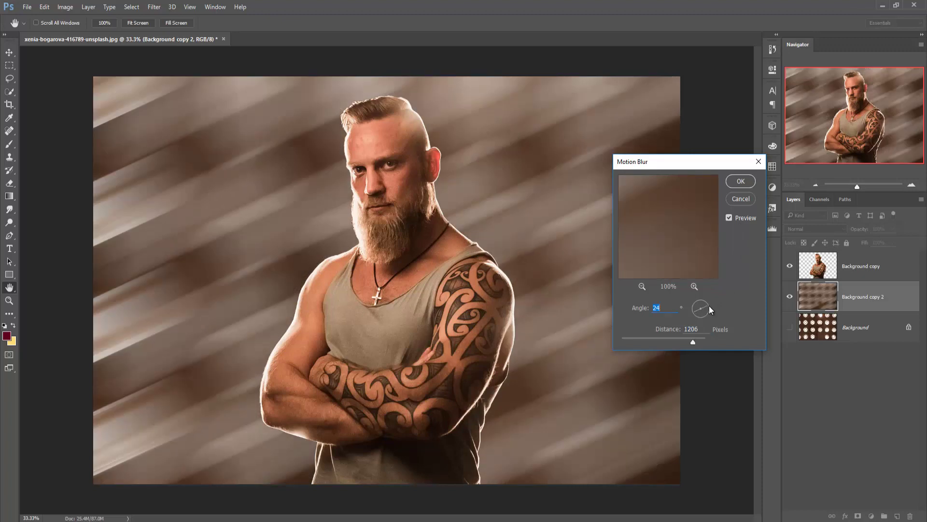
left_click_drag(709, 306, 711, 303)
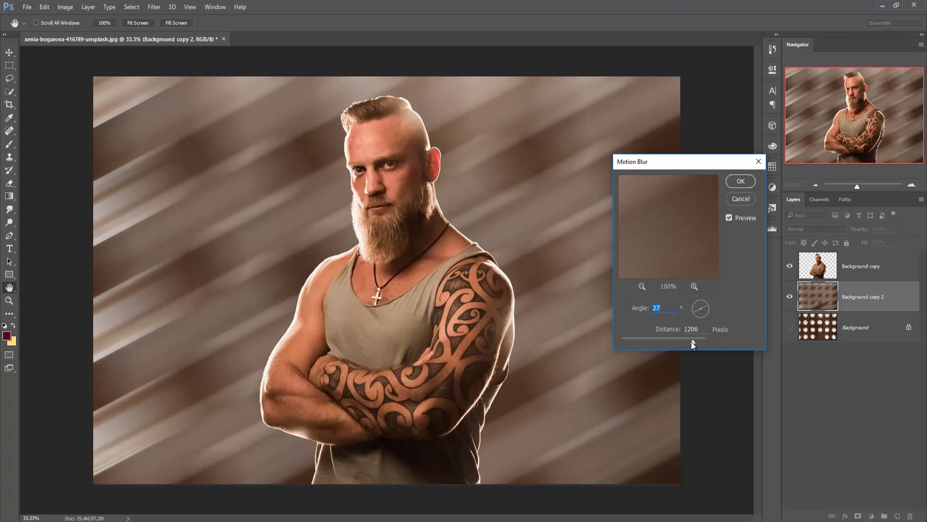
mouse_move(692, 341)
left_mouse_down()
mouse_move(676, 343)
mouse_move(694, 343)
left_mouse_up()
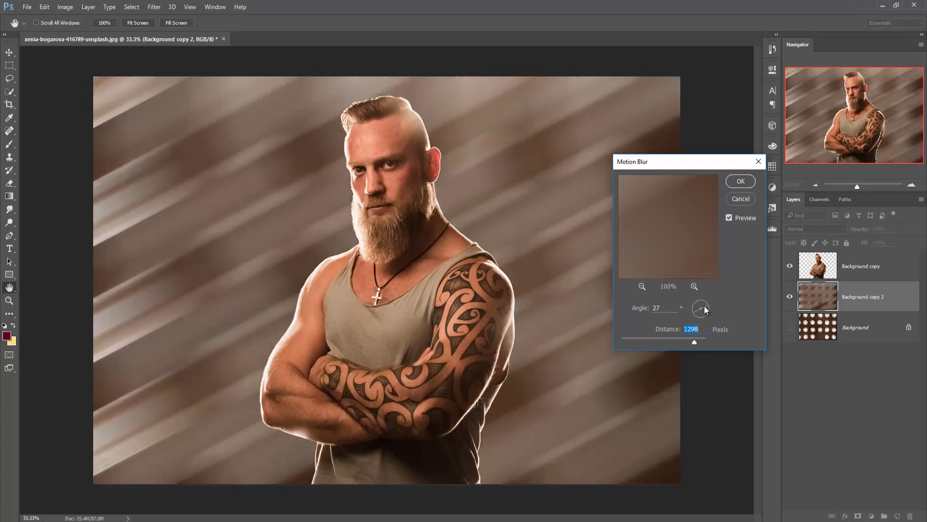
left_click(739, 180)
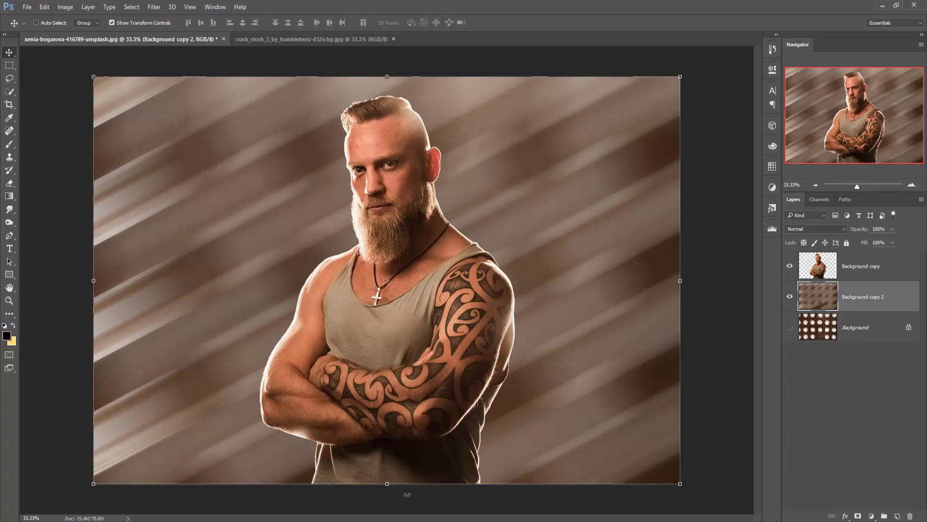
Copy the file (11).jpg grunge texture into the portrait document beneath the man and minimize the texture's window
mouse_move(438, 521)
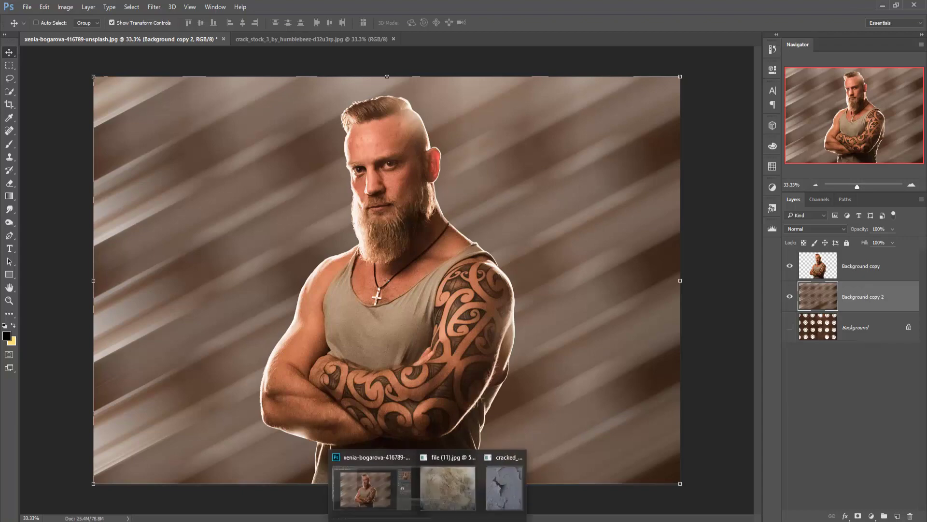
left_click(463, 488)
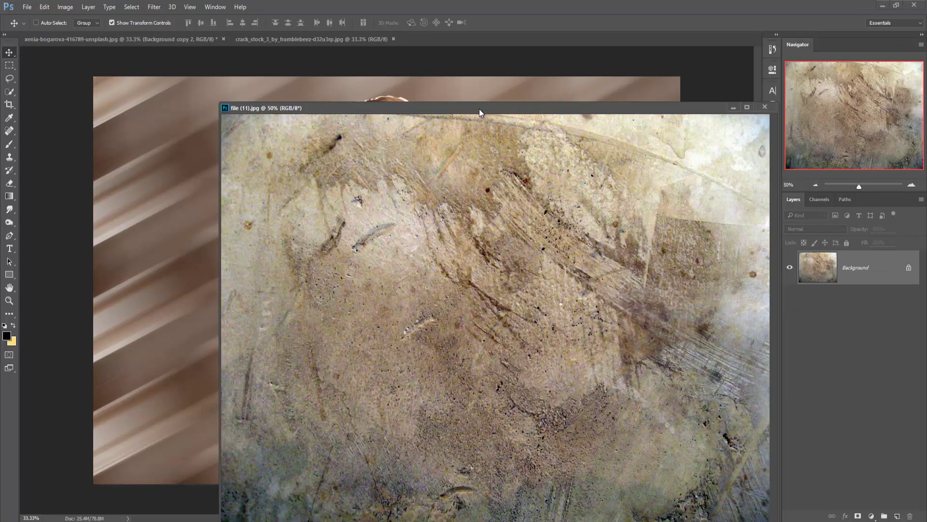
left_click_drag(480, 108, 678, 72)
left_click_drag(661, 186, 336, 193)
left_click_drag(885, 73, 705, 112)
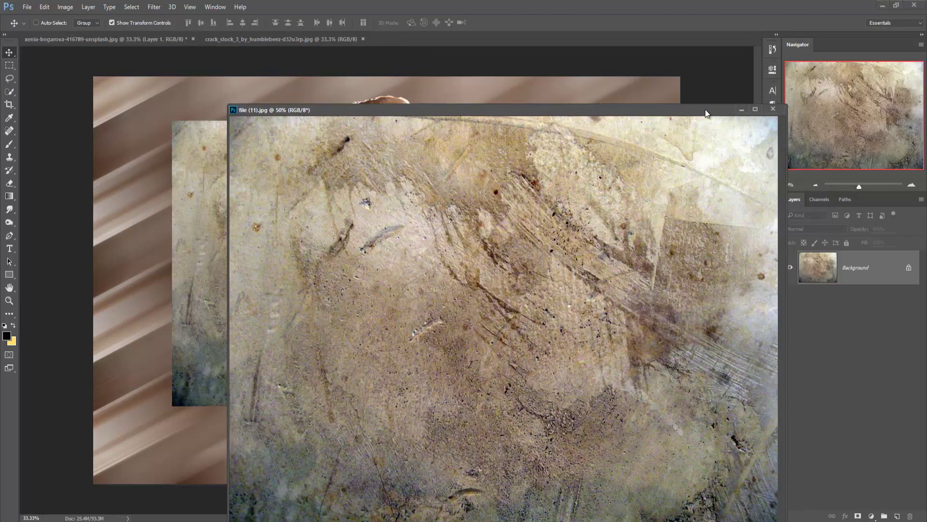
left_click(741, 110)
Scale the grunge texture layer to about 161.6% and position it so it covers the whole canvas behind the man
left_click_drag(517, 187, 555, 186)
left_click_drag(578, 119, 716, 71)
left_click_drag(639, 123, 601, 156)
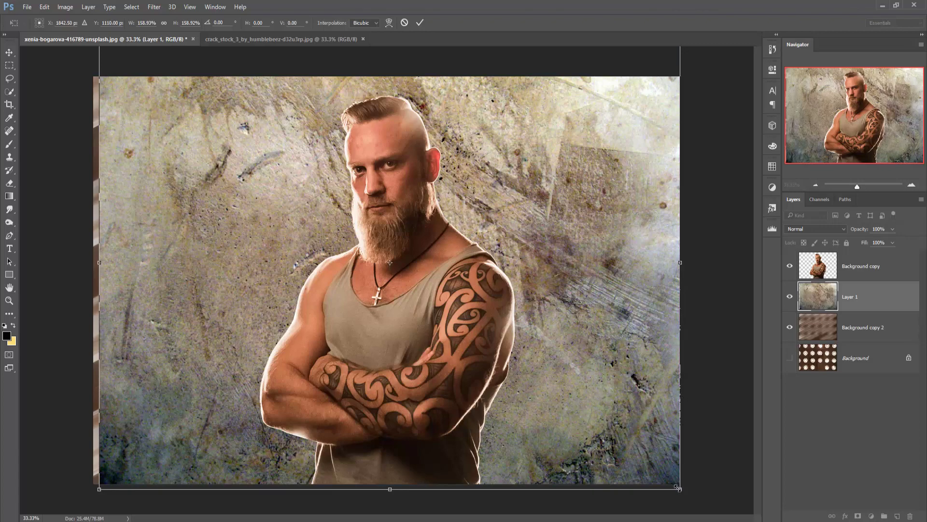
left_click_drag(678, 488, 679, 495)
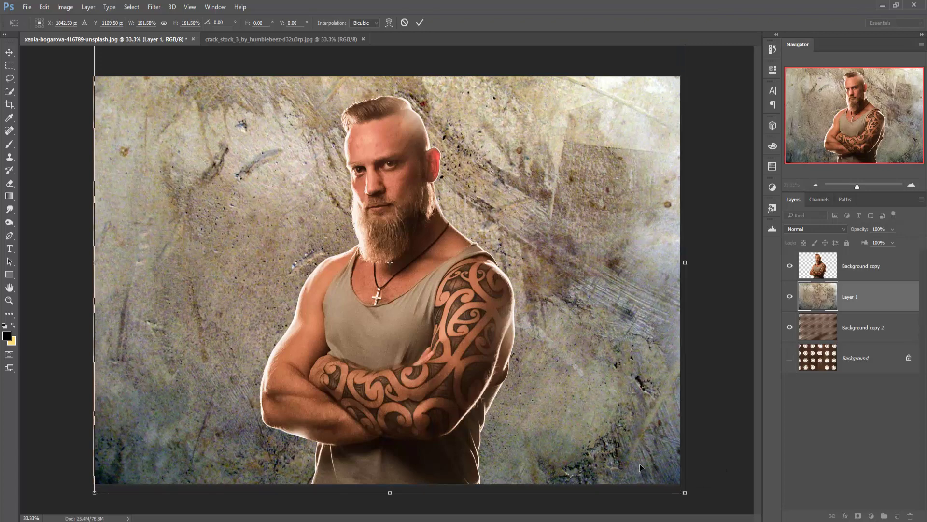
left_click_drag(641, 467, 638, 459)
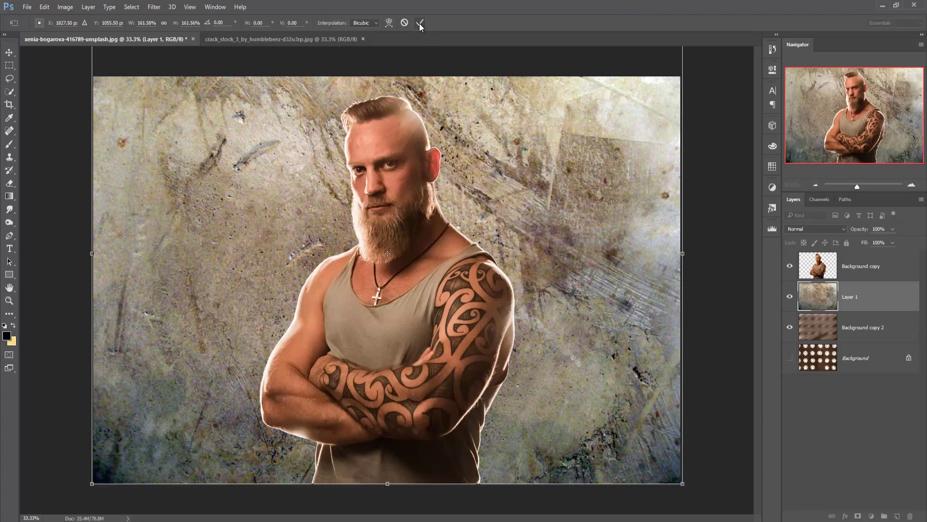
left_click(419, 23)
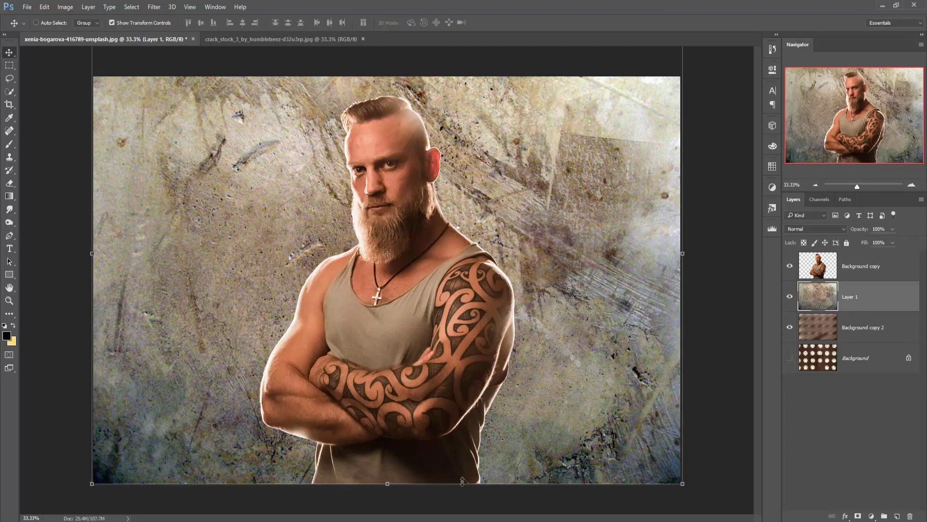
Copy the cracked_dirty_paint_1 texture into the portrait document, place it in the canvas's upper-left corner and minimize its window
mouse_move(444, 520)
left_click(514, 497)
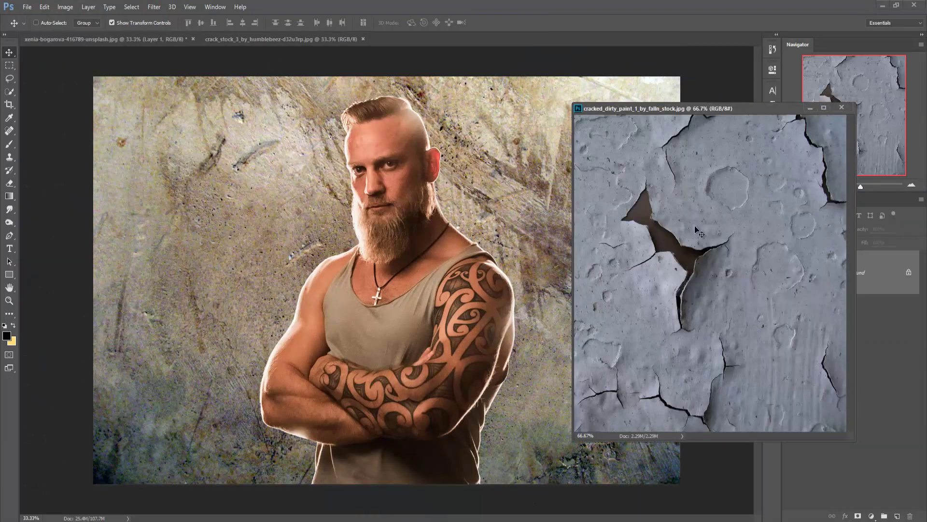
left_click_drag(700, 183, 221, 160)
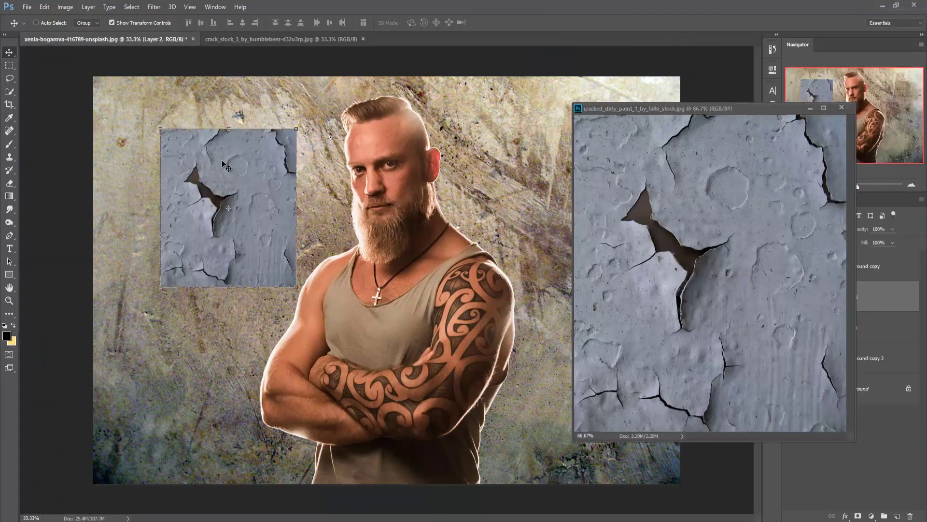
left_click_drag(250, 197, 182, 145)
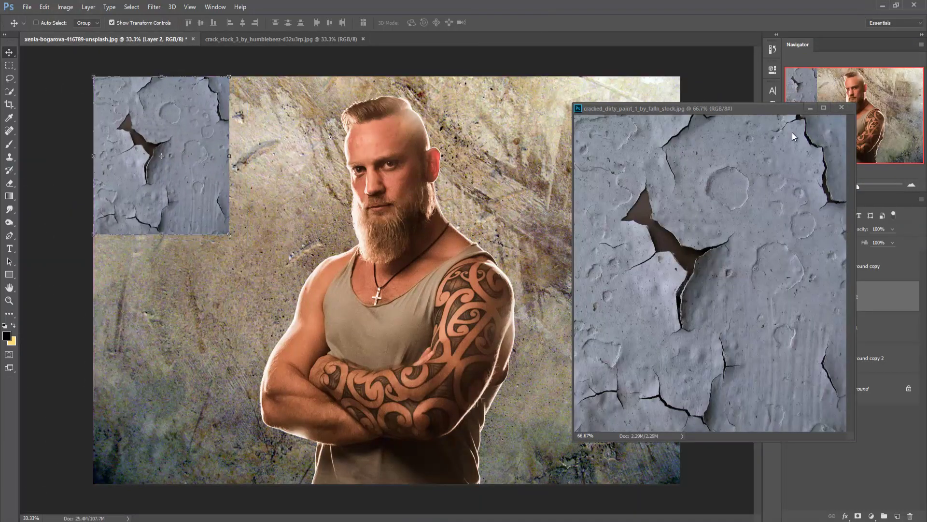
left_click(810, 108)
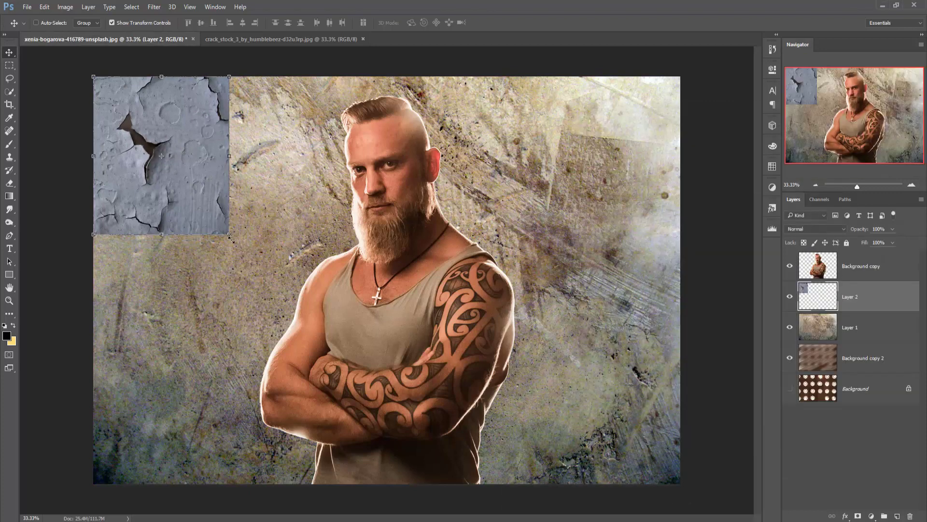
Scale the cracked-paint texture layer to about 203.7% from the canvas's upper-left corner and set its blend mode to Overlay
mouse_move(230, 236)
left_mouse_down()
mouse_move(290, 311)
mouse_move(325, 331)
left_mouse_up()
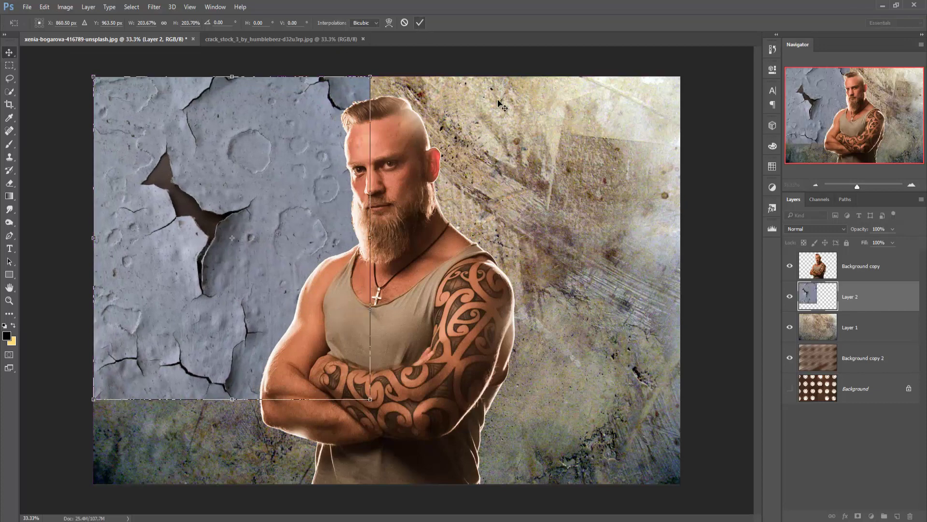
left_click(420, 22)
left_click(815, 229)
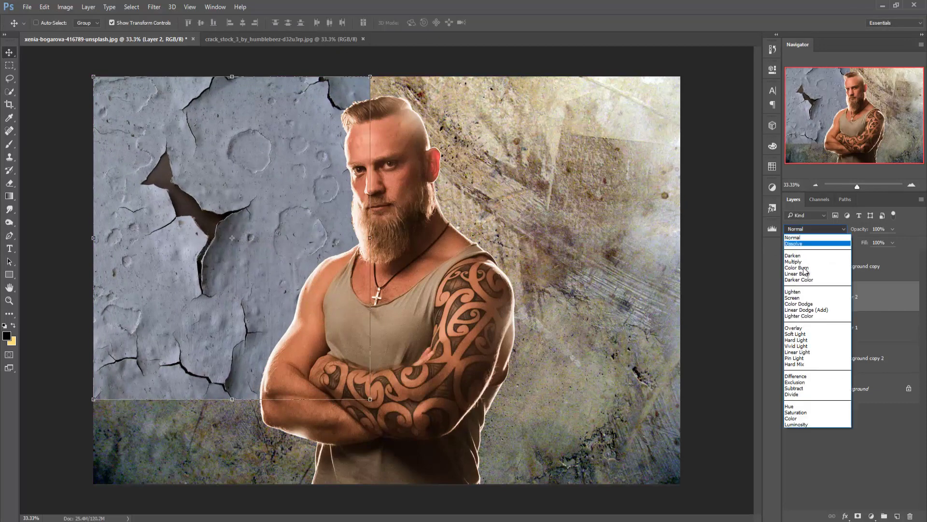
left_click(798, 329)
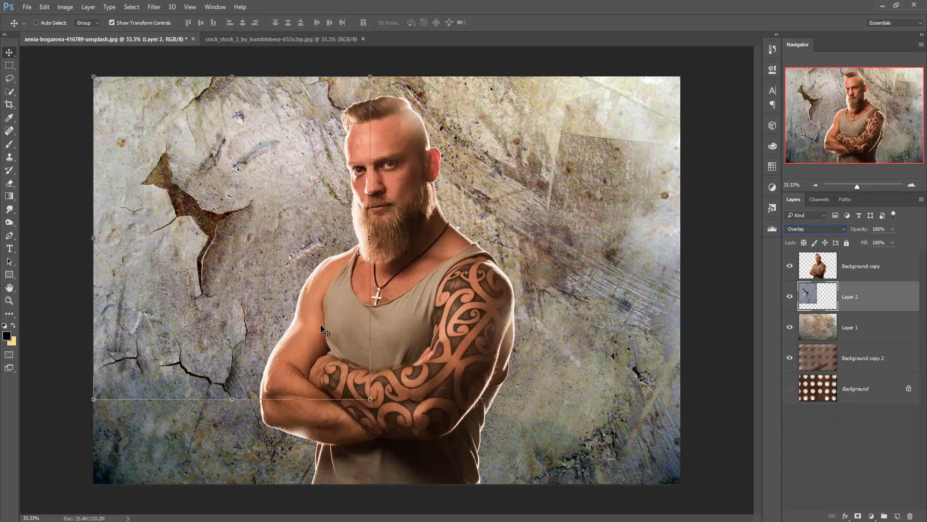
Duplicate the cracked-paint layer, move the copy to the lower-right area behind the man and rotate it about 82.5°
right_click(865, 303)
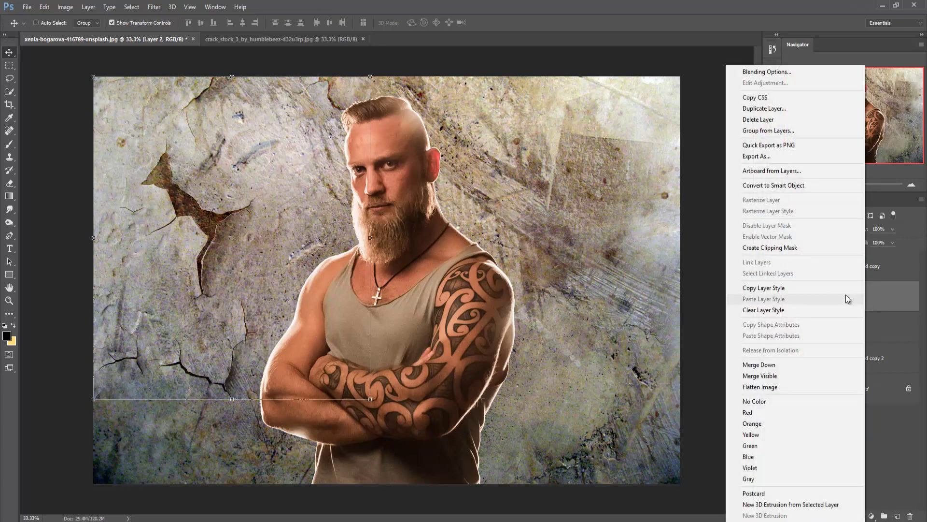
left_click(754, 109)
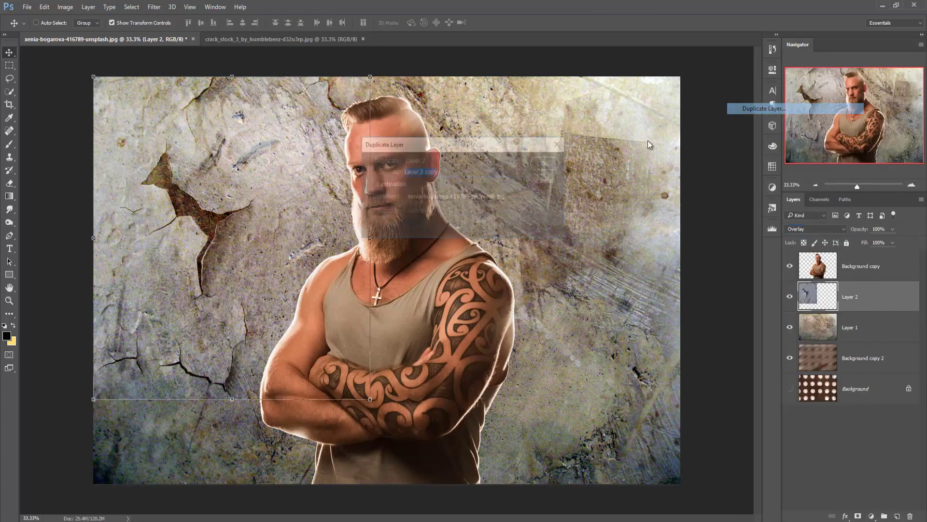
left_click(546, 162)
left_click_drag(247, 186, 598, 274)
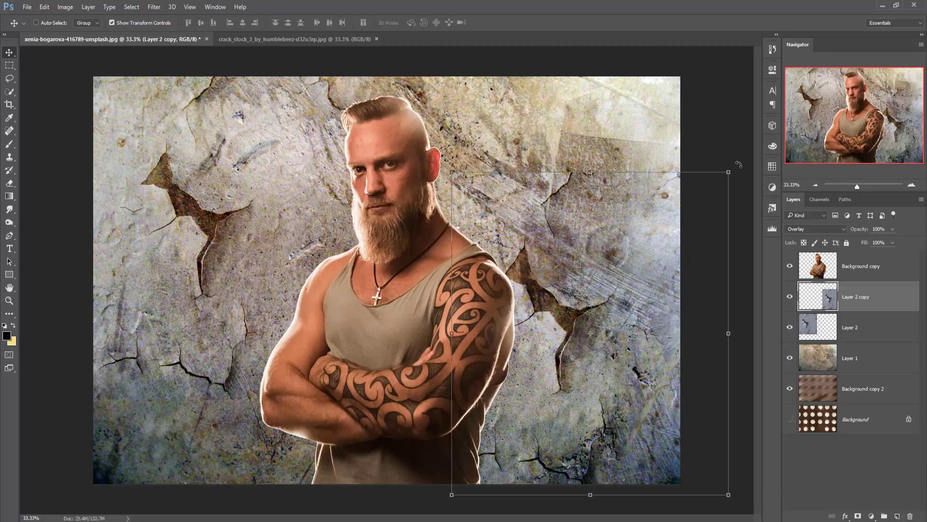
left_click_drag(739, 164, 642, 424)
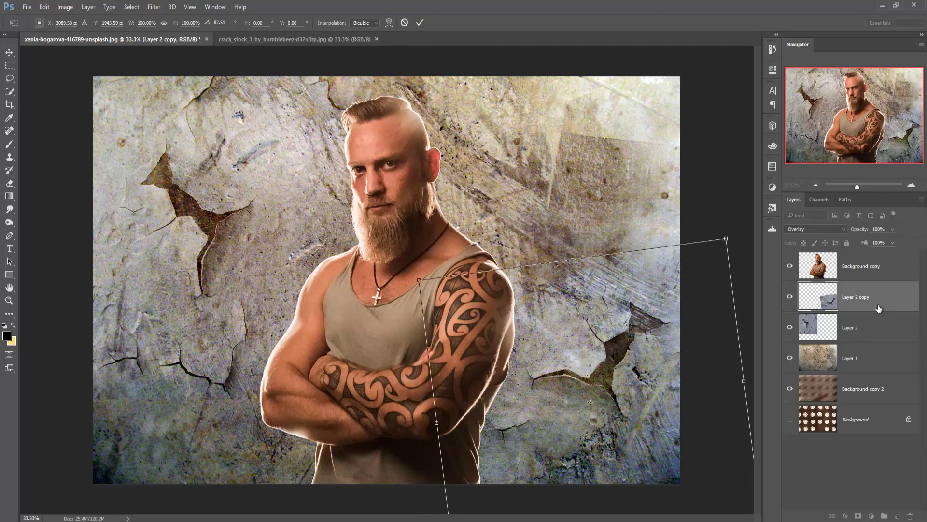
left_click(418, 23)
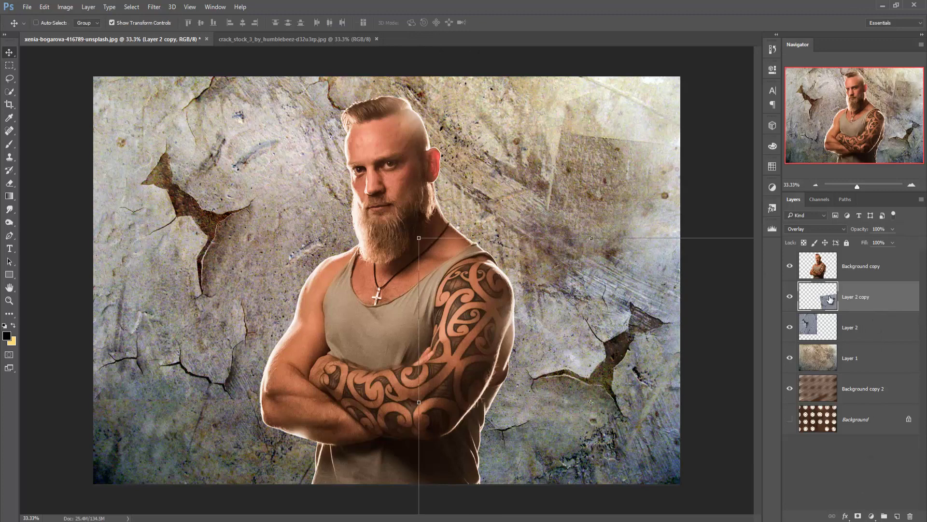
Add a layer mask to Layer 2 copy and paint out the texture's upper edge with a soft black brush at 100% opacity
left_click(857, 516)
left_click(9, 144)
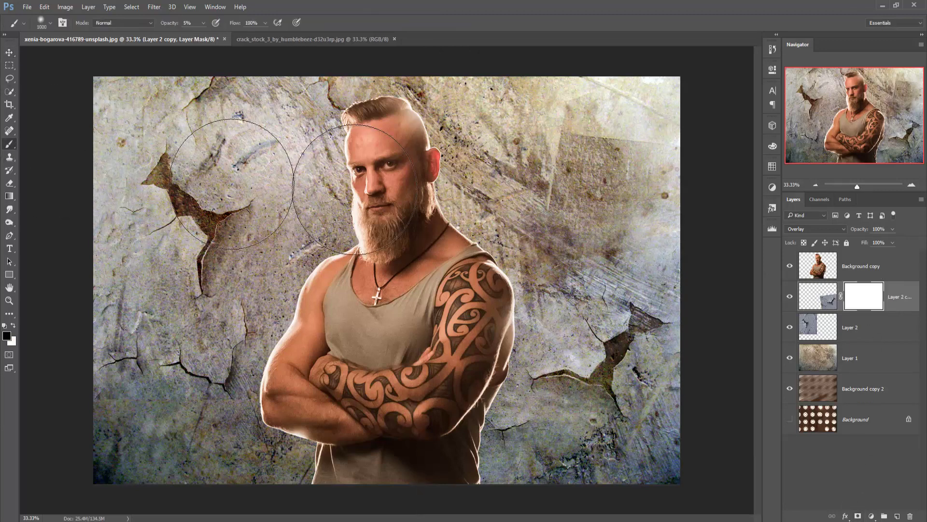
mouse_move(660, 185)
left_mouse_down()
mouse_move(598, 208)
mouse_move(643, 199)
left_mouse_up()
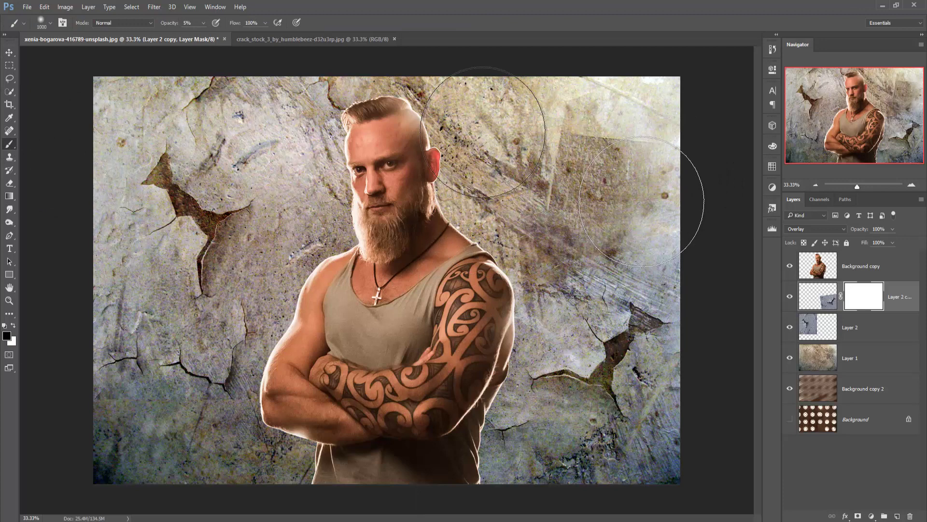
key("0")
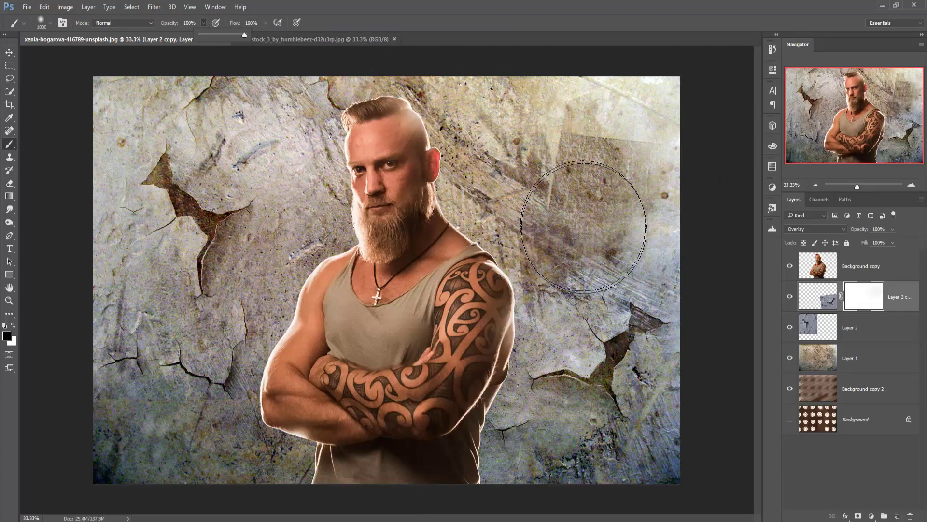
left_click_drag(743, 192, 608, 165)
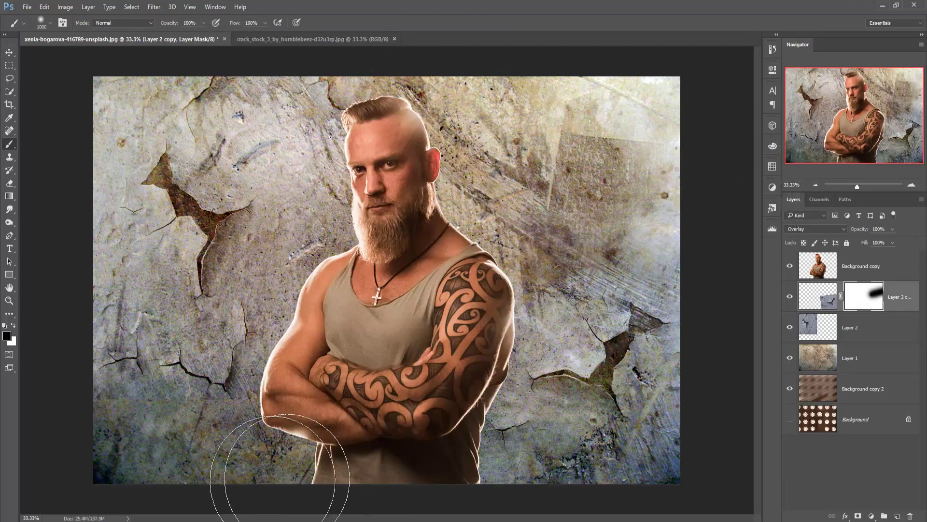
Add a layer mask to Layer 2 and paint its lower edge black so the texture blends into the backdrop
left_click(901, 334)
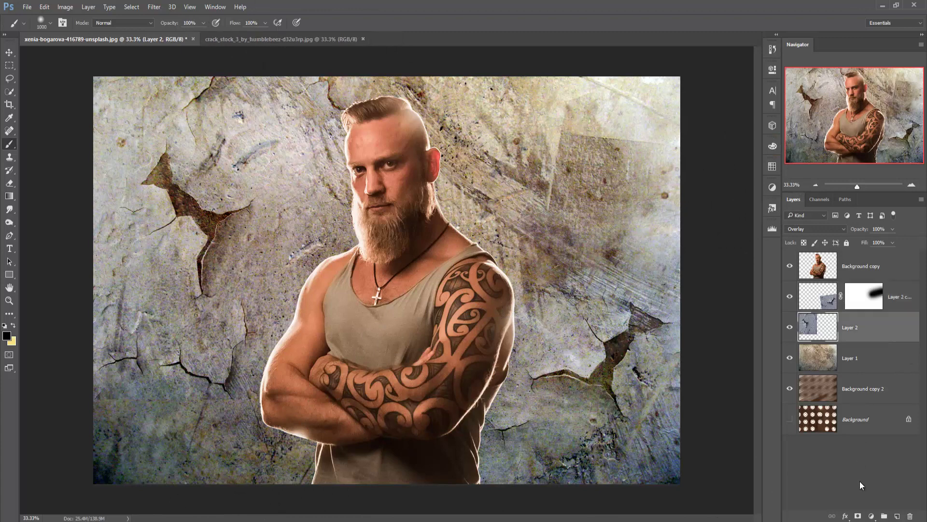
left_click(856, 517)
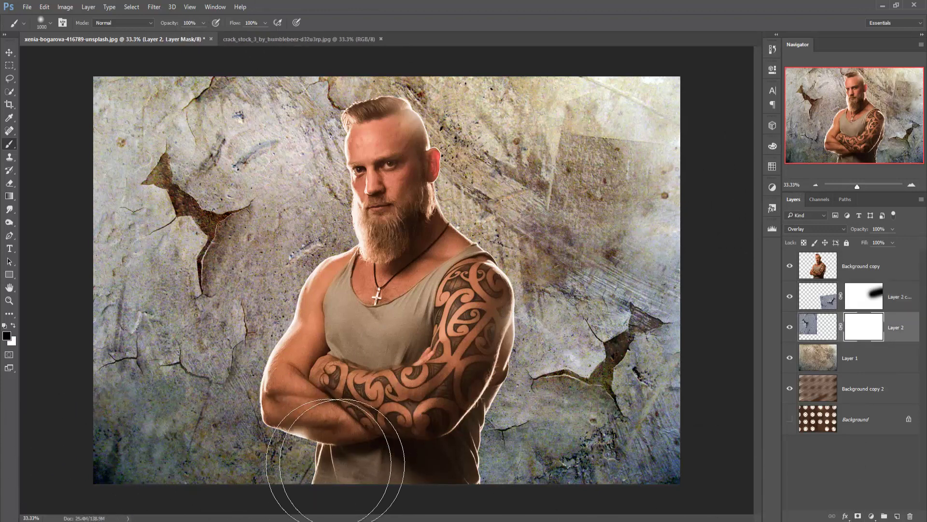
left_click_drag(321, 445, 310, 445)
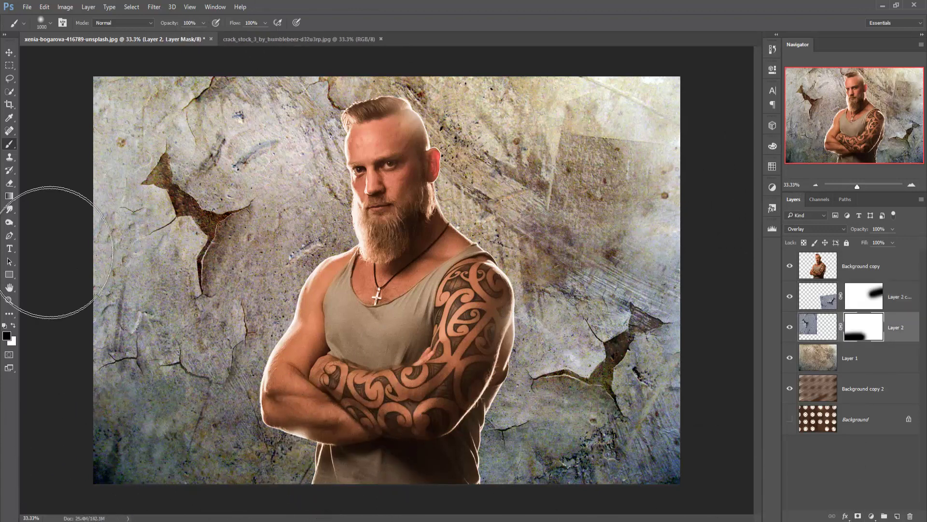
left_click(9, 52)
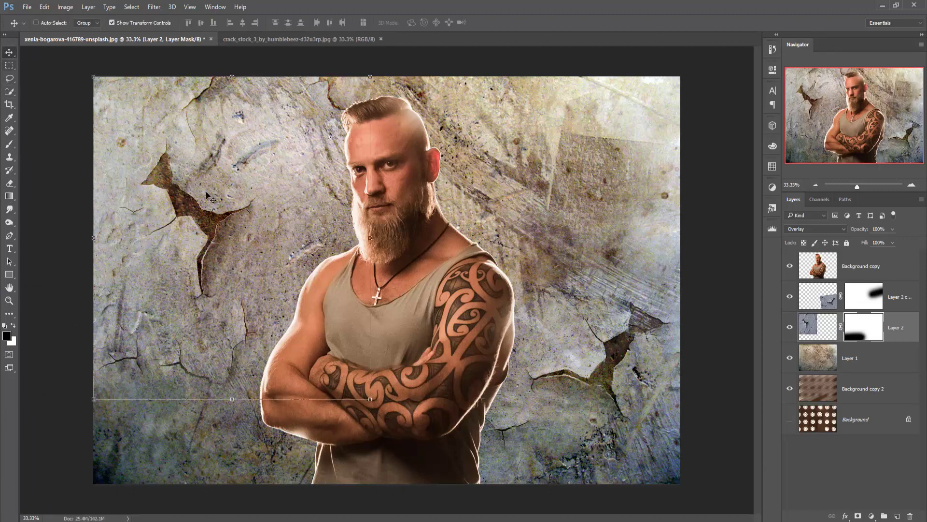
Add a Curves adjustment layer above the man's cutout and clip it to that layer
left_click(856, 266)
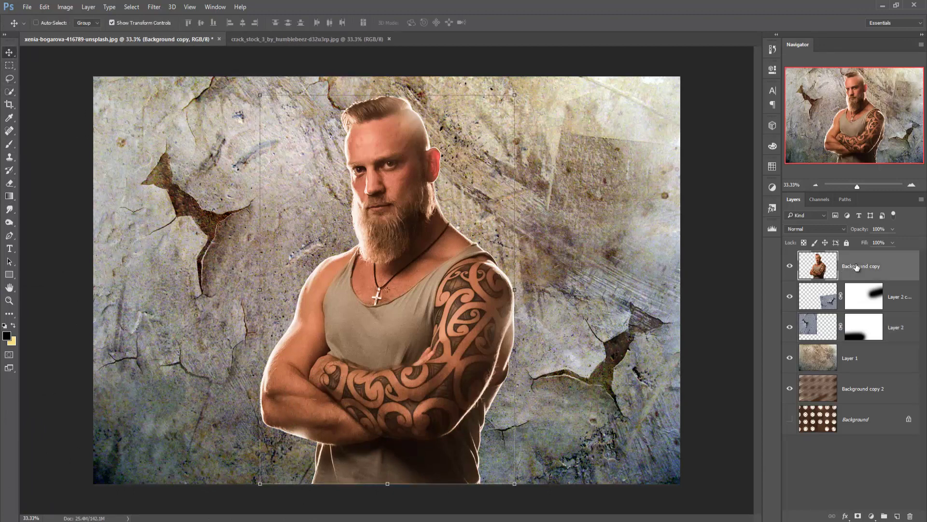
left_click(871, 516)
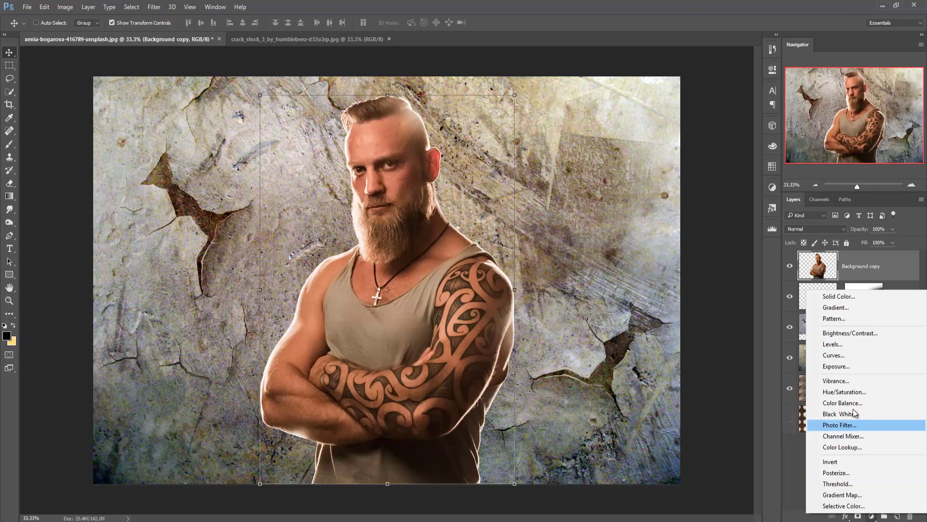
left_click(850, 361)
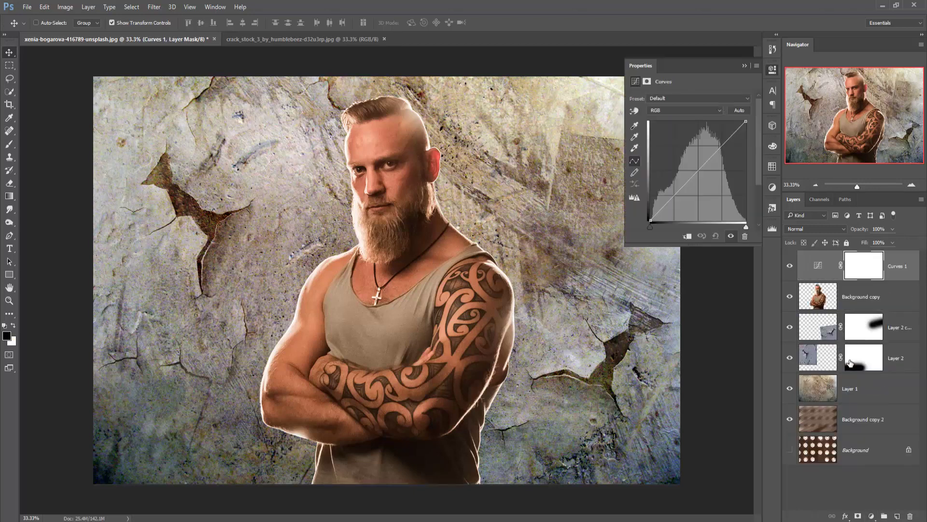
left_click(689, 237)
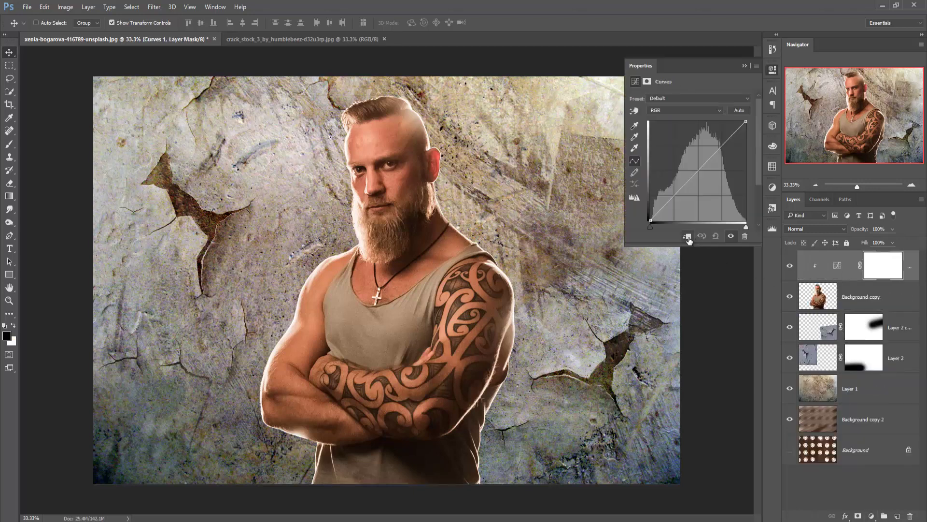
Shape the RGB curve into a gentle S, lowering the shadows and raising the highlights to increase the man's contrast
left_click(682, 110)
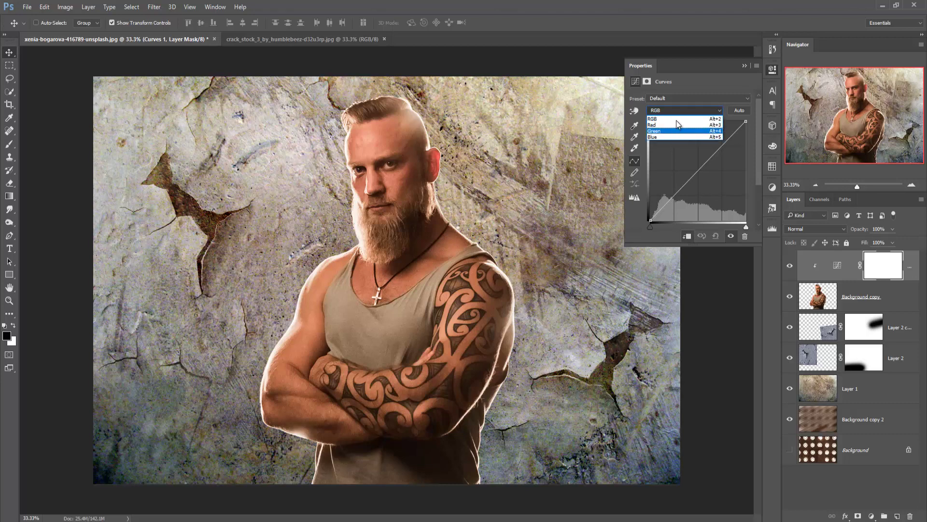
left_click(676, 120)
left_click_drag(698, 171, 688, 184)
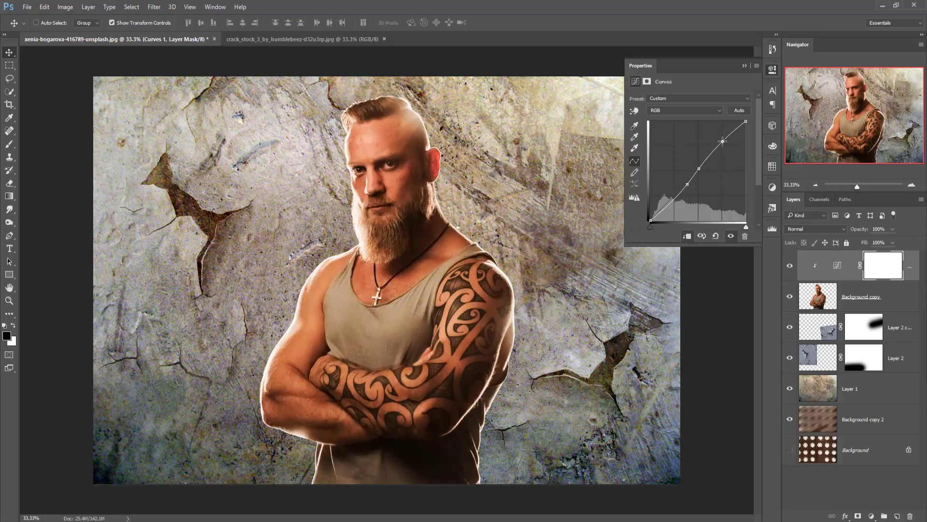
left_click_drag(722, 141, 720, 139)
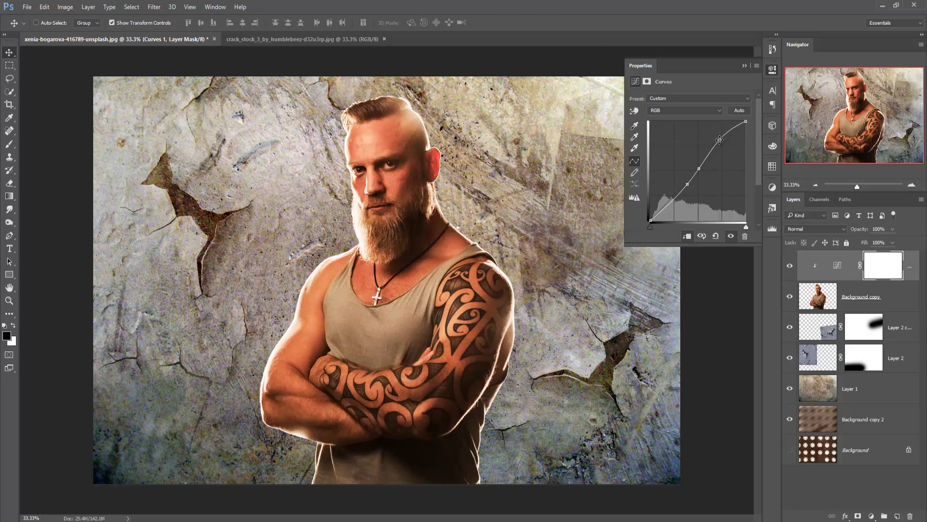
left_click_drag(719, 140, 722, 140)
left_click(745, 66)
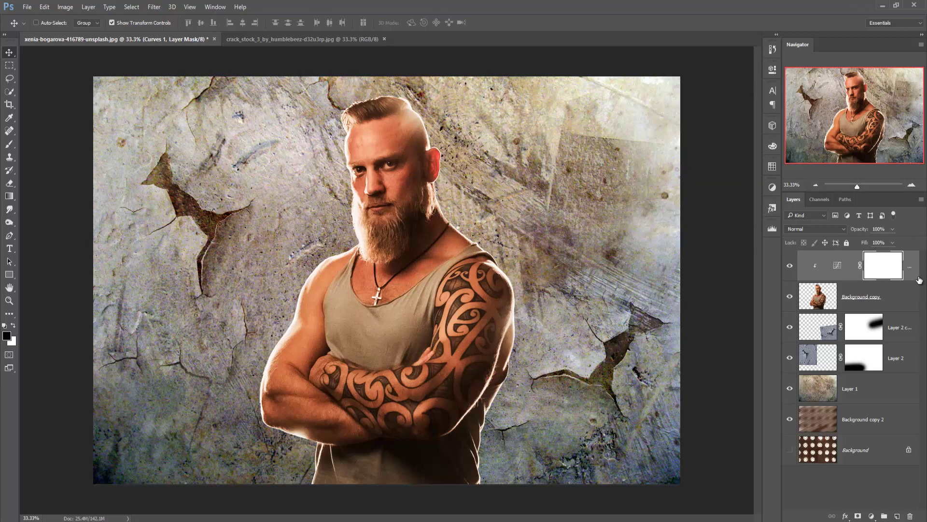
Add a Color Balance adjustment clipped to the man and shift its midtones towards blue
left_click(872, 516)
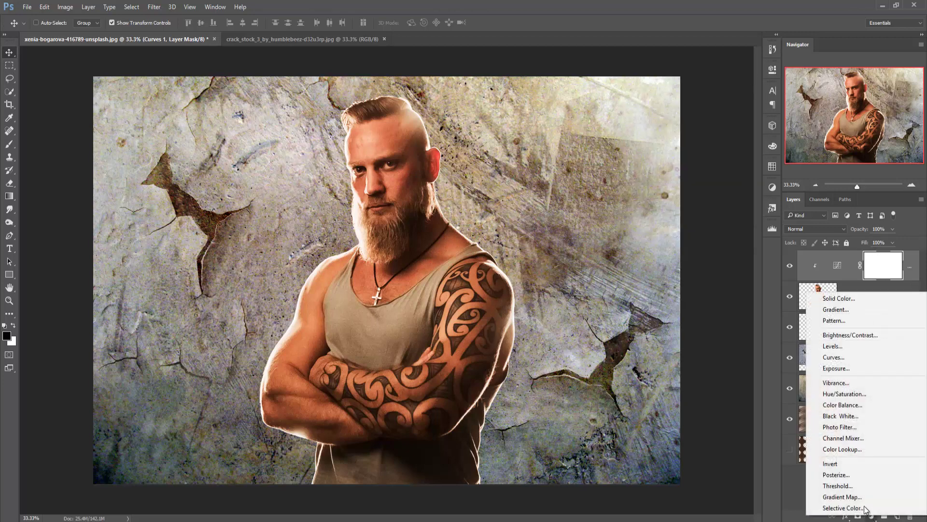
left_click(840, 414)
left_click(687, 235)
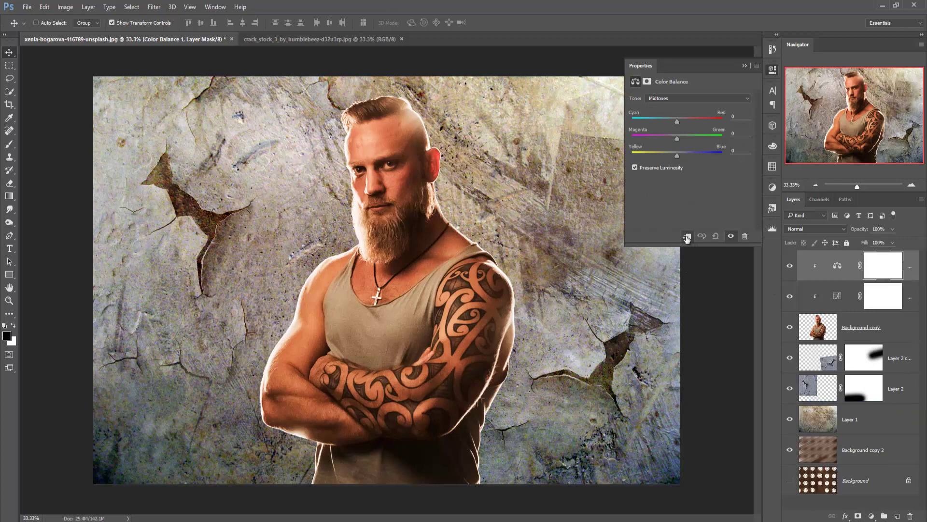
left_click_drag(678, 156, 681, 157)
left_click(745, 66)
Create a clipped layer directly above the man's cutout, fill it with 50% gray and set its blend mode to Overlay
left_click(870, 326)
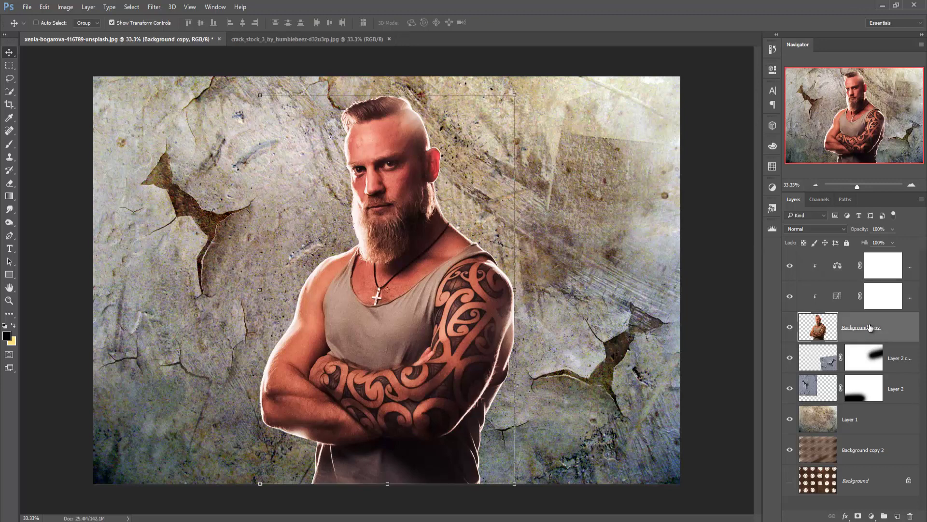
left_click(897, 516)
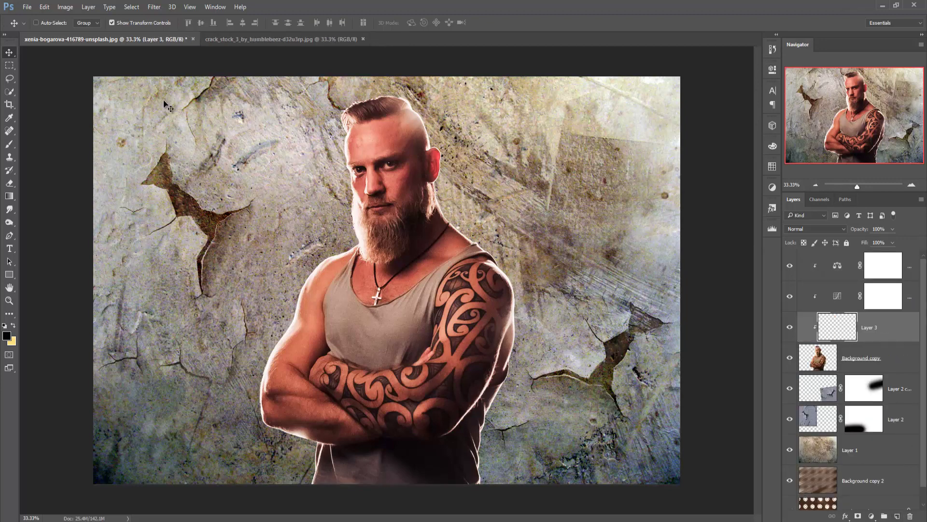
left_click(44, 7)
left_click(51, 150)
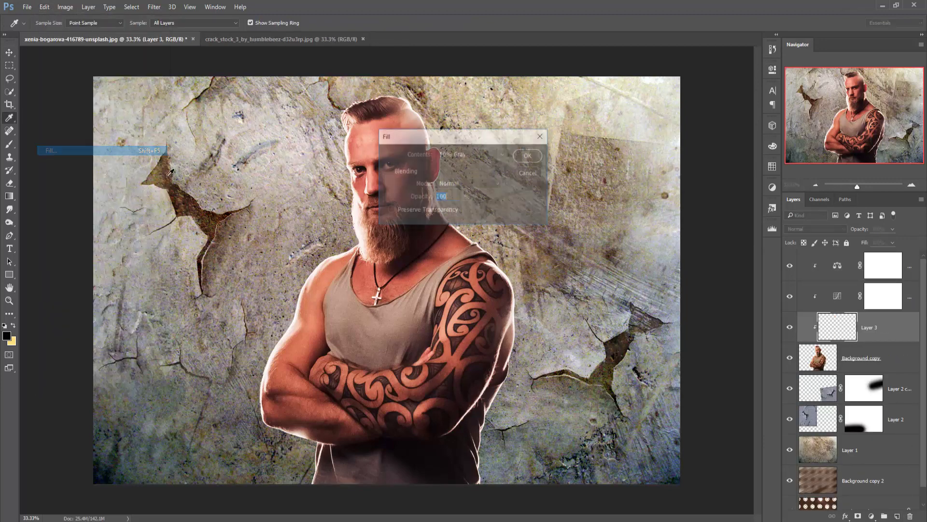
key("Return")
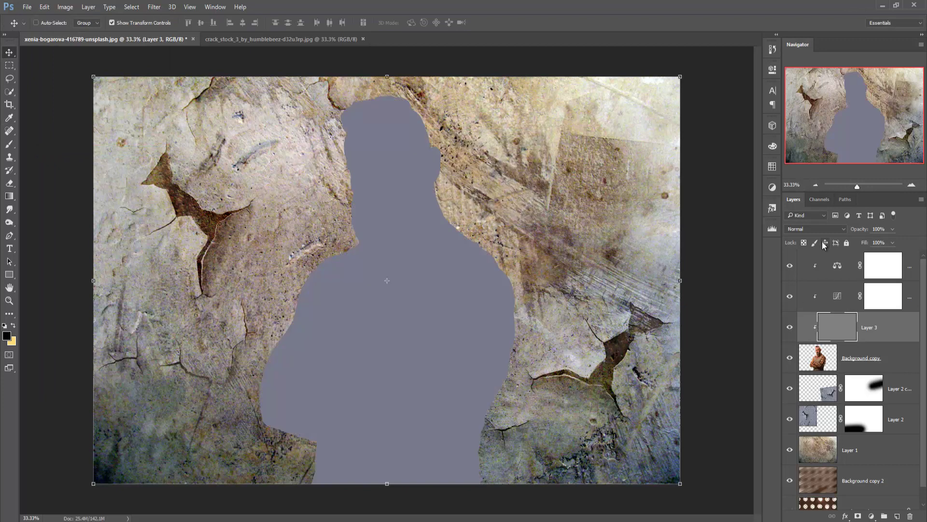
left_click(823, 229)
left_click(817, 318)
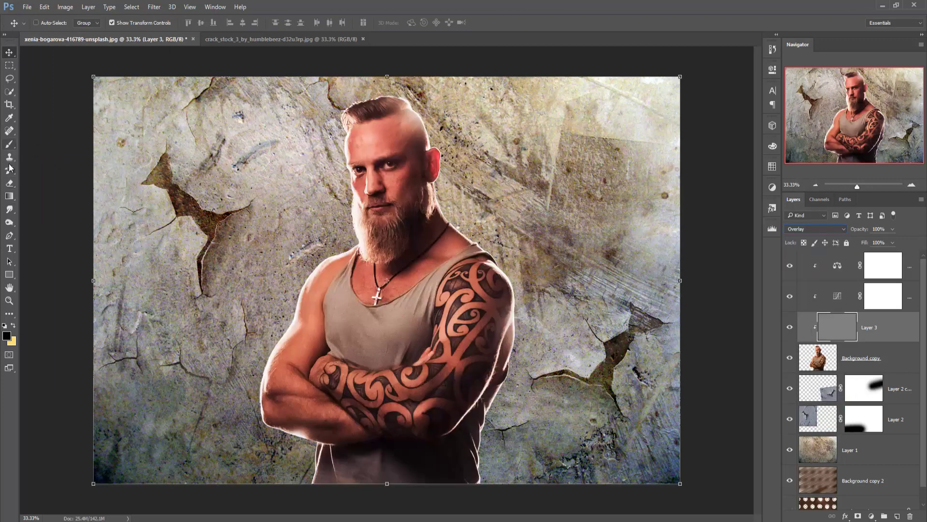
Dodge the midtones at 48% exposure along the outer edges of the man's arms on the clipped gray layer, using a 150–200 px brush
left_click(9, 222)
left_click(42, 226)
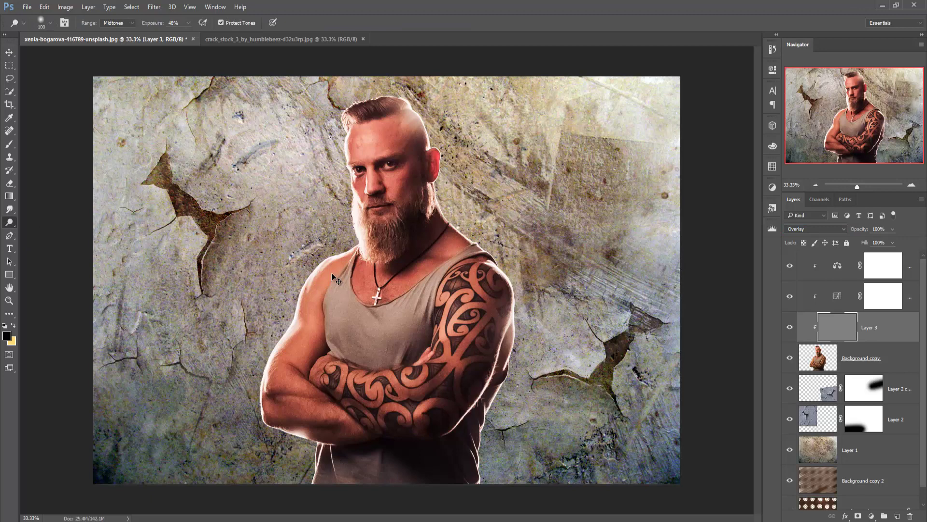
key("ctrl+plus")
key("bracketright")
key("bracketright")
key("bracketright")
key("bracketright")
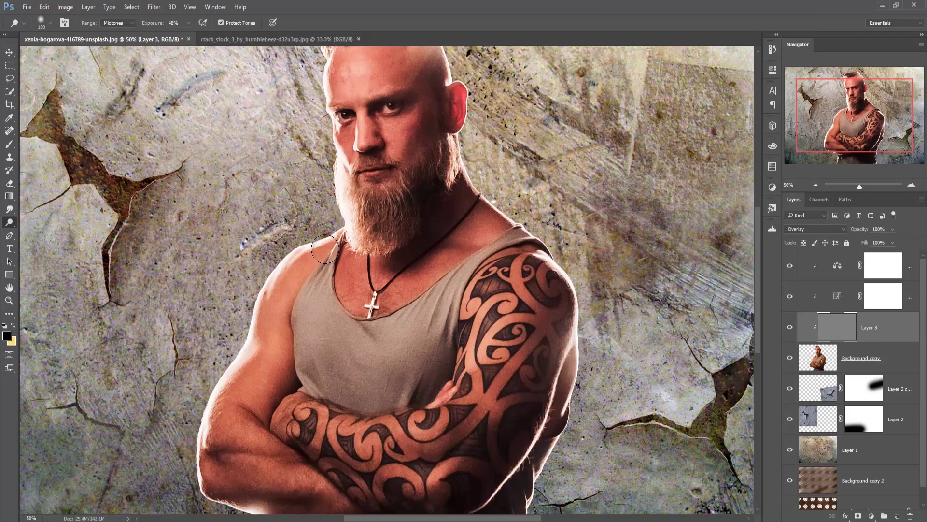
mouse_move(277, 303)
left_mouse_down()
mouse_move(303, 253)
mouse_move(262, 283)
mouse_move(270, 254)
mouse_move(250, 343)
mouse_move(265, 280)
mouse_move(230, 369)
mouse_move(281, 265)
mouse_move(192, 451)
mouse_move(150, 352)
mouse_move(170, 344)
mouse_move(221, 374)
mouse_move(162, 330)
mouse_move(221, 381)
mouse_move(222, 359)
mouse_move(230, 418)
mouse_move(243, 426)
mouse_move(252, 415)
mouse_move(219, 360)
mouse_move(243, 369)
mouse_move(234, 417)
mouse_move(258, 412)
mouse_move(252, 400)
mouse_move(322, 400)
mouse_move(259, 410)
mouse_move(359, 418)
mouse_move(323, 399)
mouse_move(422, 442)
mouse_move(319, 405)
mouse_move(425, 451)
mouse_move(481, 333)
mouse_move(465, 366)
mouse_move(476, 358)
mouse_move(466, 394)
mouse_move(474, 345)
mouse_move(458, 441)
mouse_move(453, 383)
mouse_move(459, 424)
mouse_move(503, 263)
left_mouse_up()
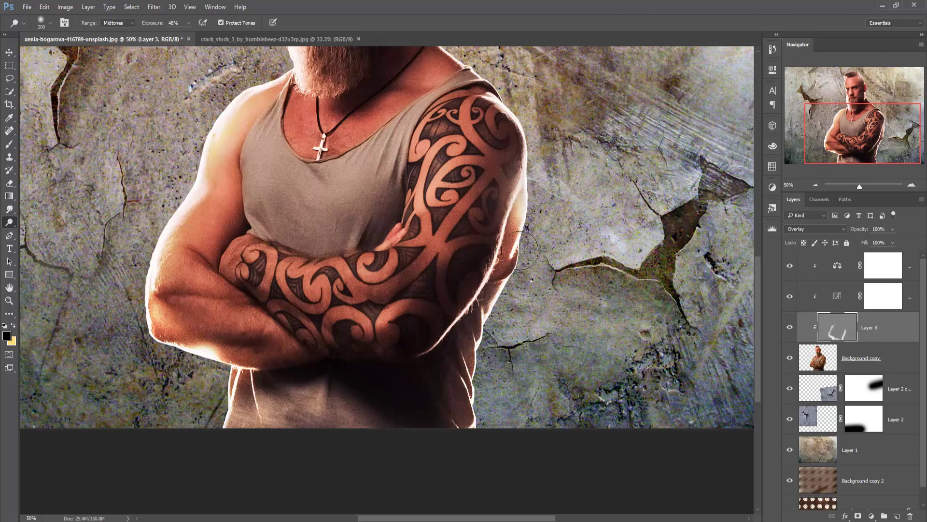
Continue dodging the rim of the tattooed arm, shoulders, neck, beard and head with the 200 px brush
left_click_drag(525, 221, 518, 345)
mouse_move(502, 238)
left_mouse_down()
mouse_move(524, 310)
mouse_move(502, 218)
mouse_move(525, 290)
mouse_move(519, 284)
mouse_move(515, 305)
mouse_move(445, 191)
mouse_move(494, 264)
mouse_move(496, 252)
mouse_move(441, 173)
mouse_move(471, 205)
mouse_move(429, 152)
mouse_move(467, 198)
mouse_move(403, 144)
mouse_move(446, 193)
mouse_move(401, 115)
mouse_move(436, 187)
left_mouse_up()
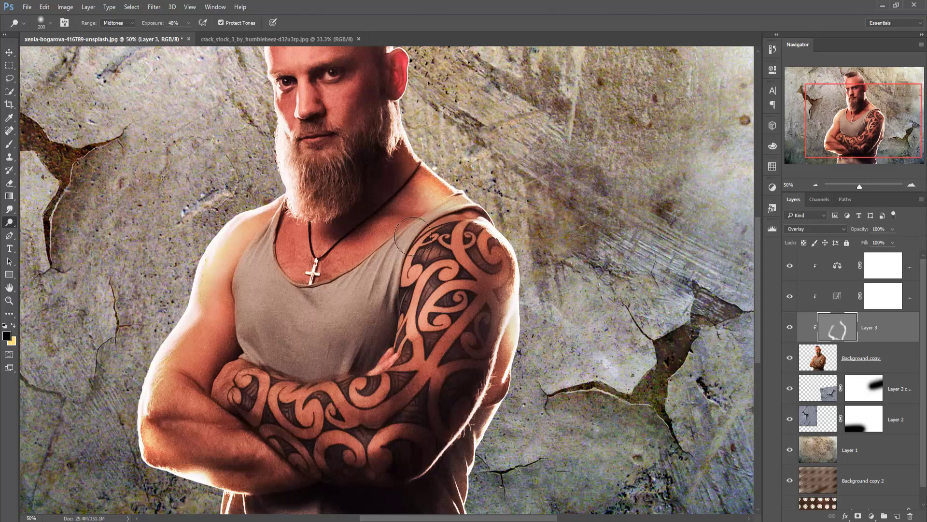
left_click_drag(475, 198, 485, 321)
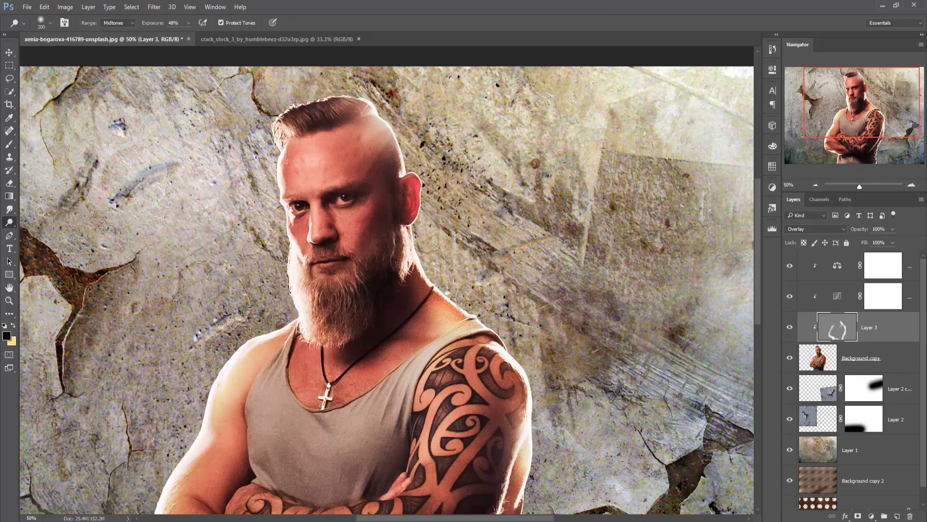
mouse_move(404, 228)
left_mouse_down()
mouse_move(405, 178)
mouse_move(389, 116)
mouse_move(332, 97)
mouse_move(280, 123)
mouse_move(297, 309)
mouse_move(285, 331)
mouse_move(258, 342)
left_mouse_up()
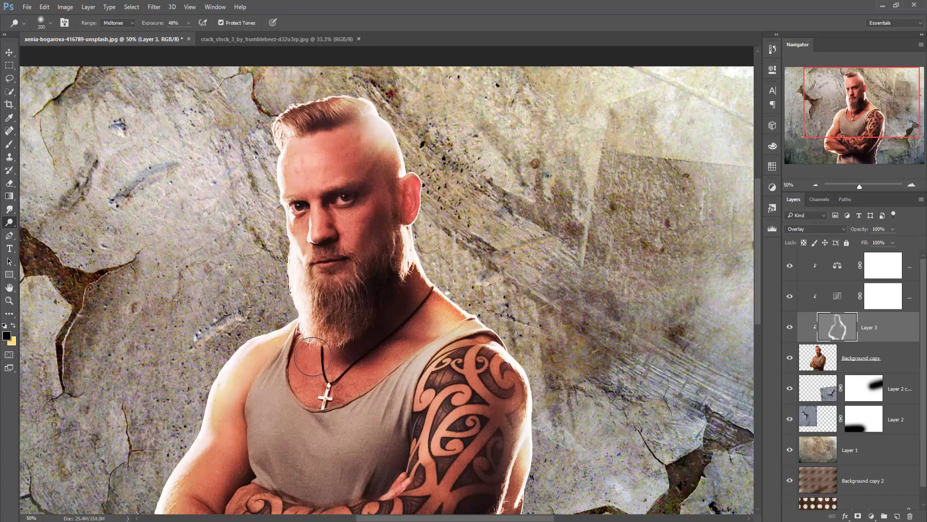
Dodge the muscle highlights on the man's untattooed upper arm and forearm with a smaller 90 px brush
left_click_drag(314, 350, 418, 160)
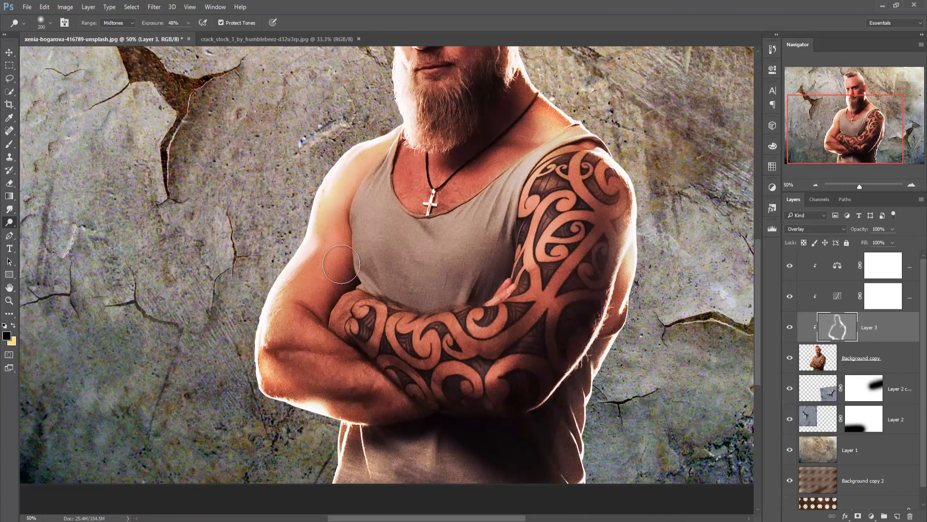
key("bracketleft")
mouse_move(340, 356)
left_mouse_down()
mouse_move(293, 338)
mouse_move(329, 344)
mouse_move(305, 340)
mouse_move(289, 315)
mouse_move(298, 319)
mouse_move(319, 262)
mouse_move(304, 281)
mouse_move(330, 244)
mouse_move(322, 258)
mouse_move(352, 180)
mouse_move(332, 247)
mouse_move(283, 330)
mouse_move(322, 341)
left_mouse_up()
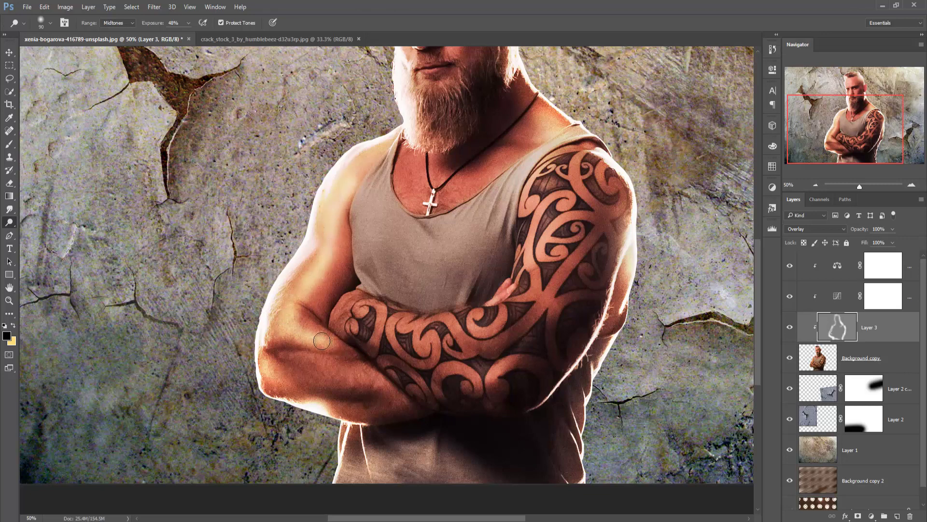
mouse_move(270, 357)
left_mouse_down()
mouse_move(353, 385)
mouse_move(296, 372)
mouse_move(333, 396)
mouse_move(315, 385)
mouse_move(364, 396)
mouse_move(338, 392)
mouse_move(360, 392)
mouse_move(305, 349)
mouse_move(315, 341)
mouse_move(349, 355)
left_mouse_up()
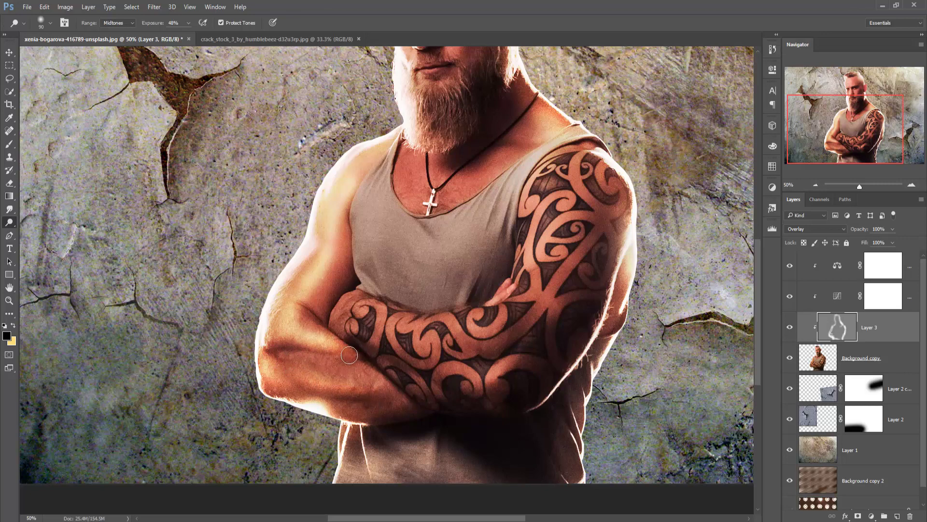
left_click_drag(294, 363, 343, 381)
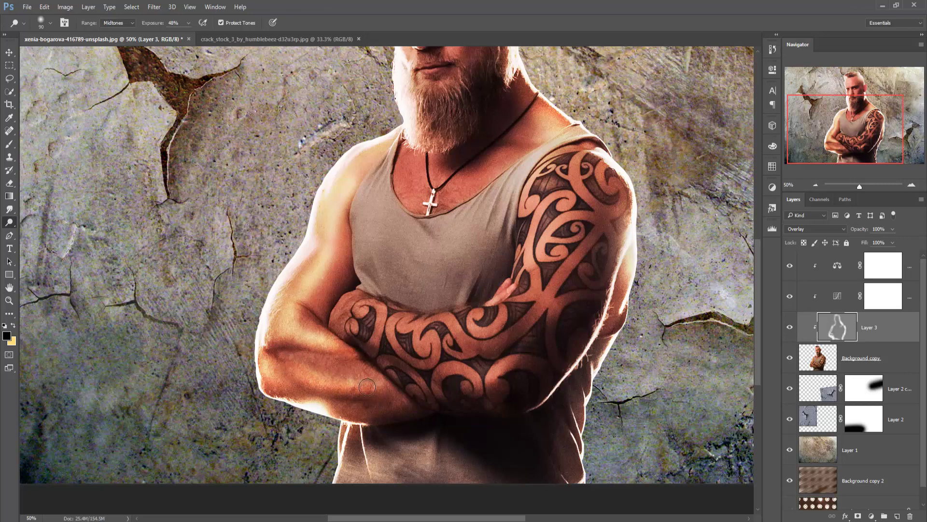
Dodge the tattooed forearm and upper arm up to the shoulder, using a brush of about 150 px
key("bracketright")
mouse_move(441, 339)
left_mouse_down()
mouse_move(394, 331)
mouse_move(453, 343)
left_mouse_up()
key("bracketright")
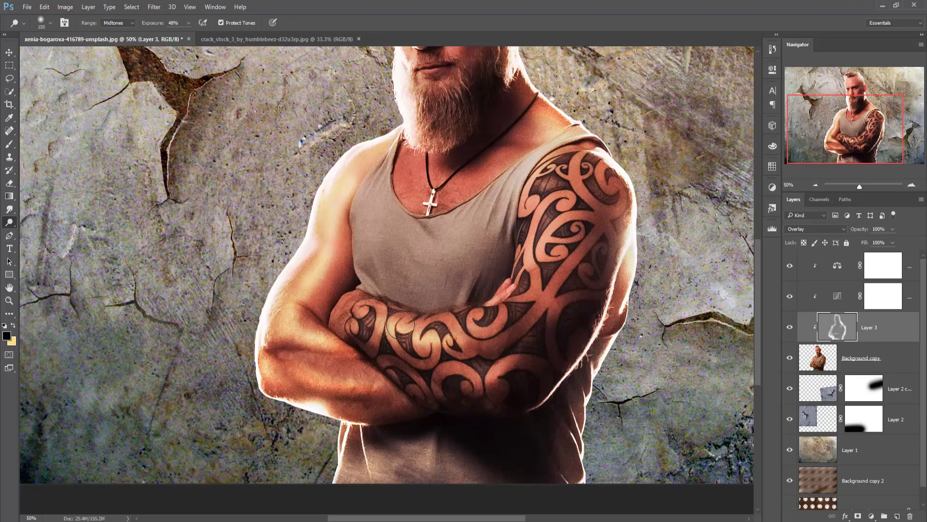
left_click_drag(400, 330, 456, 344)
mouse_move(364, 320)
left_mouse_down()
mouse_move(557, 211)
mouse_move(535, 223)
mouse_move(558, 178)
mouse_move(555, 186)
mouse_move(578, 168)
mouse_move(549, 187)
mouse_move(500, 330)
mouse_move(540, 280)
mouse_move(493, 352)
mouse_move(501, 353)
mouse_move(401, 336)
mouse_move(362, 319)
mouse_move(466, 355)
mouse_move(498, 387)
mouse_move(488, 360)
mouse_move(494, 374)
mouse_move(522, 316)
mouse_move(527, 309)
mouse_move(512, 351)
mouse_move(566, 261)
mouse_move(542, 299)
mouse_move(569, 190)
mouse_move(575, 172)
left_mouse_up()
left_click(11, 54)
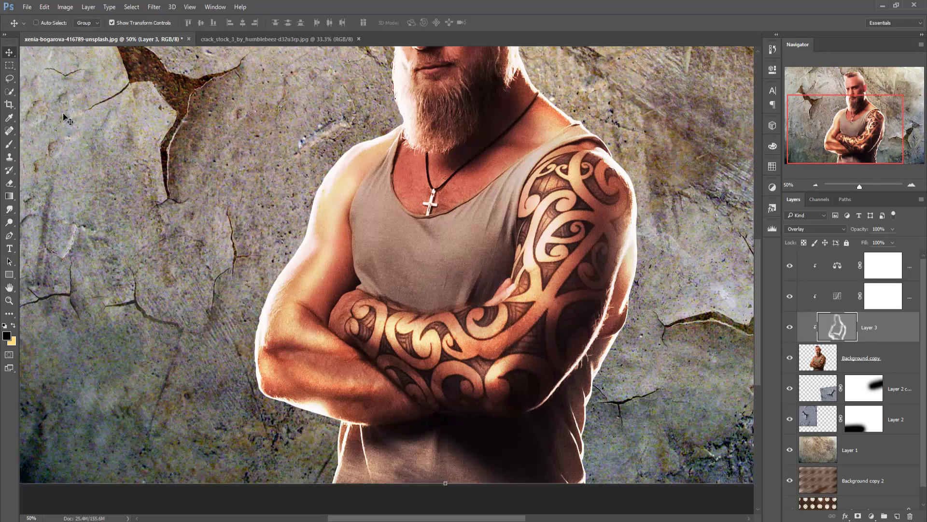
key("ctrl+minus")
key("ctrl+minus")
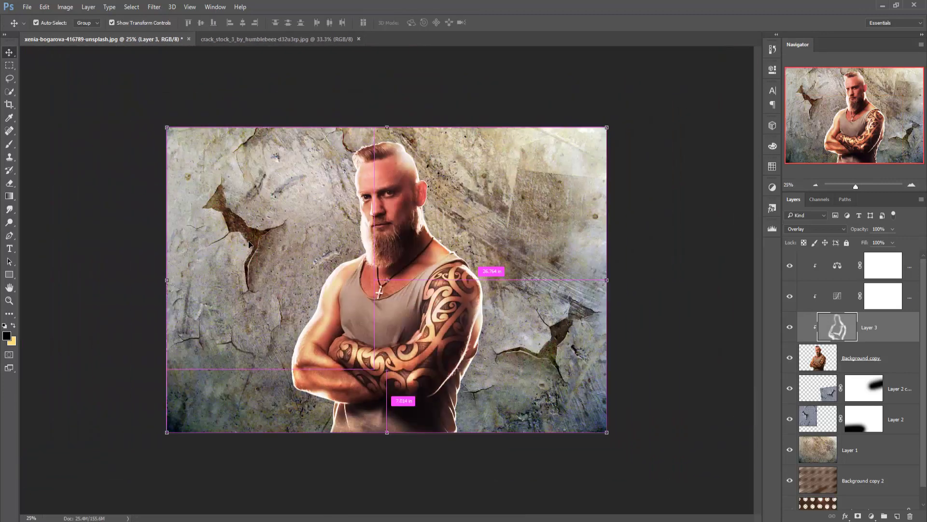
Add a linear 90° Gradient Fill layer with the Neutral Density 50 preset directly beneath the man's cutout
left_click(887, 479)
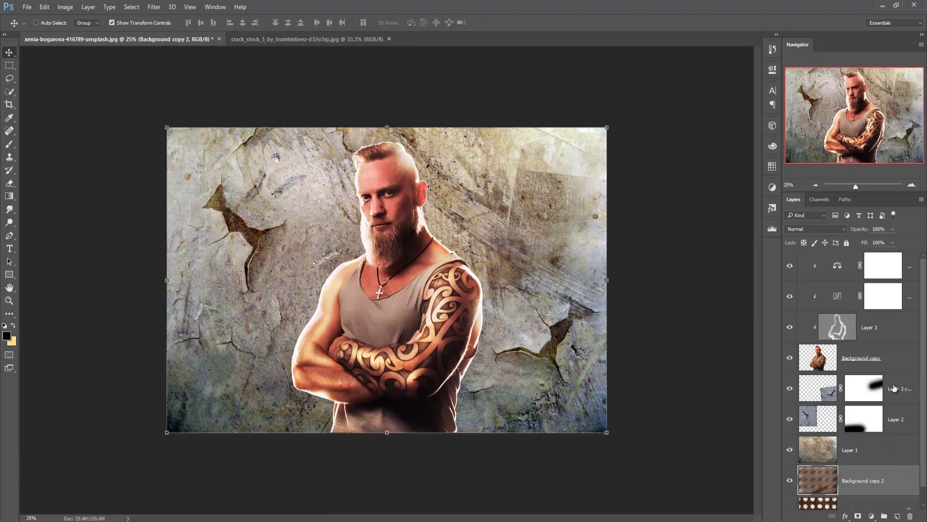
left_click(894, 389)
left_click(872, 516)
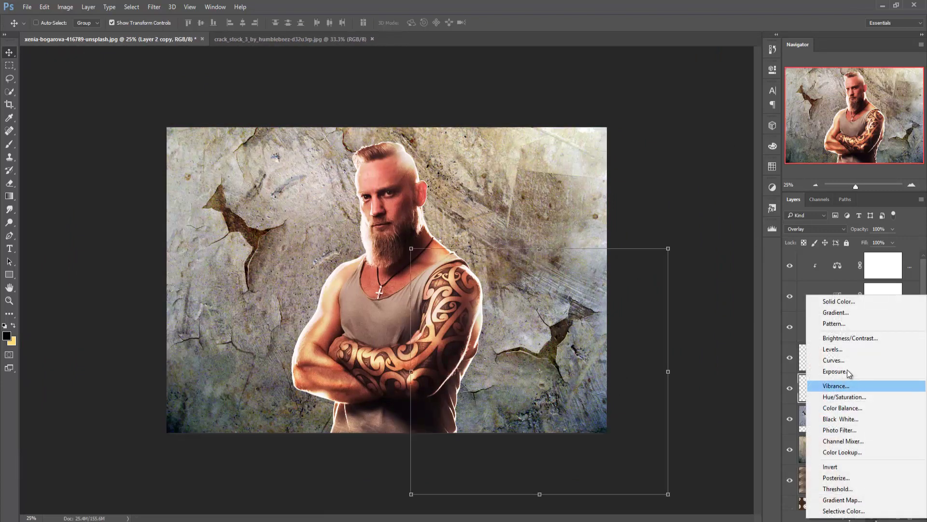
left_click(846, 312)
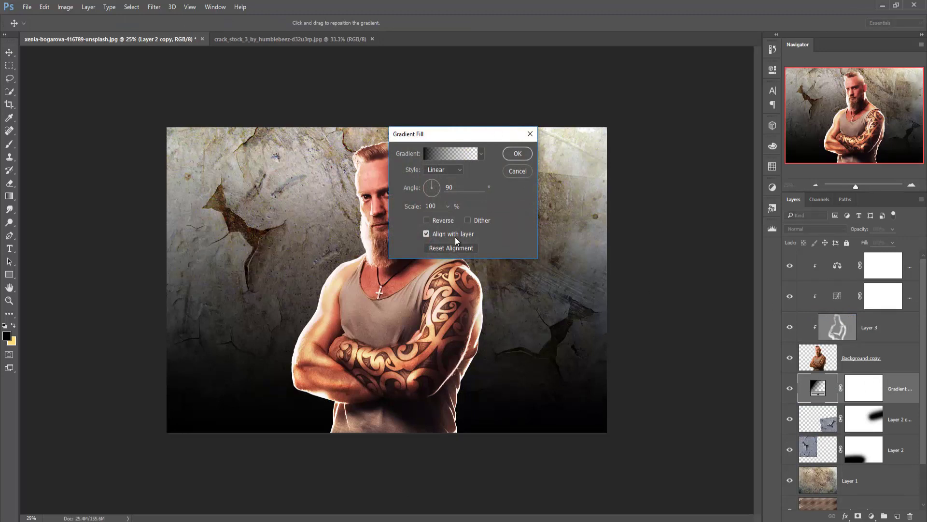
left_click(454, 155)
left_click(422, 131)
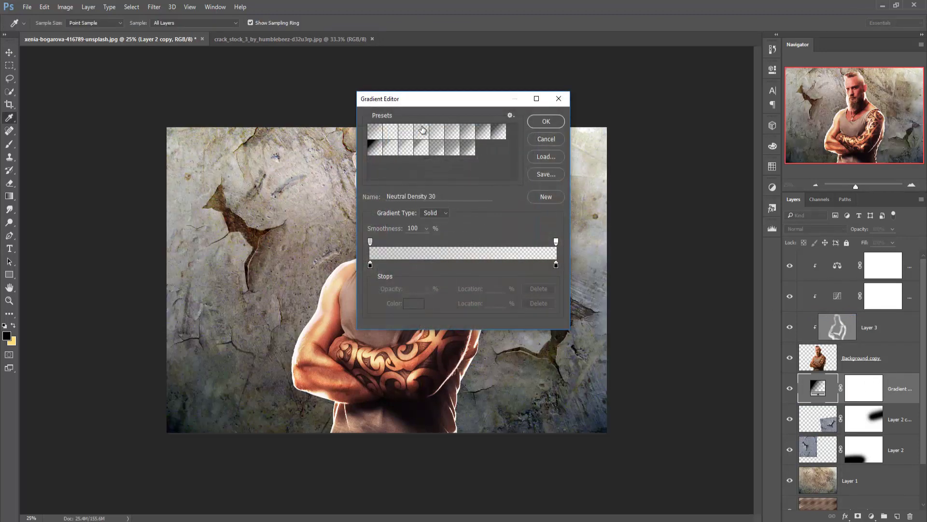
left_click(453, 133)
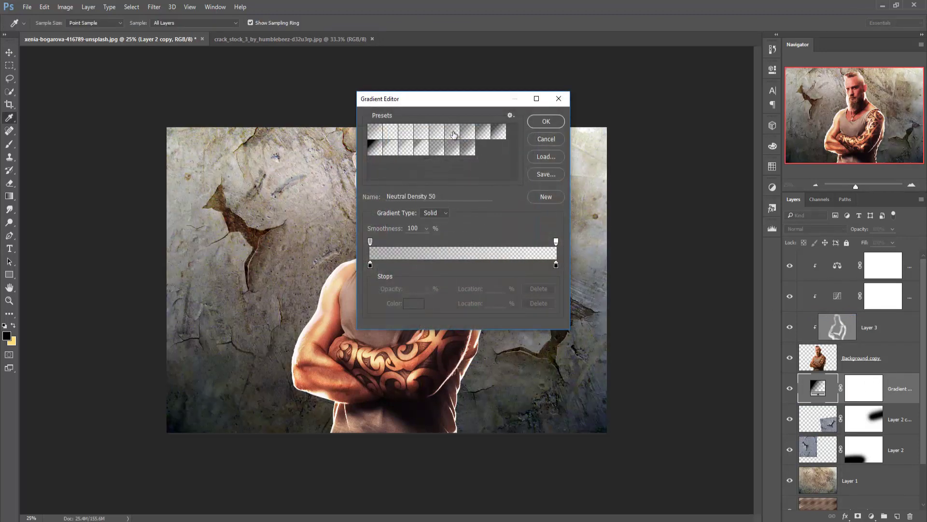
left_click(545, 124)
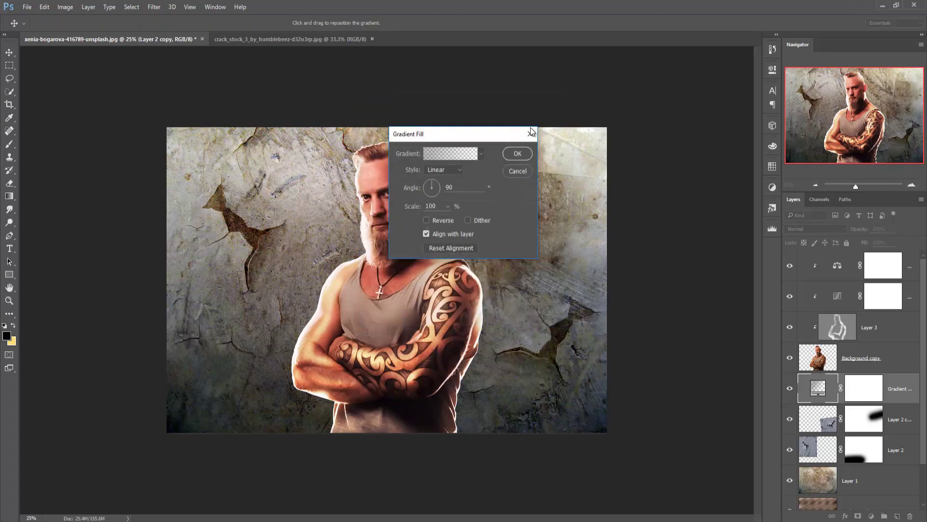
left_click(515, 154)
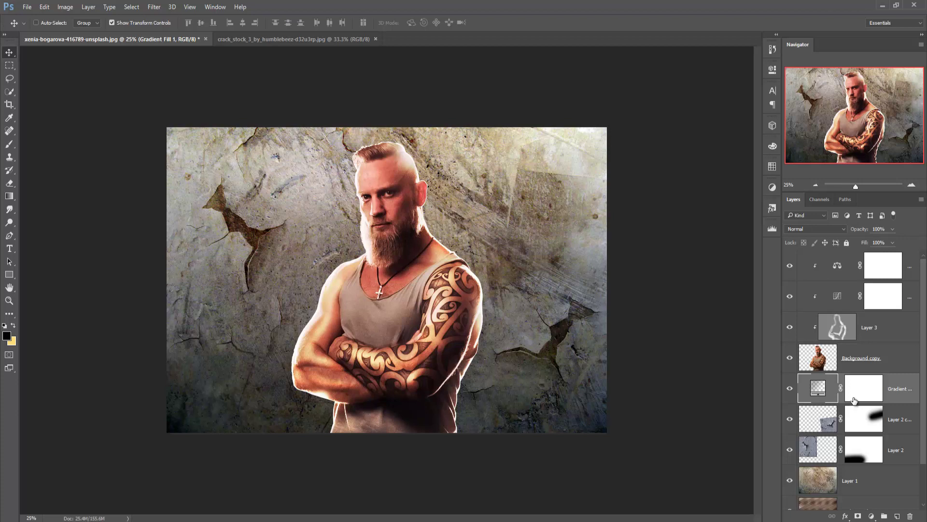
Create an empty layer above the gradient fill and set the Brush tool's foreground colour to near-white
left_click(894, 329)
left_click(904, 394)
left_click(897, 515)
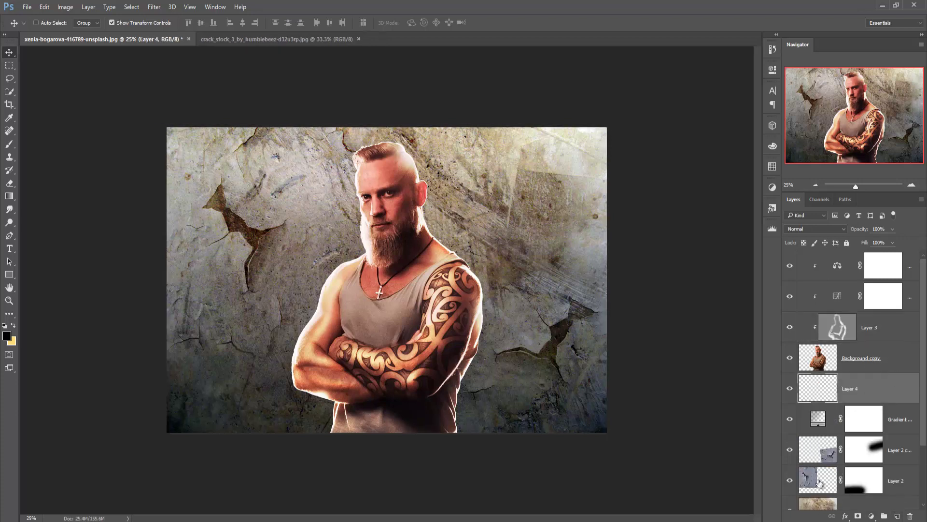
left_click(10, 145)
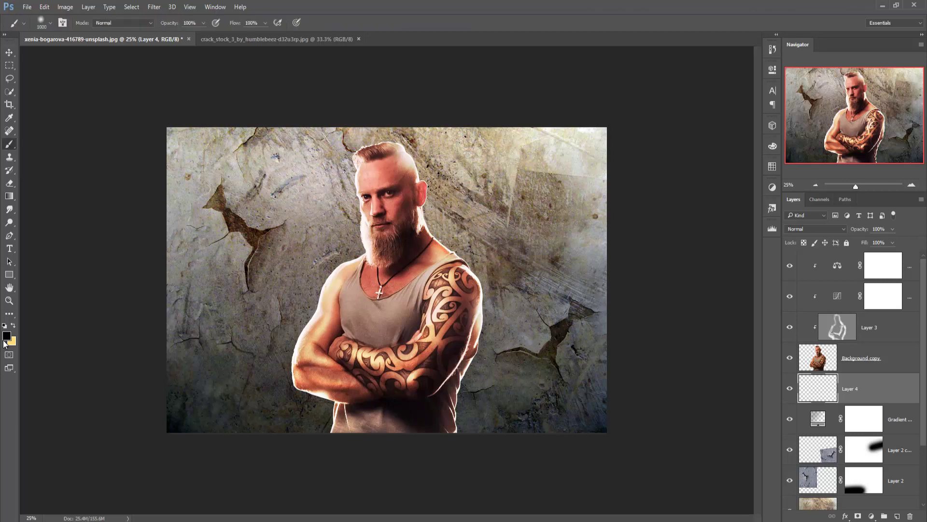
left_click(7, 336)
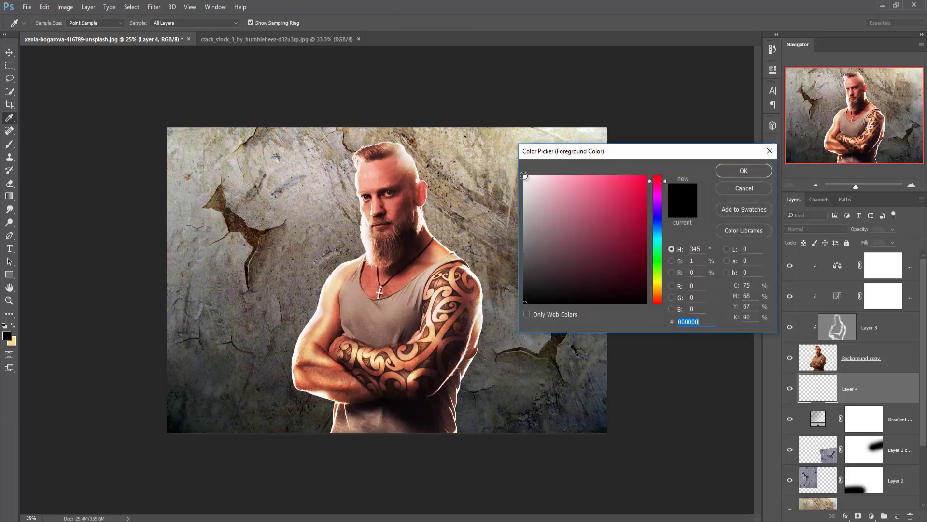
left_click(524, 176)
left_click(722, 174)
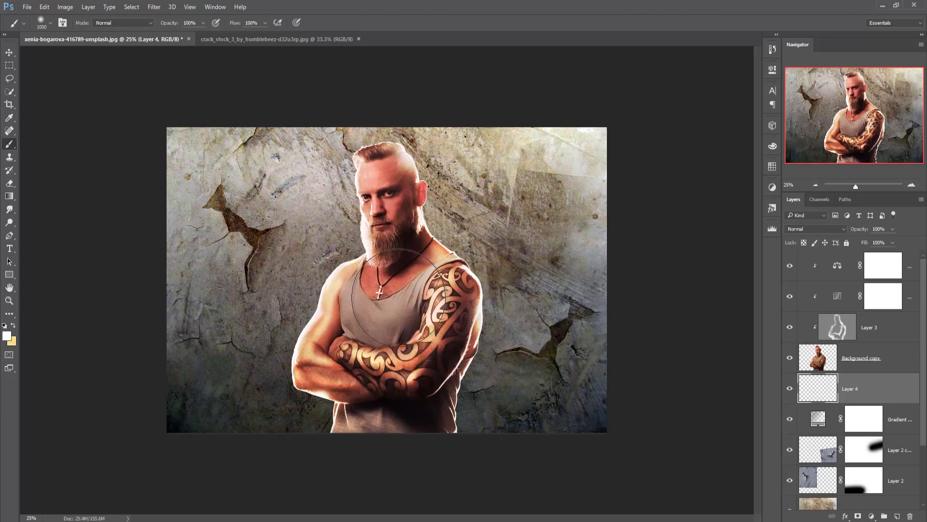
Paint a large white glow behind the man's torso with two dabs of a soft 2400 px brush
key("bracketright")
key("bracketright")
key("bracketright")
key("bracketright")
key("bracketright")
key("bracketright")
key("bracketright")
key("bracketright")
key("bracketright")
key("bracketright")
key("bracketright")
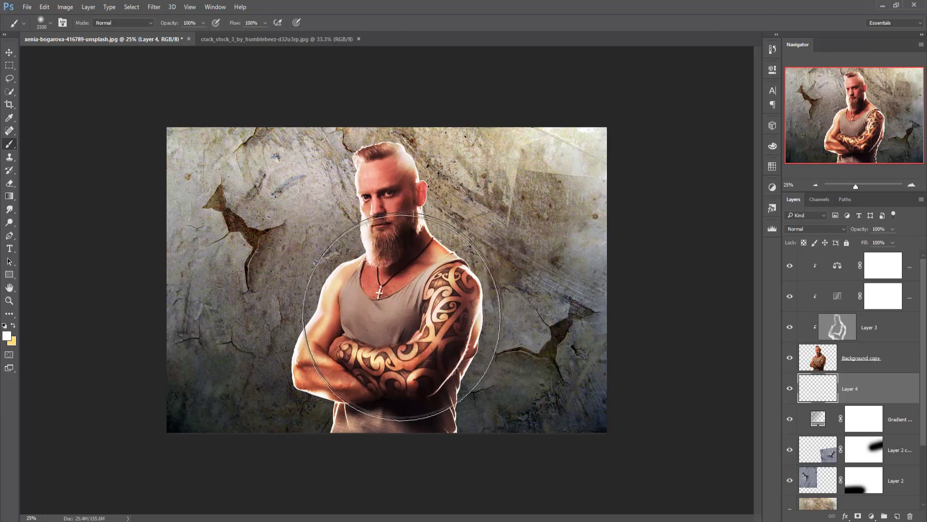
key("bracketright")
key("bracketright")
key("bracketright")
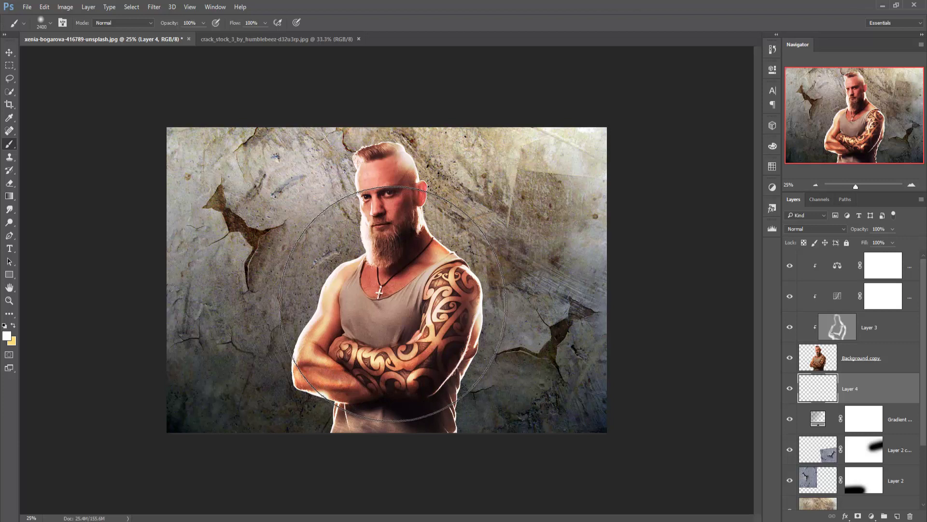
left_click(392, 303)
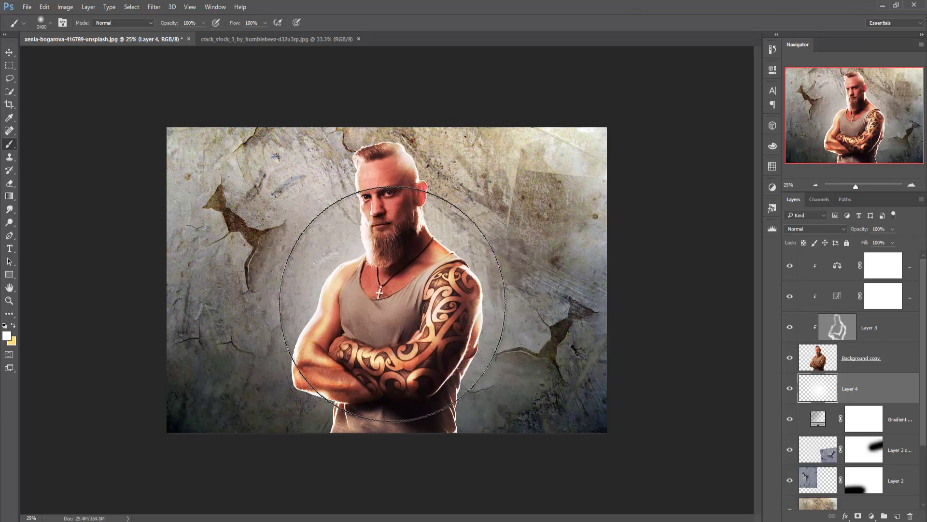
left_click(392, 303)
Transform the white glow layer, narrowing it from both sides, shifting it upward and stretching it slightly taller behind the man
left_click(8, 54)
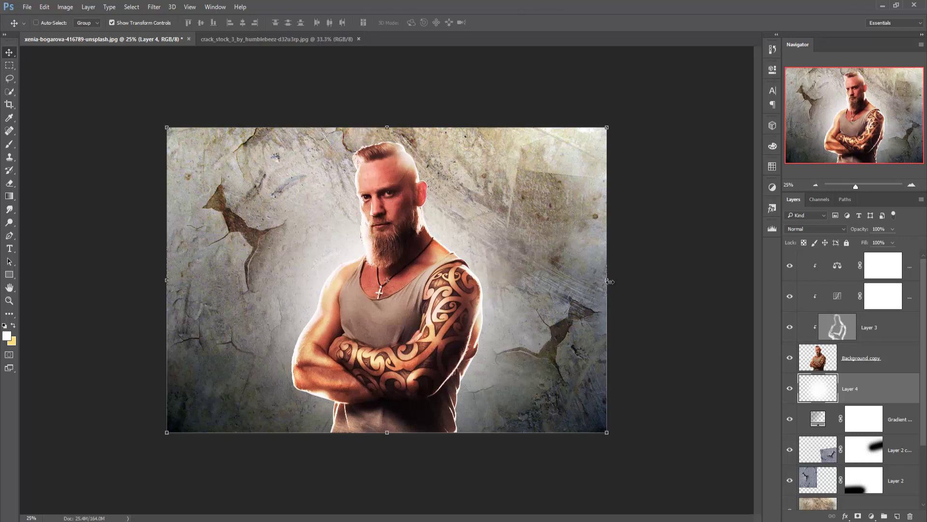
left_click_drag(609, 281, 596, 281)
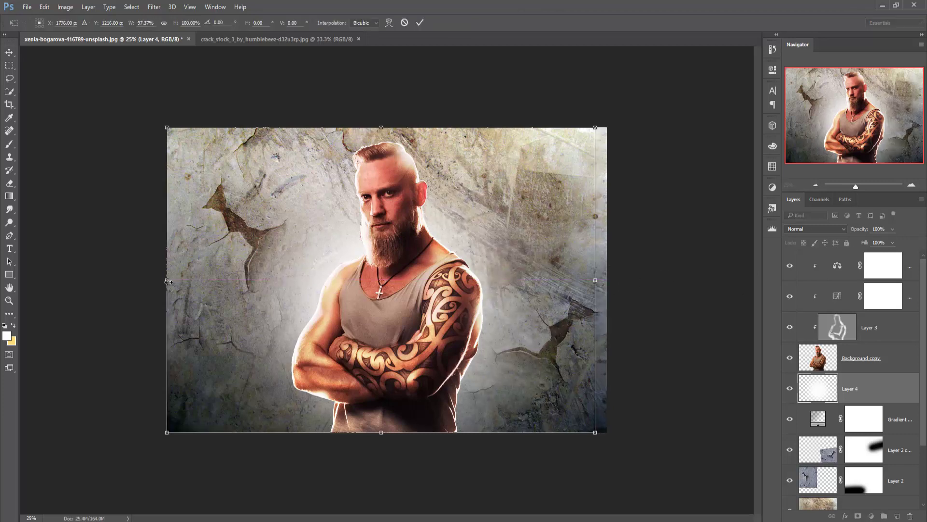
left_click_drag(169, 282, 210, 280)
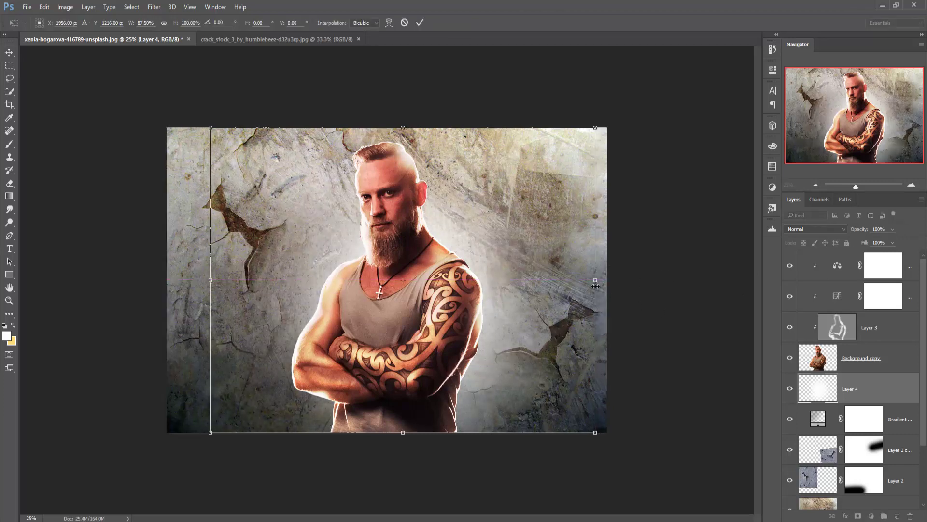
left_click_drag(593, 285, 578, 285)
left_click_drag(485, 230, 479, 211)
left_click_drag(390, 415, 393, 423)
left_click_drag(388, 105, 387, 98)
left_click_drag(205, 271, 215, 268)
left_click_drag(568, 266, 563, 265)
left_click(419, 23)
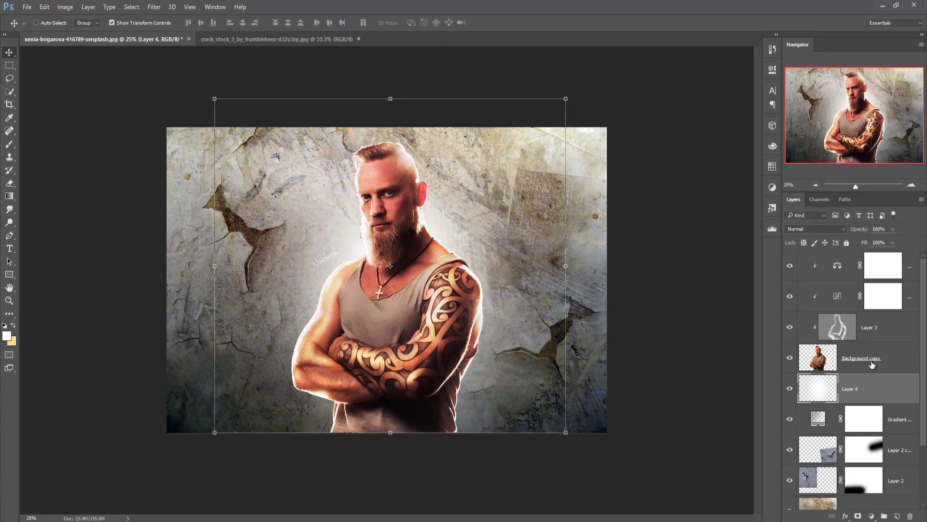
Add an empty layer directly above the gradient fill and set the Brush tool to black at 6% opacity
left_click(901, 419)
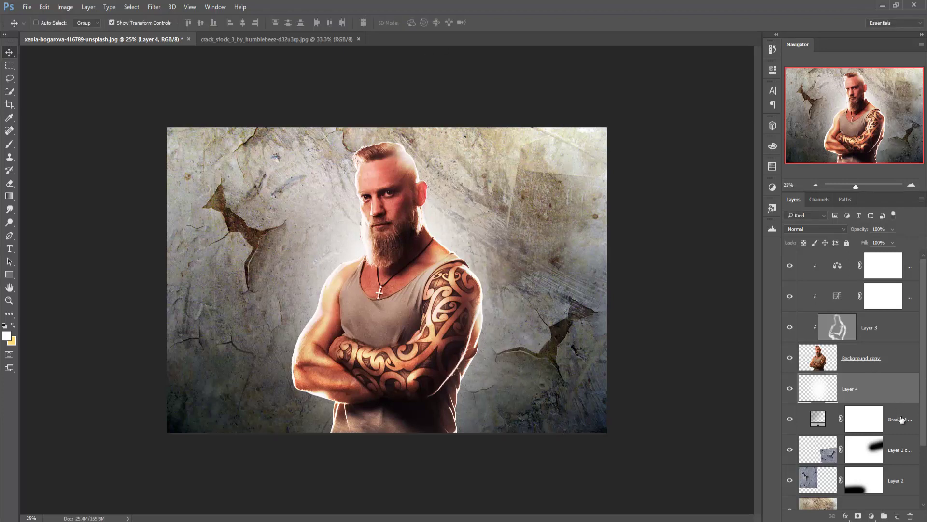
left_click(897, 515)
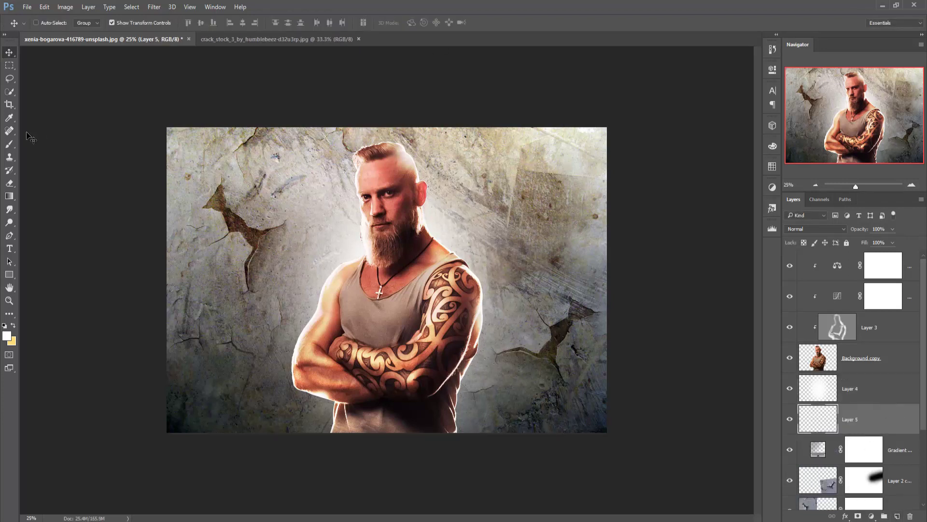
left_click(9, 144)
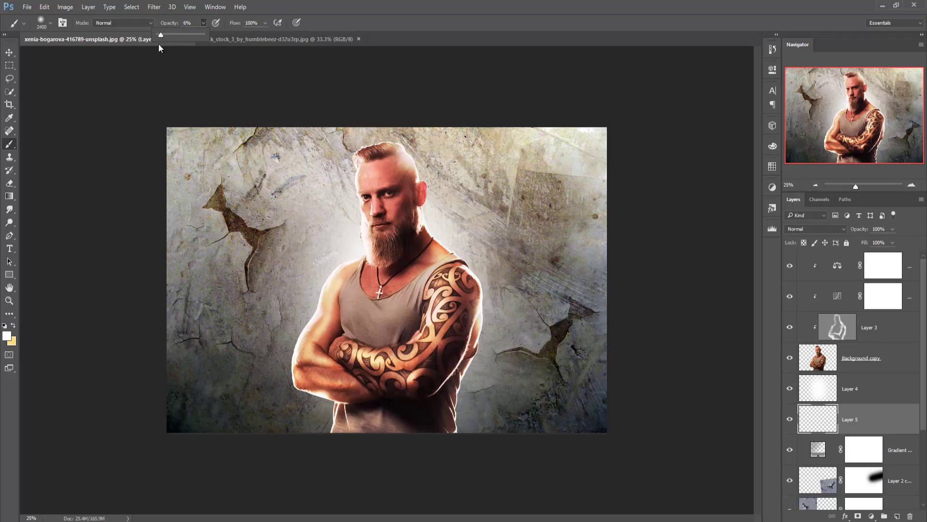
left_click(7, 337)
left_click(7, 337)
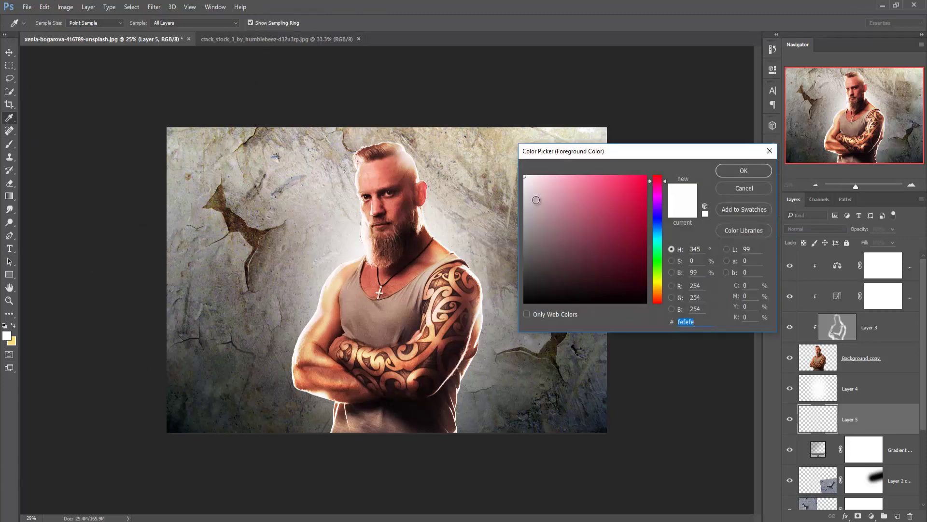
left_click(525, 301)
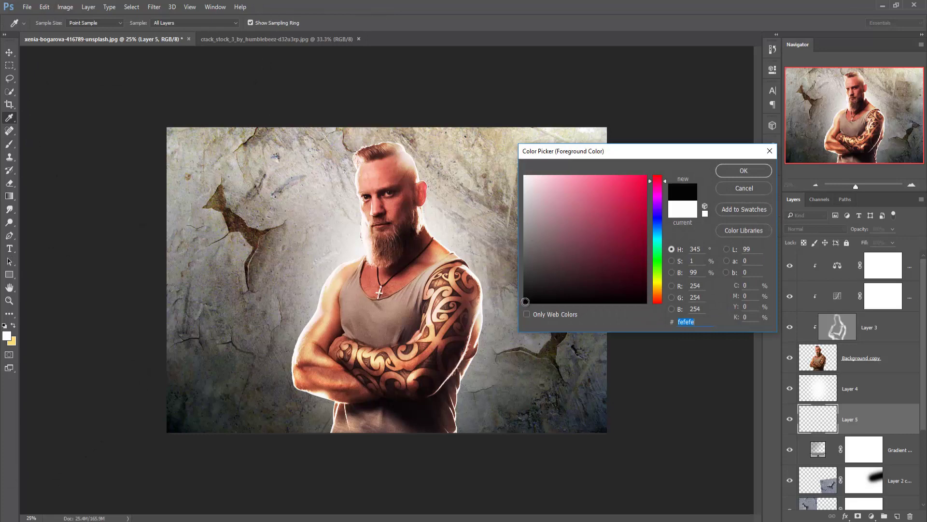
left_click(739, 171)
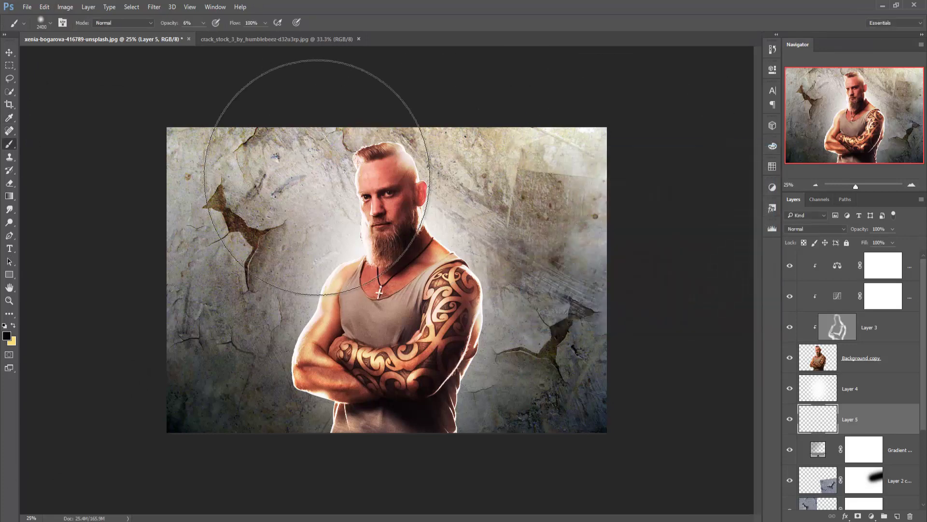
Darken the backdrop's edges and corners around the man with repeated strokes of a soft 1900 px black brush
key("bracketleft")
key("bracketleft")
key("bracketleft")
key("bracketleft")
key("bracketleft")
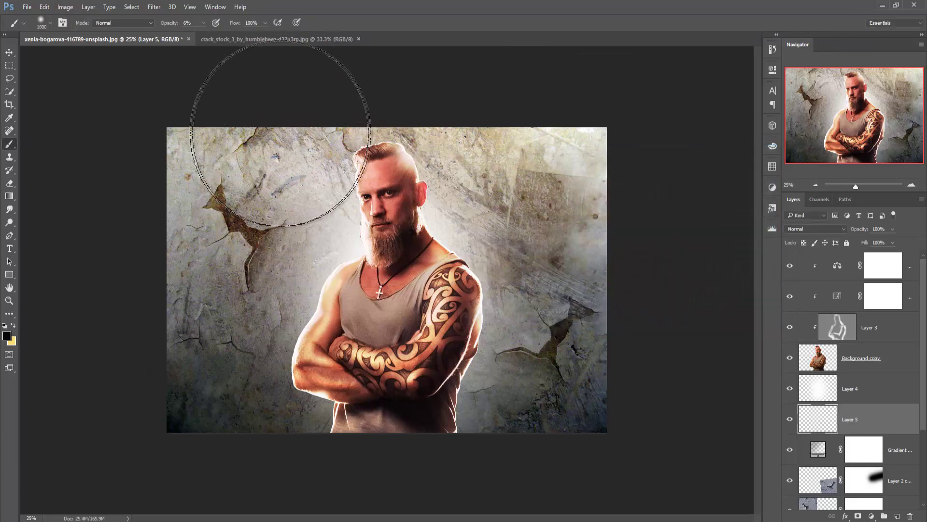
mouse_move(235, 140)
left_mouse_down()
mouse_move(187, 236)
mouse_move(158, 184)
mouse_move(126, 192)
mouse_move(201, 107)
mouse_move(175, 323)
mouse_move(182, 249)
mouse_move(202, 182)
mouse_move(212, 223)
mouse_move(198, 402)
mouse_move(191, 366)
mouse_move(312, 193)
mouse_move(269, 185)
mouse_move(339, 109)
mouse_move(379, 98)
mouse_move(248, 230)
mouse_move(264, 225)
mouse_move(277, 316)
mouse_move(305, 211)
mouse_move(318, 303)
mouse_move(283, 389)
mouse_move(296, 393)
mouse_move(292, 413)
mouse_move(325, 434)
mouse_move(498, 122)
mouse_move(442, 105)
mouse_move(395, 137)
mouse_move(427, 158)
mouse_move(399, 79)
mouse_move(536, 119)
mouse_move(503, 99)
mouse_move(538, 147)
mouse_move(570, 239)
mouse_move(582, 233)
mouse_move(590, 115)
mouse_move(589, 154)
mouse_move(598, 136)
mouse_move(609, 164)
mouse_move(589, 244)
mouse_move(596, 124)
mouse_move(602, 158)
mouse_move(591, 382)
mouse_move(592, 353)
mouse_move(601, 335)
mouse_move(603, 342)
mouse_move(587, 394)
mouse_move(617, 136)
mouse_move(640, 89)
mouse_move(640, 60)
mouse_move(619, 100)
mouse_move(628, 132)
mouse_move(616, 132)
mouse_move(597, 204)
mouse_move(651, 422)
mouse_move(634, 367)
mouse_move(635, 396)
mouse_move(661, 366)
mouse_move(565, 136)
mouse_move(376, 75)
mouse_move(234, 77)
mouse_move(172, 242)
mouse_move(141, 216)
mouse_move(124, 352)
mouse_move(150, 227)
left_mouse_up()
mouse_move(138, 300)
left_mouse_down()
mouse_move(114, 404)
mouse_move(128, 472)
mouse_move(207, 451)
mouse_move(460, 488)
mouse_move(614, 473)
mouse_move(573, 275)
mouse_move(577, 77)
mouse_move(592, 131)
mouse_move(604, 271)
mouse_move(635, 257)
mouse_move(618, 356)
mouse_move(621, 201)
mouse_move(502, 99)
mouse_move(490, 128)
mouse_move(420, 68)
mouse_move(497, 135)
mouse_move(517, 114)
mouse_move(352, 83)
mouse_move(309, 140)
mouse_move(87, 207)
mouse_move(116, 256)
left_mouse_up()
mouse_move(101, 311)
left_mouse_down()
mouse_move(134, 332)
mouse_move(158, 421)
mouse_move(68, 208)
left_mouse_up()
left_click(8, 56)
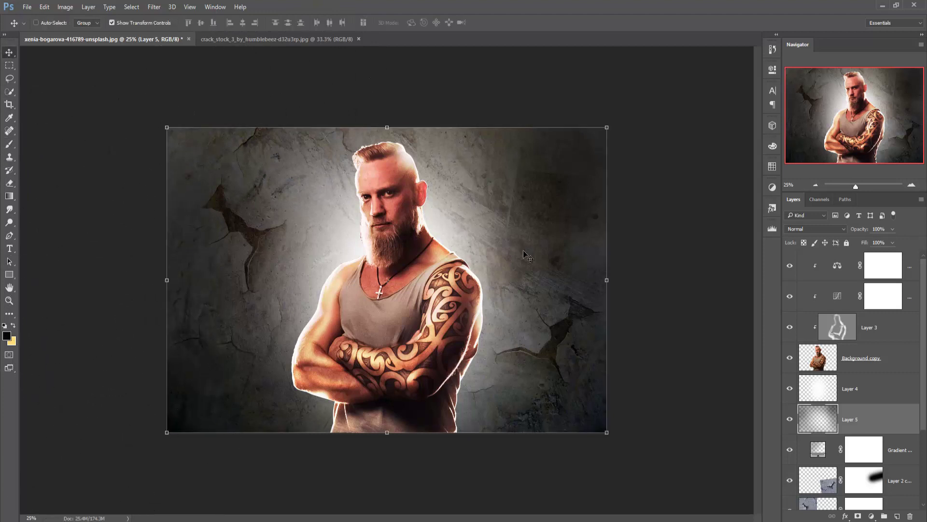
Open the man's cutout layer in the Camera Raw Filter and raise its sharpening amount to about 69
left_click(910, 268)
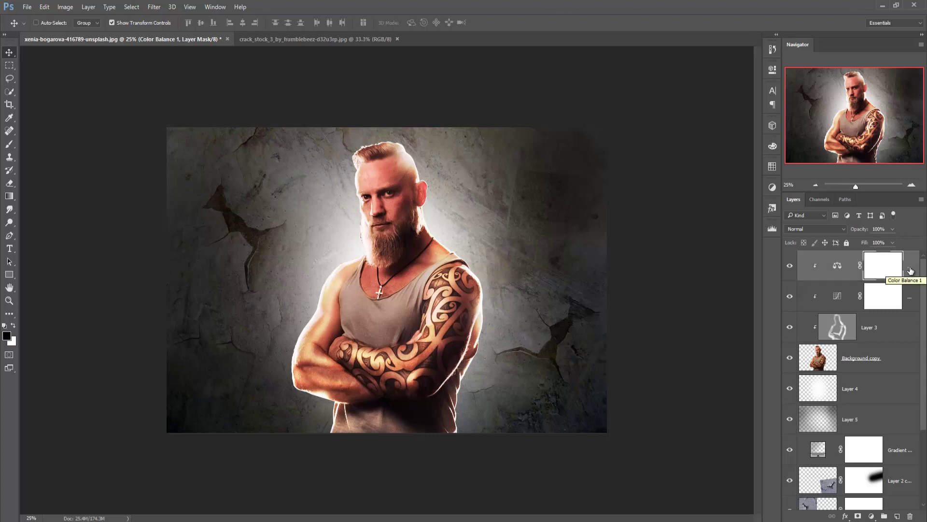
left_click(817, 355)
left_click(154, 8)
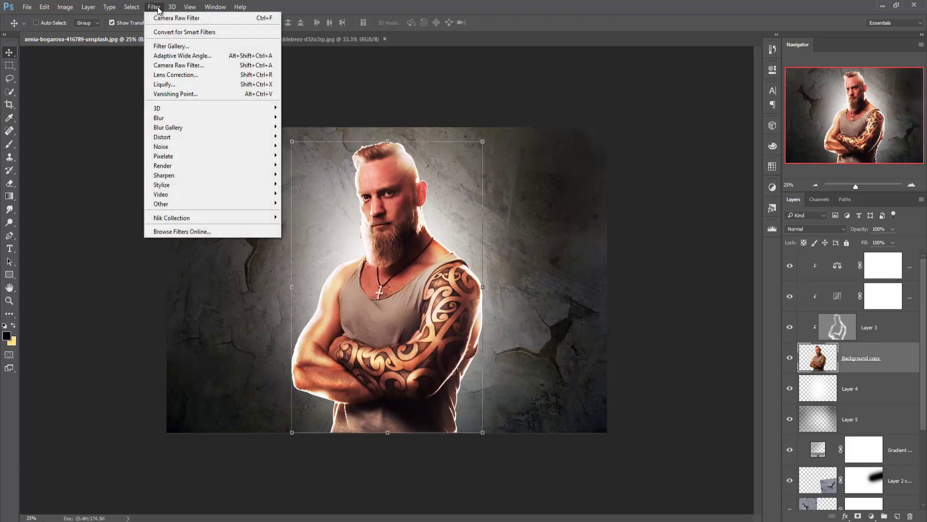
left_click(178, 65)
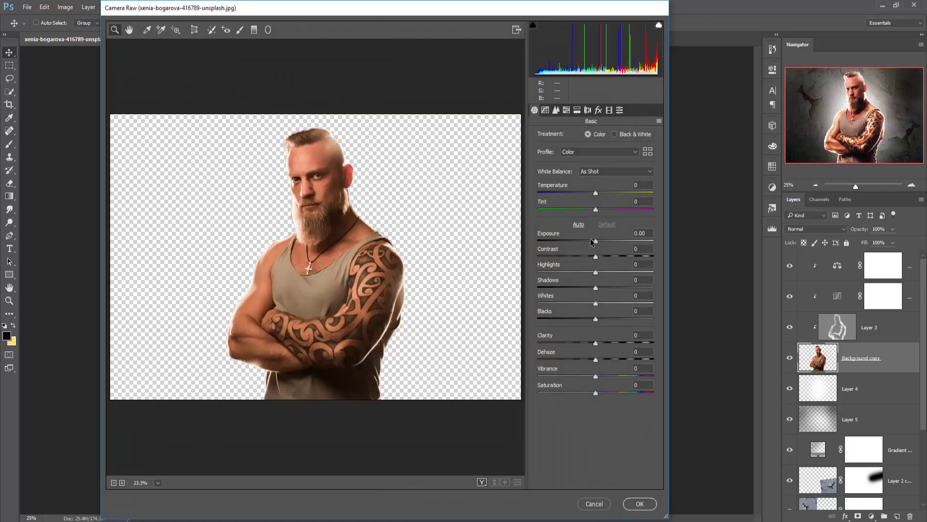
left_click(556, 112)
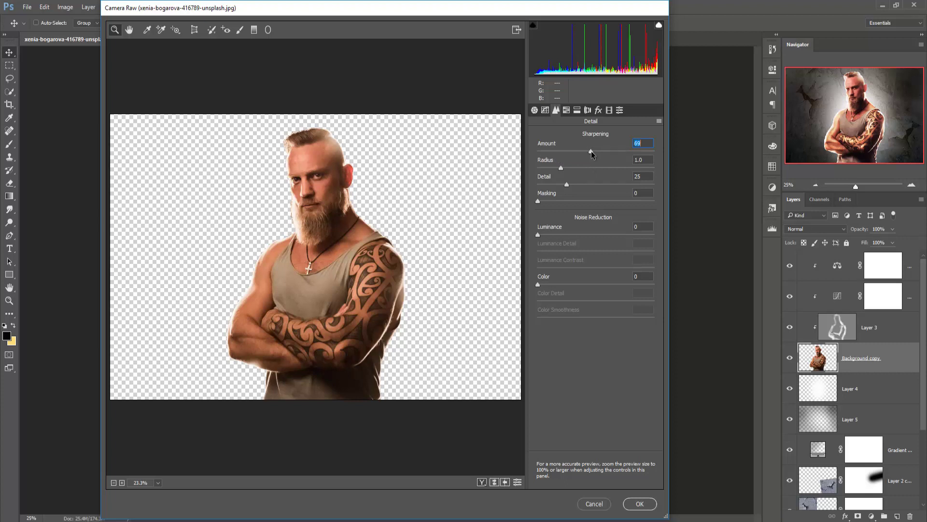
Set the cutout's Clarity to +11 and Temperature to -7, and apply the Camera Raw Filter
left_click(535, 111)
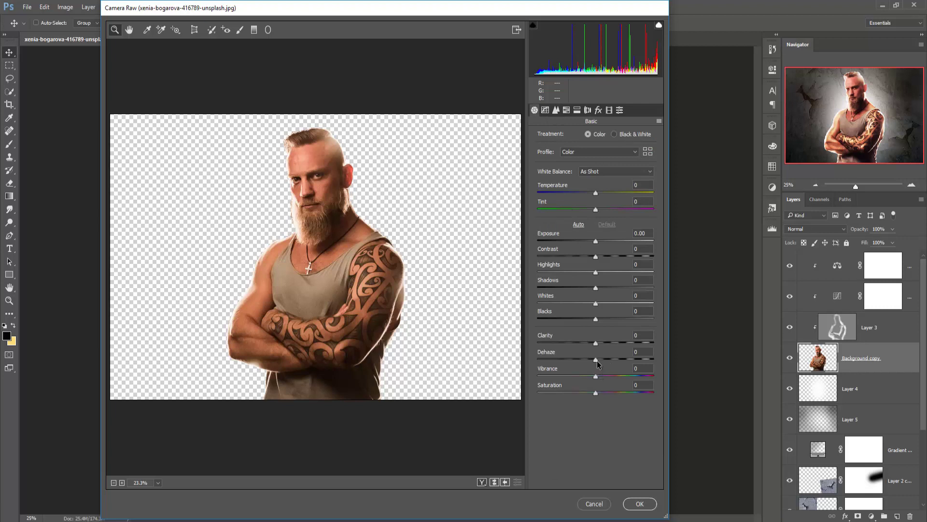
left_click_drag(595, 342, 601, 341)
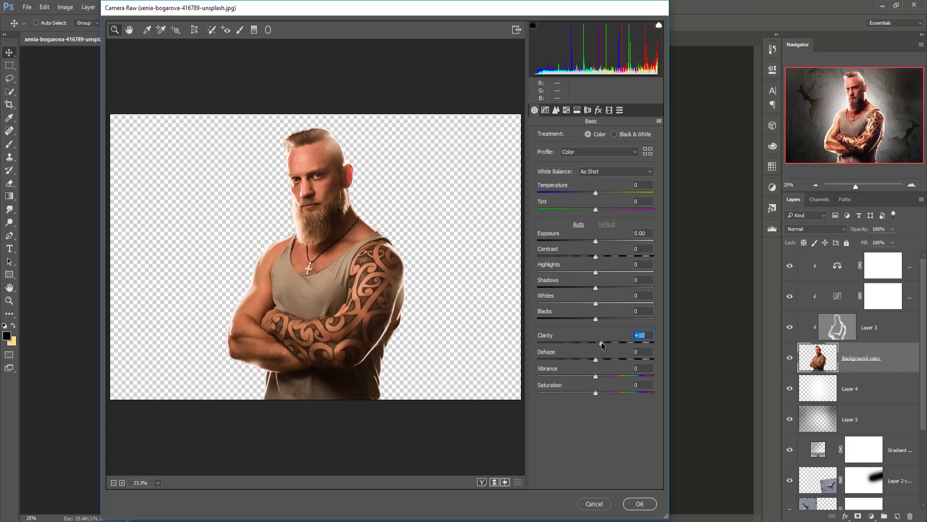
left_click_drag(595, 192, 593, 194)
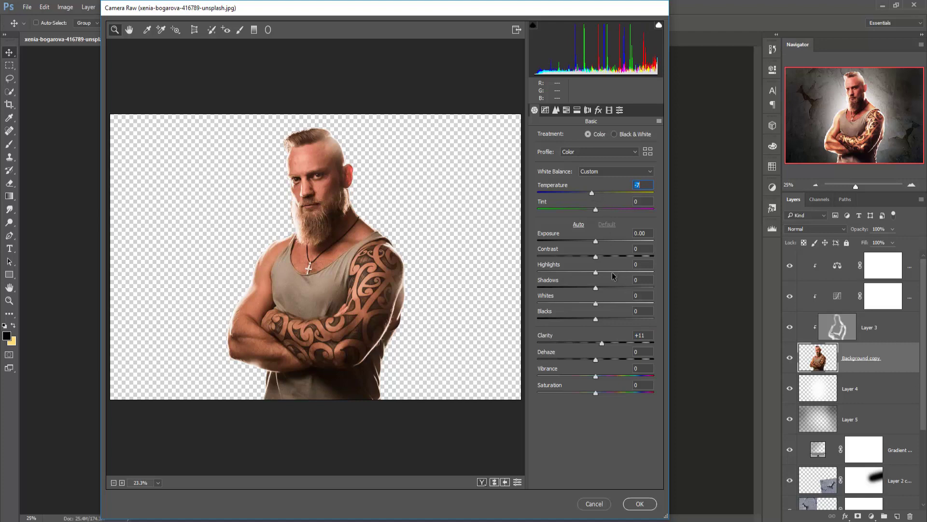
left_click(633, 506)
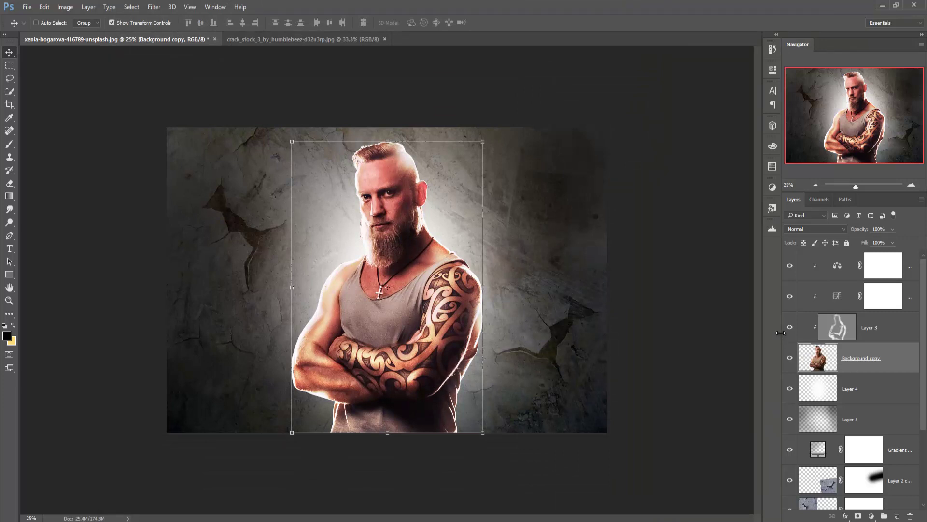
Stamp all visible layers into a merged layer at the top of the stack and duplicate it
left_click(910, 260)
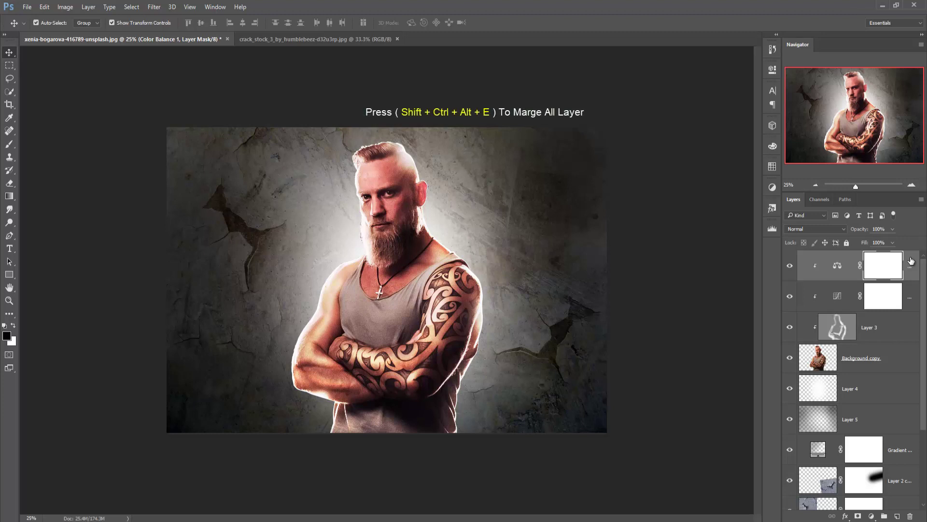
key("ctrl+shift+alt+e")
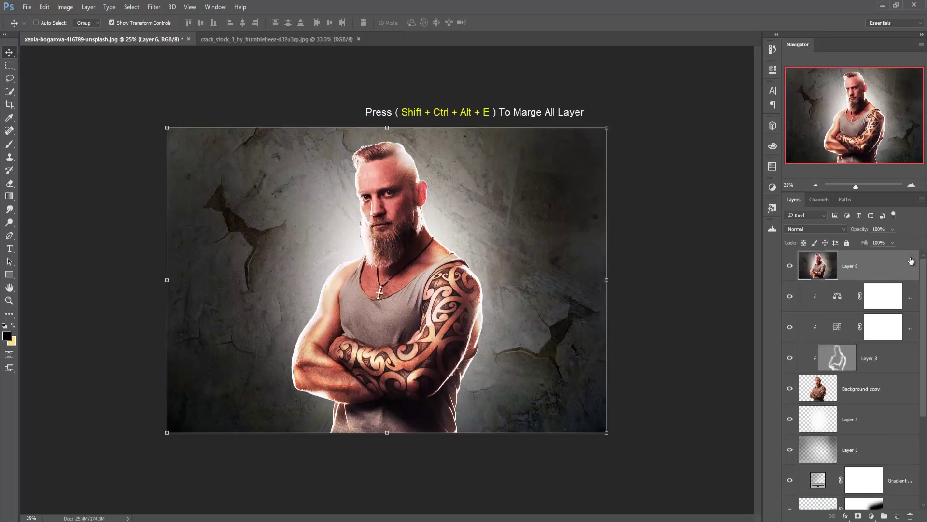
right_click(905, 265)
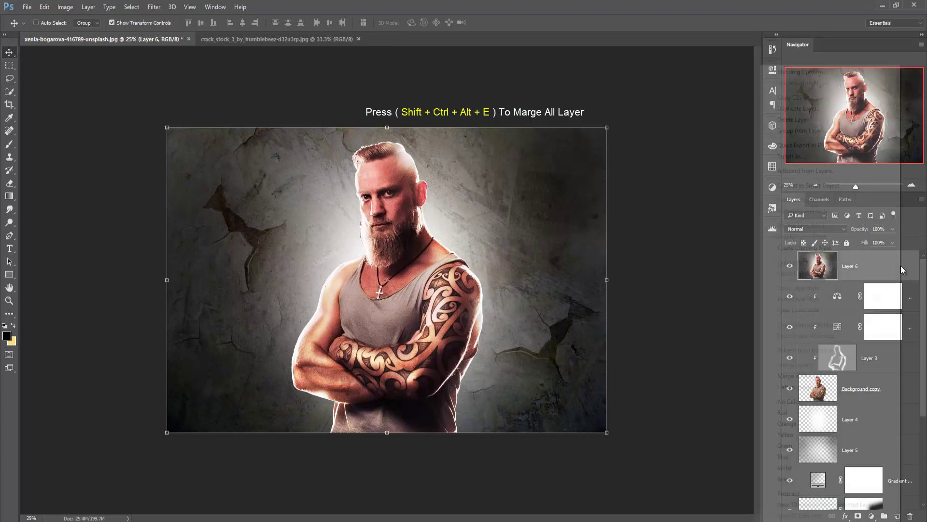
left_click(802, 109)
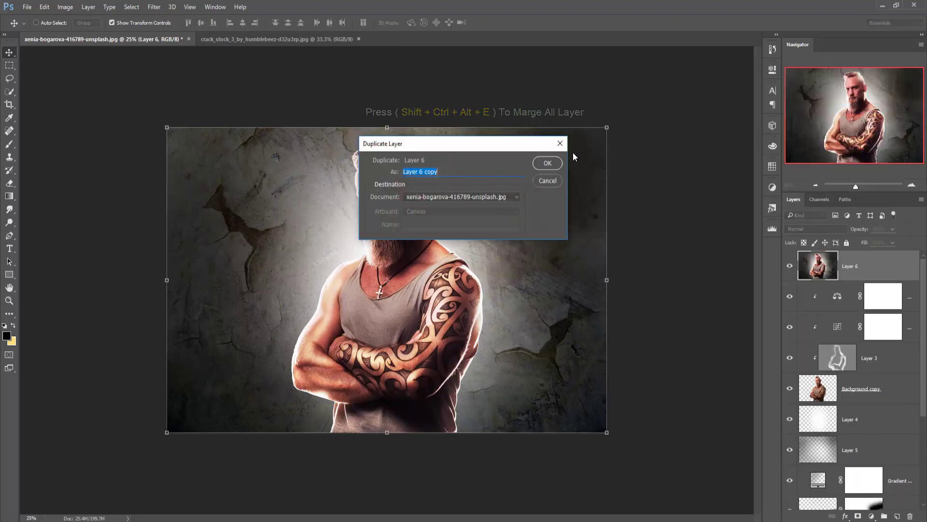
left_click(546, 163)
Open the duplicated merged layer in the Camera Raw Filter and split-tone its highlights with hue 54 and saturation 27
left_click(154, 6)
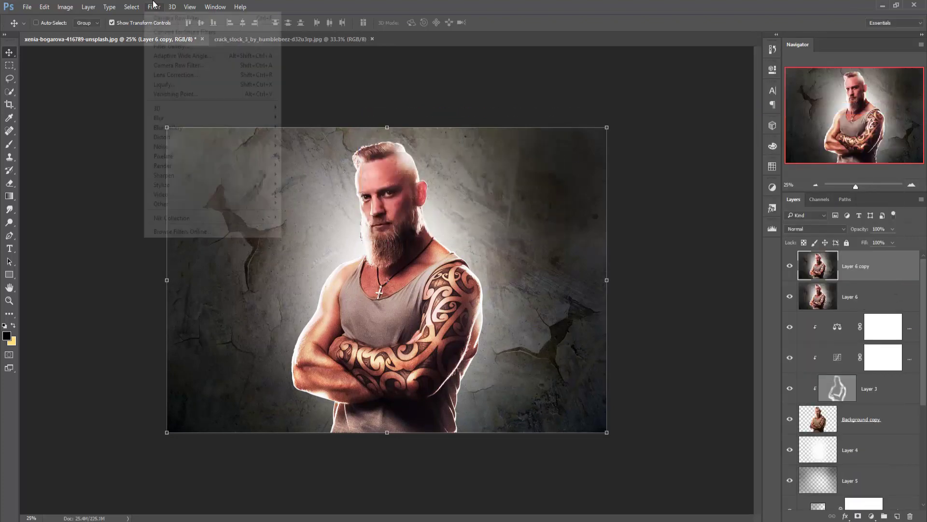
left_click(213, 67)
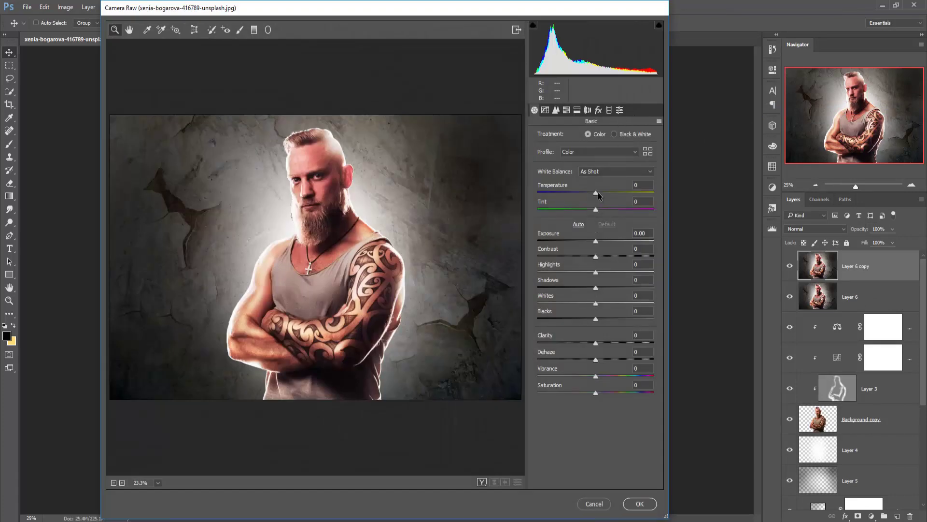
left_click(599, 110)
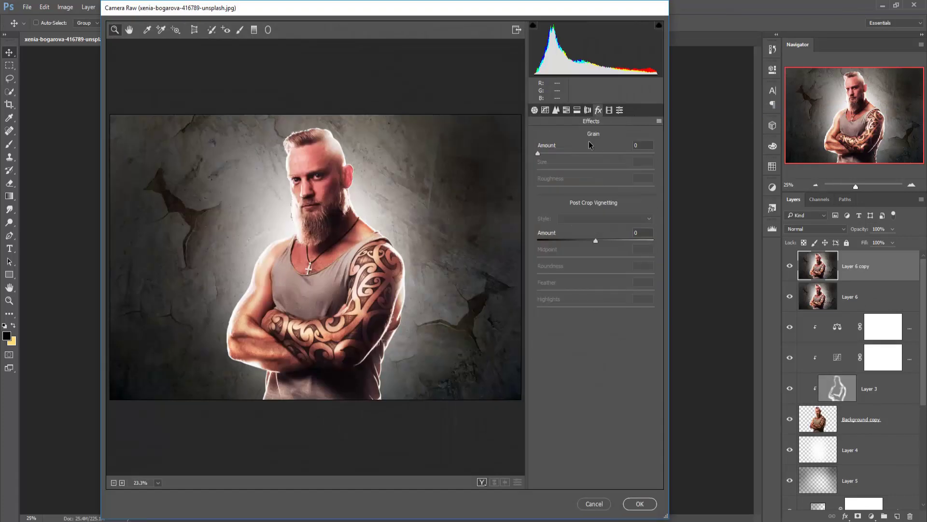
left_click(577, 109)
left_click(588, 110)
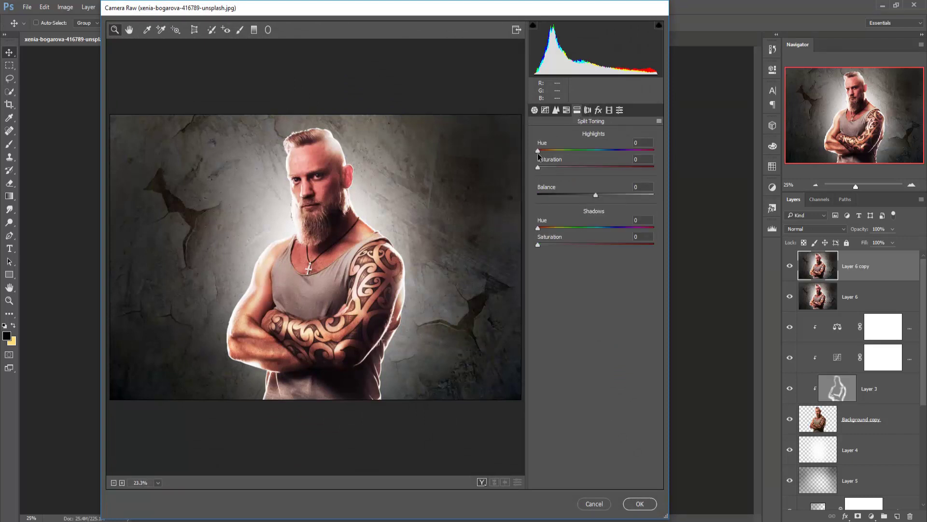
left_click_drag(538, 151, 569, 169)
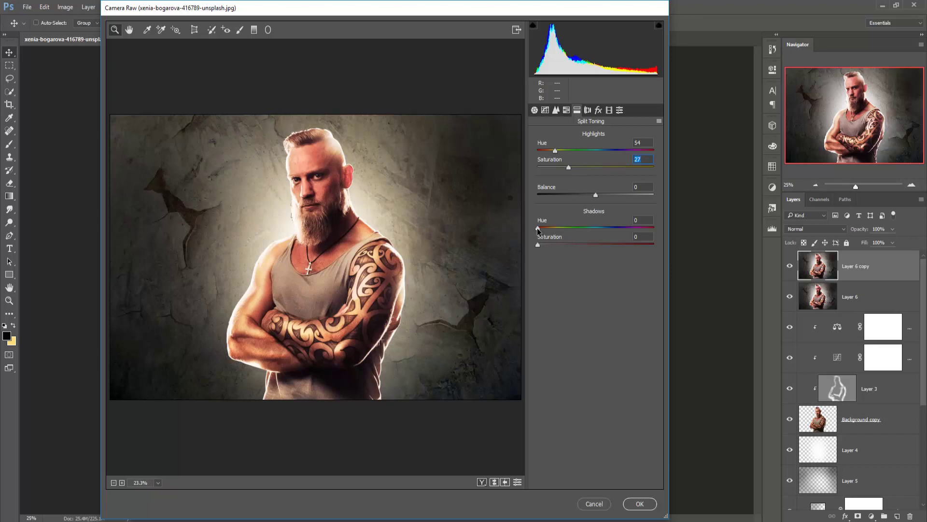
Split-tone the shadows with hue 219 and saturation 25, and raise the highlights' saturation slightly
left_click_drag(538, 229, 607, 235)
left_click_drag(538, 244, 609, 229)
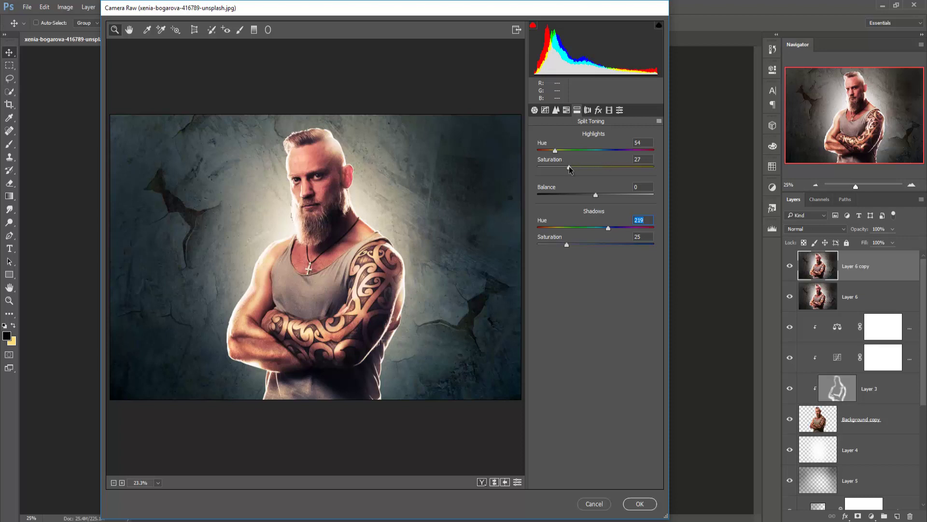
left_click_drag(569, 166, 576, 167)
Set the sharpening amount to about 36 and Dehaze to +13, and apply the Camera Raw Filter
left_click(556, 109)
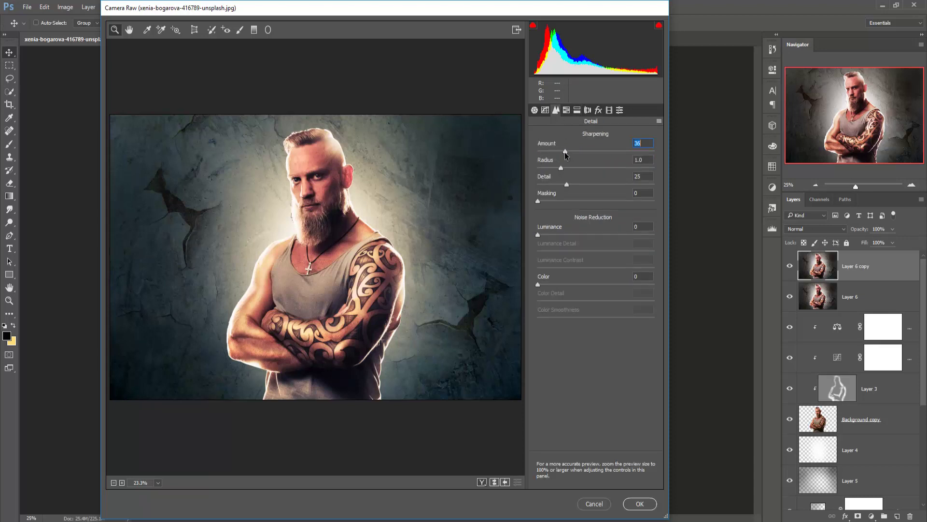
left_click(534, 110)
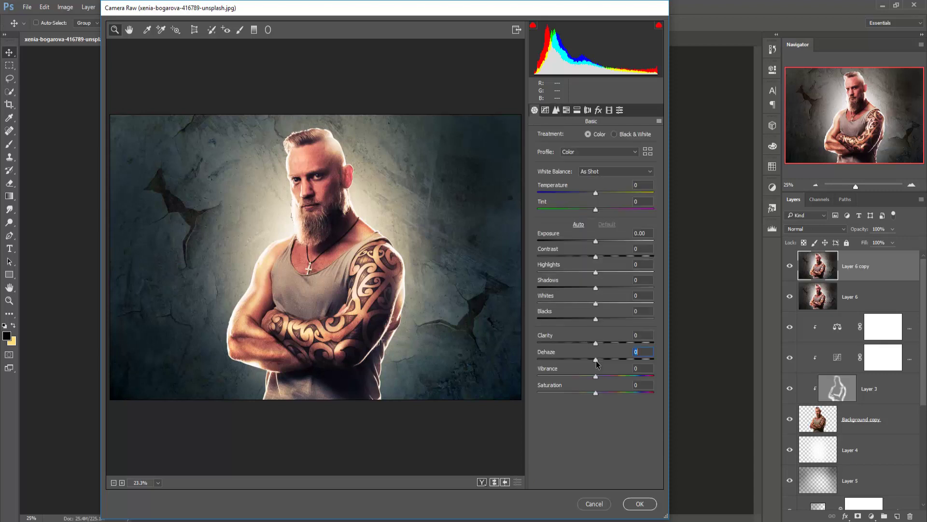
left_click_drag(596, 360, 601, 361)
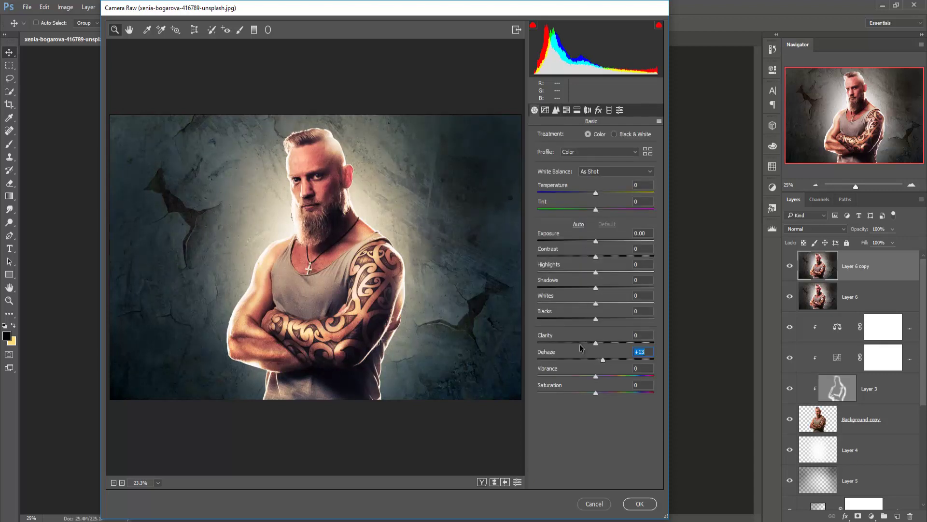
left_click(638, 503)
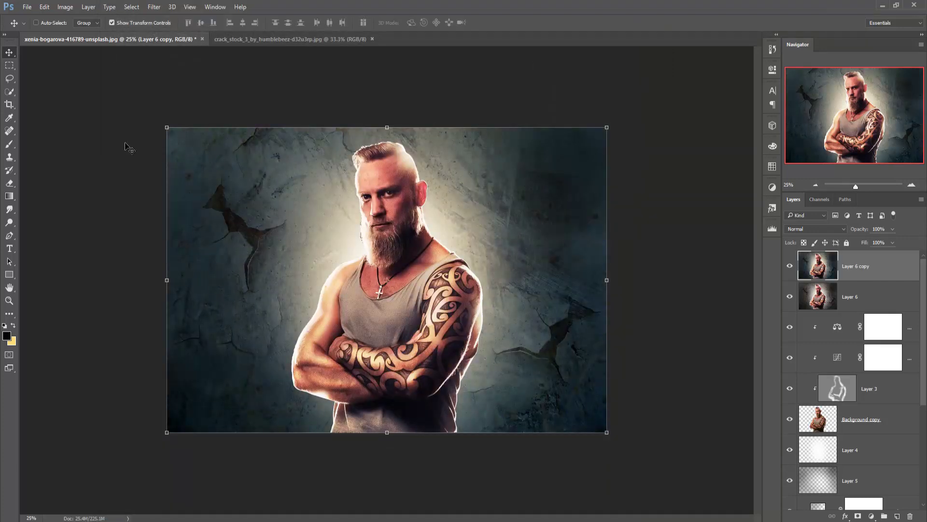
Duplicate the split-toned merged layer
right_click(894, 265)
left_click(792, 108)
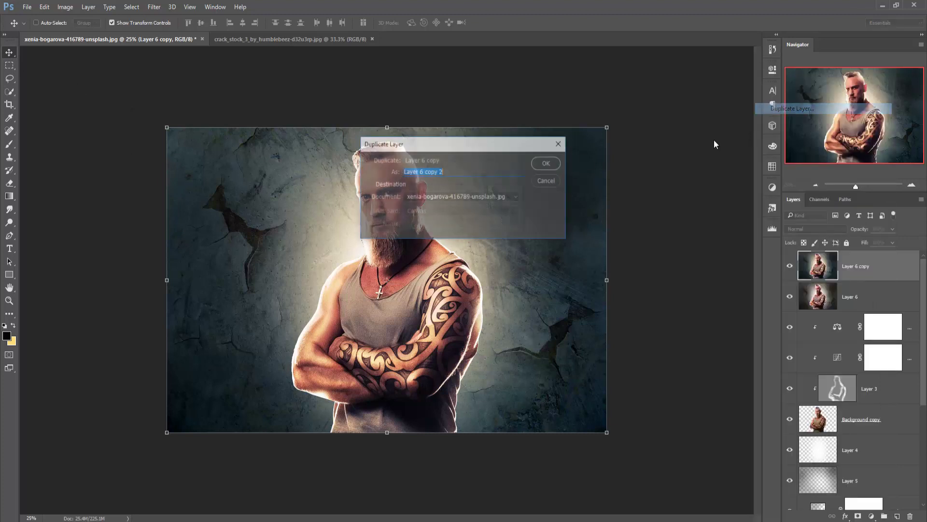
left_click(549, 159)
Apply Color Efex Pro 4 Cross Processing with method B02 at about 34% strength, raising the Shadows and Highlights sliders slightly
left_click(154, 7)
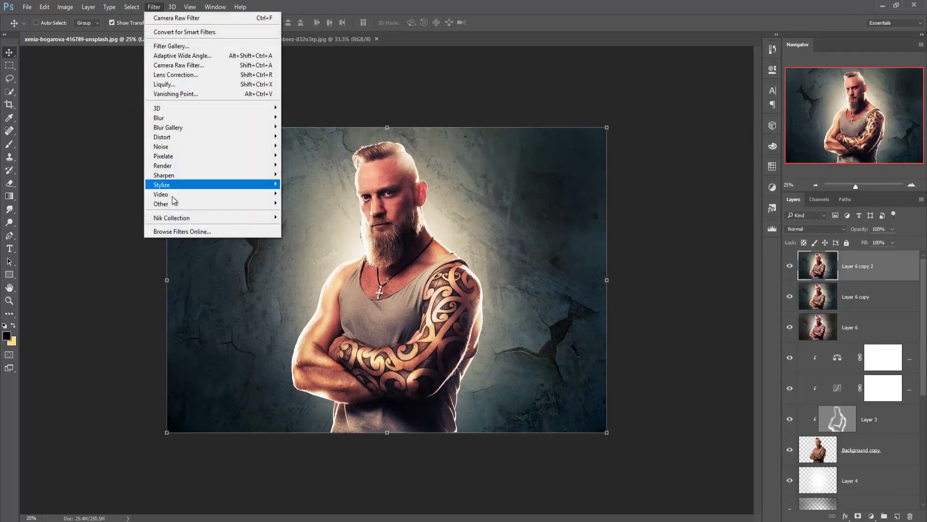
mouse_move(177, 218)
left_click(310, 220)
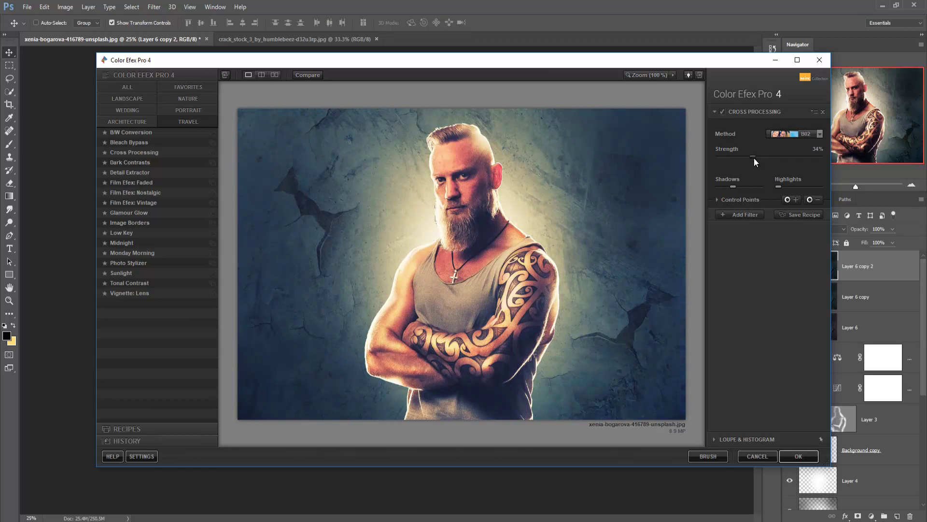
left_click_drag(733, 186, 738, 186)
left_click_drag(779, 186, 787, 186)
left_click(792, 457)
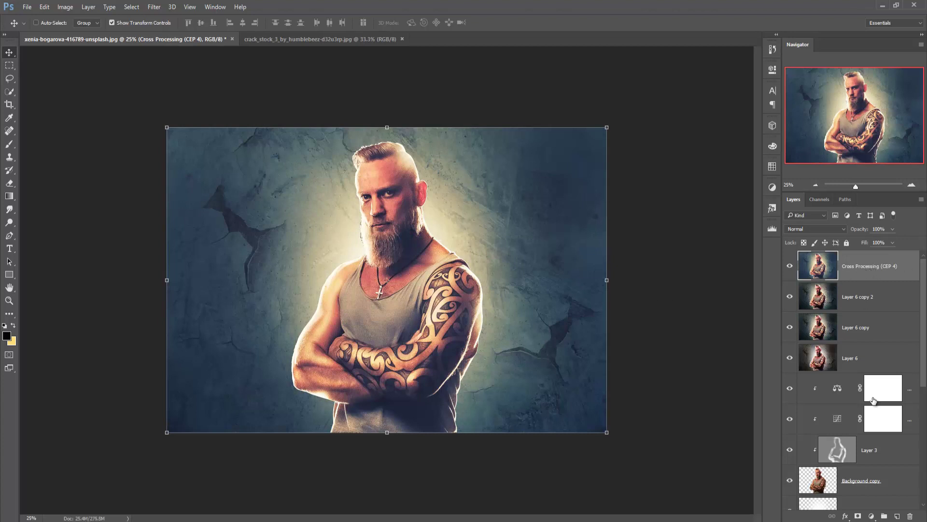
Add a layer mask to the Cross Processing layer and paint over the man with a soft black brush at 27% opacity
left_click(858, 517)
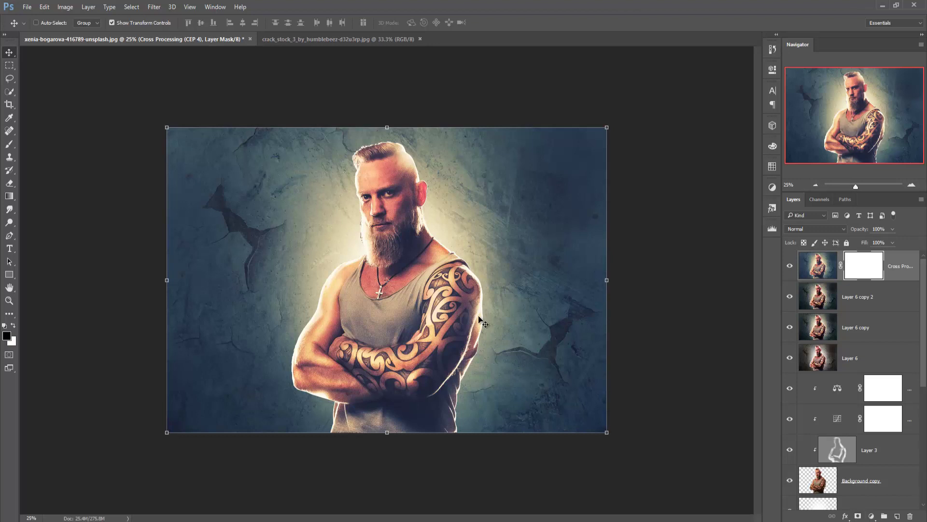
left_click(9, 144)
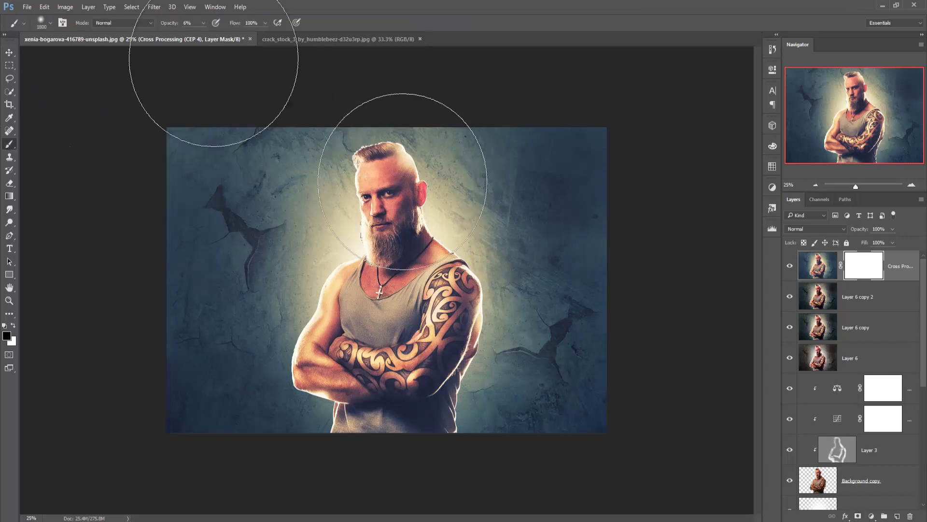
left_click(203, 23)
left_click_drag(201, 35, 213, 42)
mouse_move(419, 175)
left_mouse_down()
mouse_move(395, 245)
mouse_move(385, 311)
mouse_move(414, 163)
mouse_move(375, 280)
left_mouse_up()
mouse_move(316, 175)
left_mouse_down()
mouse_move(351, 369)
mouse_move(422, 349)
left_mouse_up()
left_click_drag(457, 153, 435, 336)
mouse_move(454, 177)
left_mouse_down()
mouse_move(447, 253)
mouse_move(454, 397)
mouse_move(438, 373)
mouse_move(442, 410)
mouse_move(425, 381)
mouse_move(359, 439)
mouse_move(365, 403)
mouse_move(352, 406)
mouse_move(356, 413)
mouse_move(414, 372)
mouse_move(399, 384)
mouse_move(381, 192)
mouse_move(361, 337)
mouse_move(353, 199)
mouse_move(334, 394)
mouse_move(413, 203)
mouse_move(443, 351)
left_mouse_up()
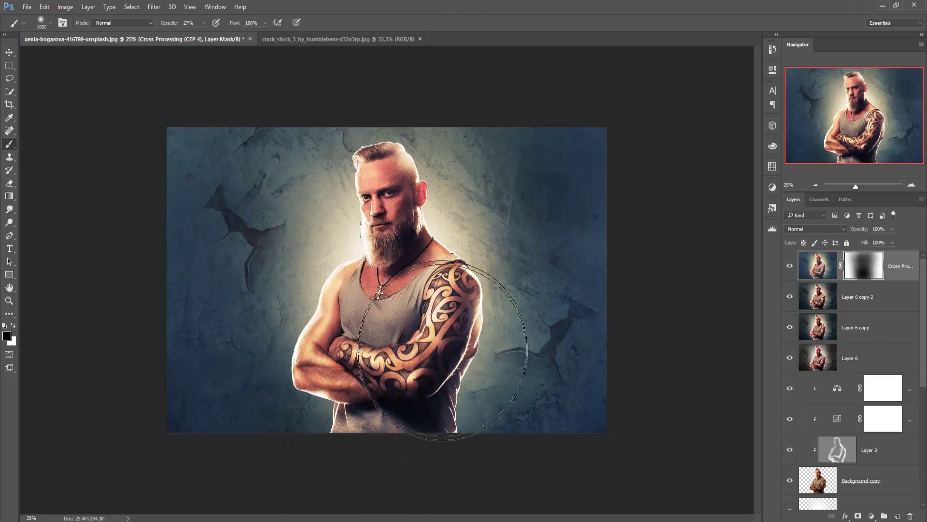
left_click(8, 52)
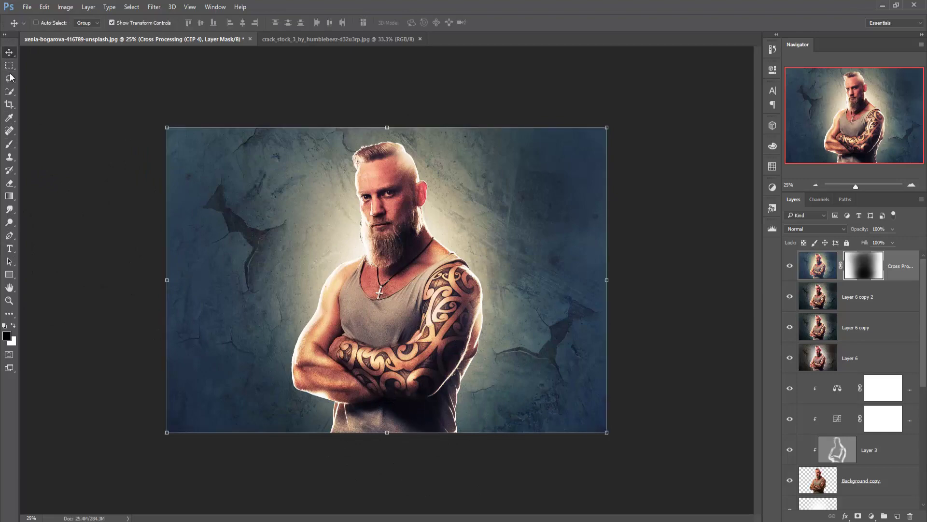
Duplicate the masked Cross Processing layer, keeping the default name
right_click(907, 279)
left_click(803, 108)
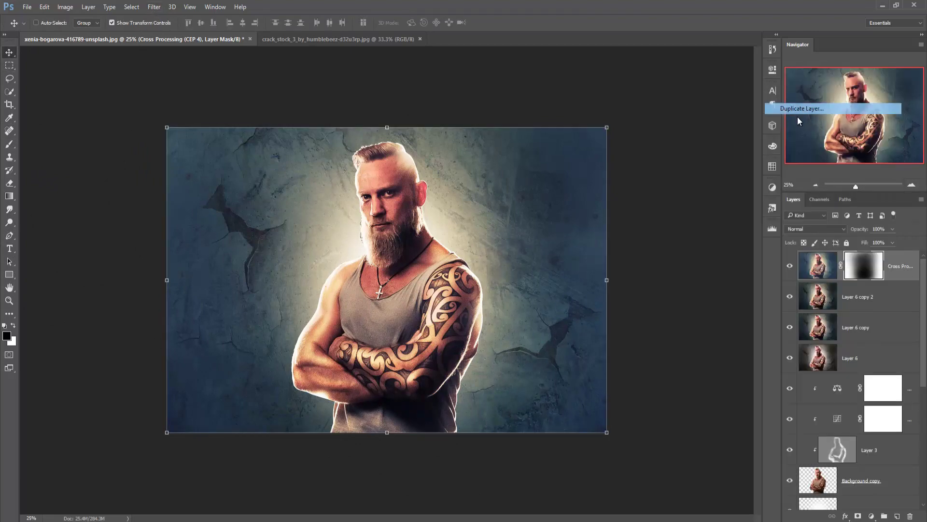
key("Return")
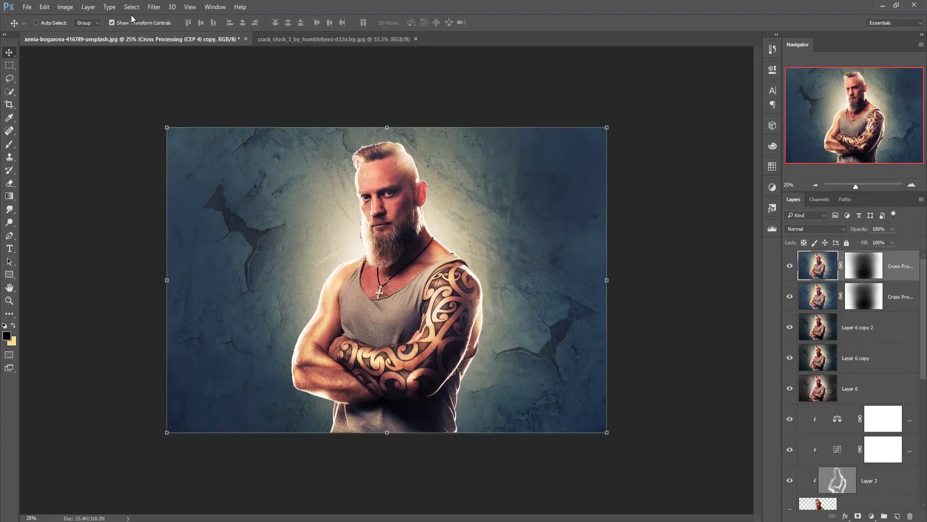
Apply the Camera Raw Filter to the duplicate with a post-crop vignetting amount of -25
left_click(154, 7)
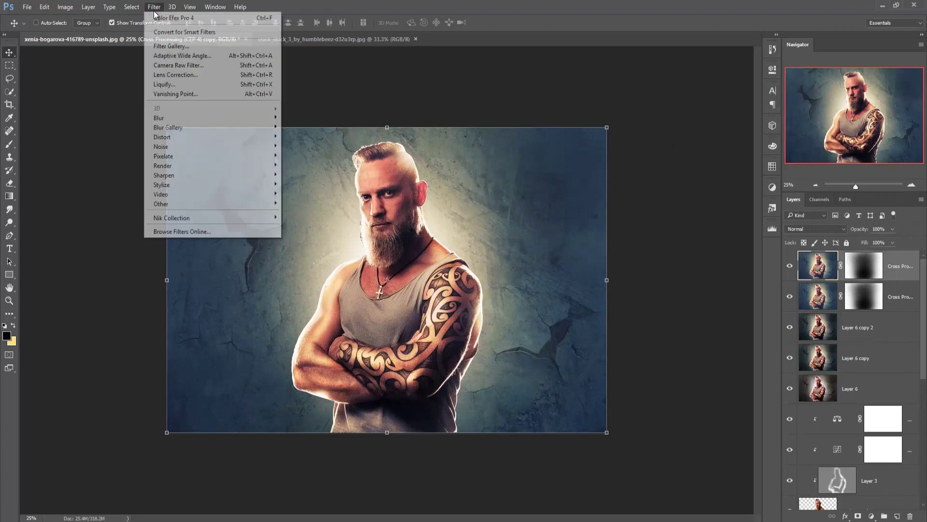
left_click(190, 67)
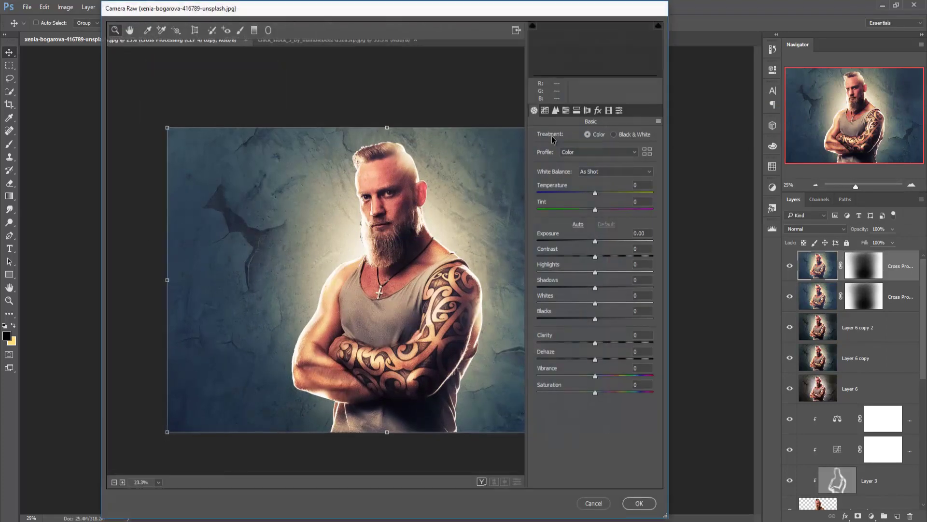
left_click(598, 111)
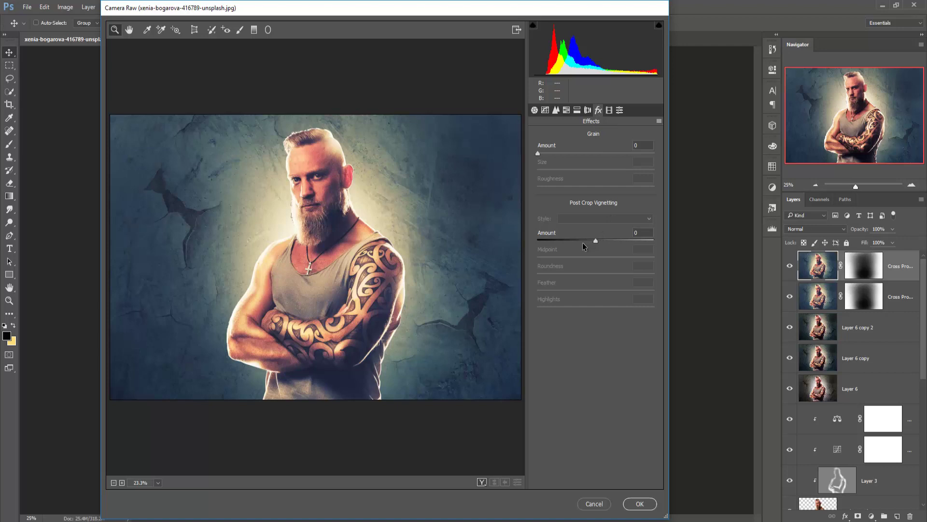
left_click_drag(595, 240, 581, 241)
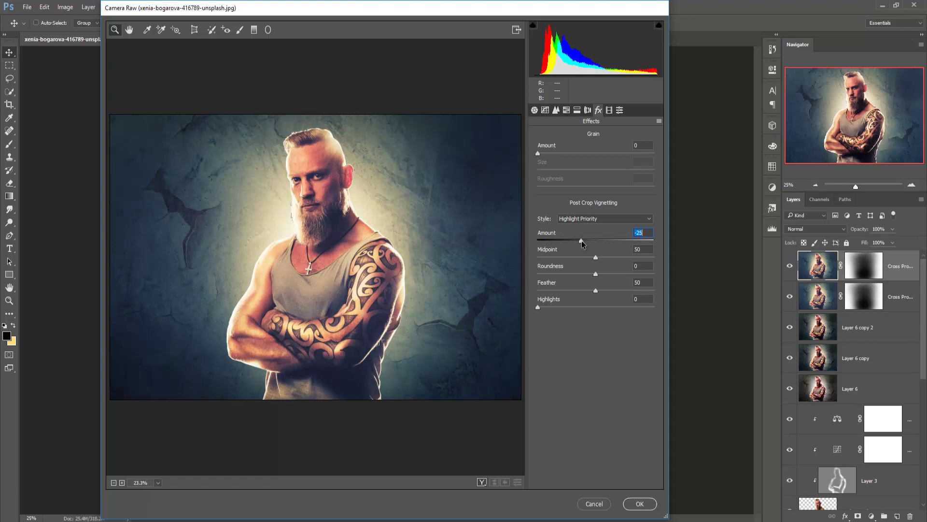
left_click(636, 506)
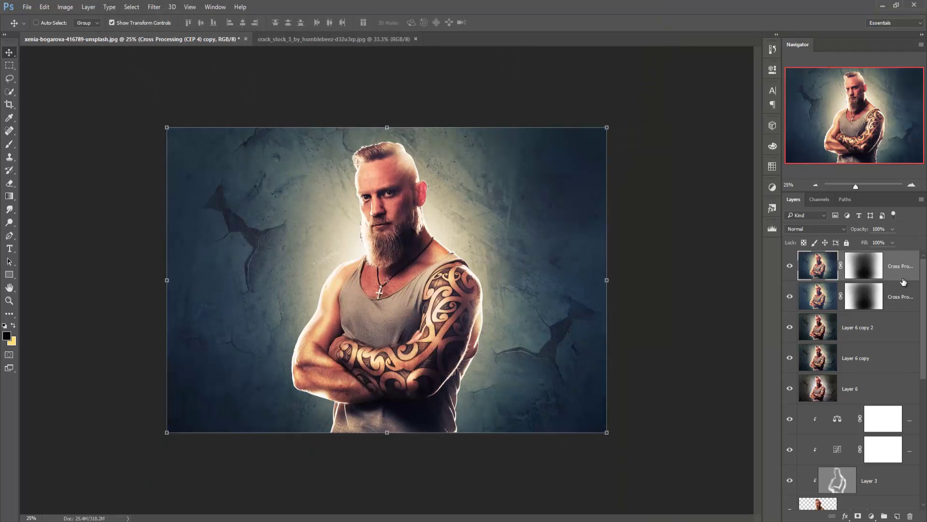
Add a linear gradient fill layer using the Neutral Density 30 preset at a 90° angle
left_click(872, 517)
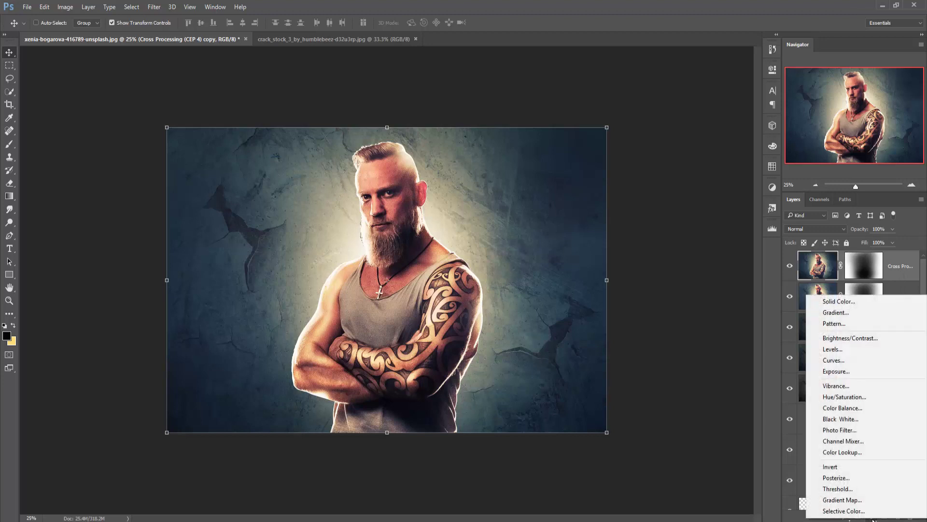
left_click(861, 314)
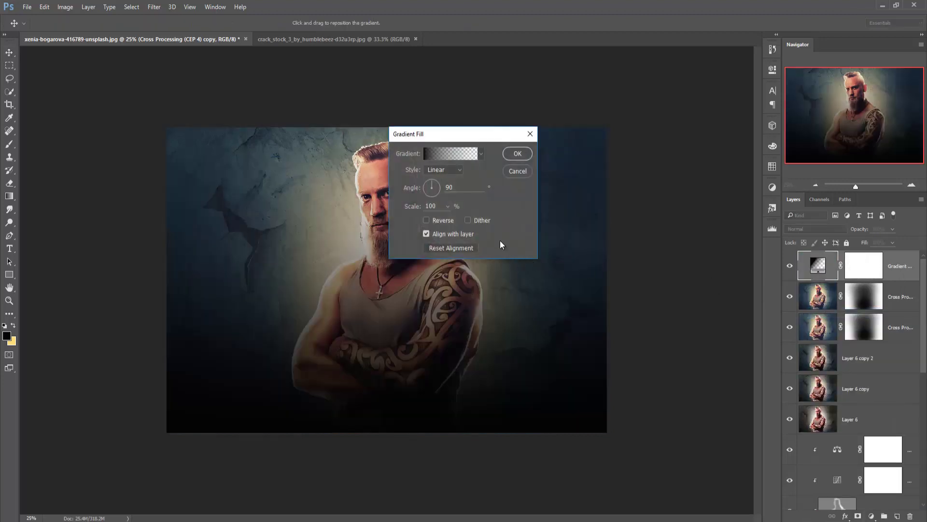
left_click(449, 152)
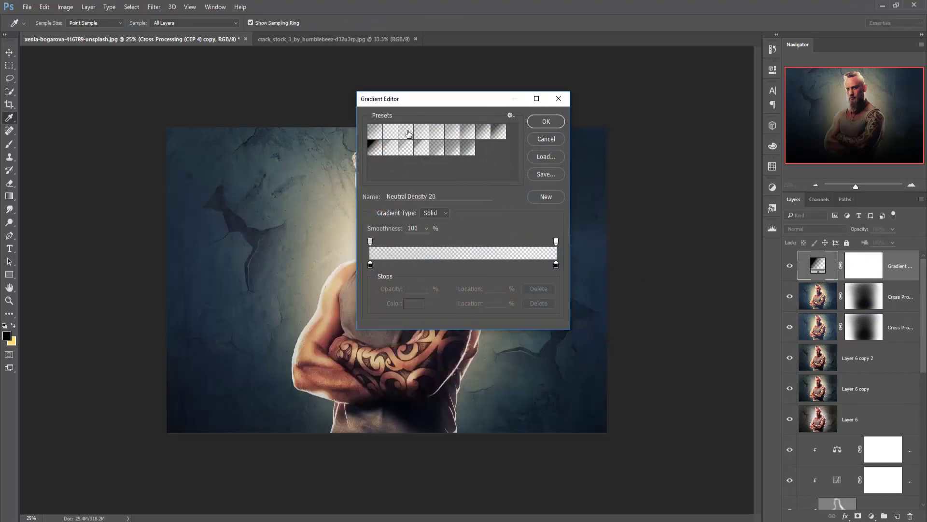
left_click(409, 134)
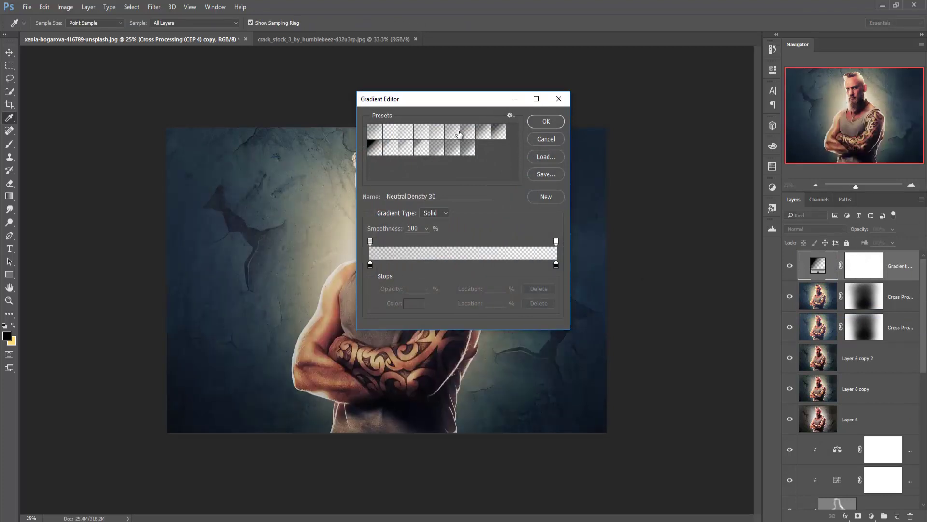
left_click(546, 123)
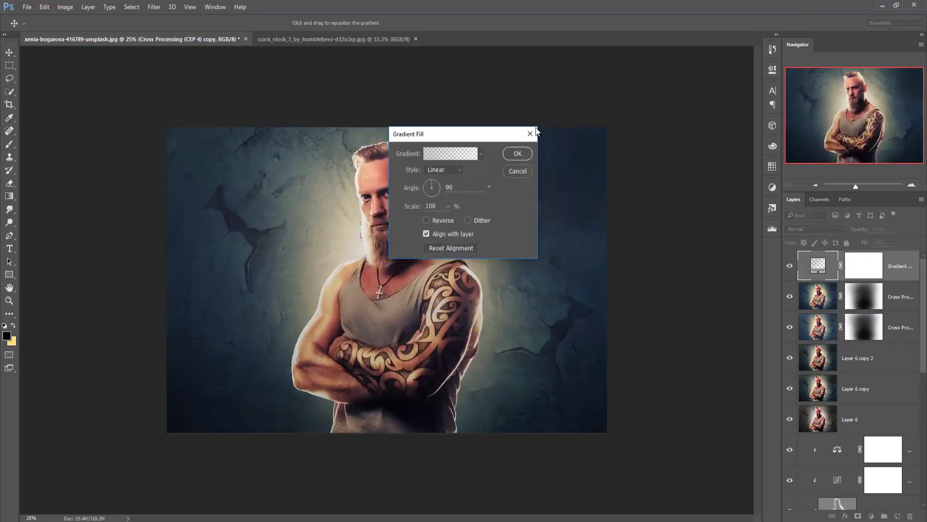
left_click(517, 153)
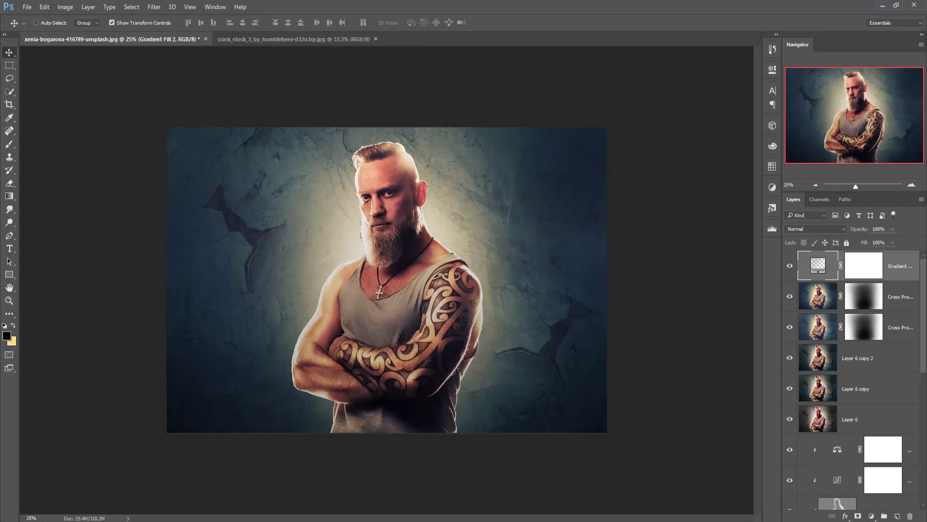
Add a Photo Filter adjustment with Warming Filter (85) at 25% density, and stamp all visible layers into a new top layer
left_click(871, 516)
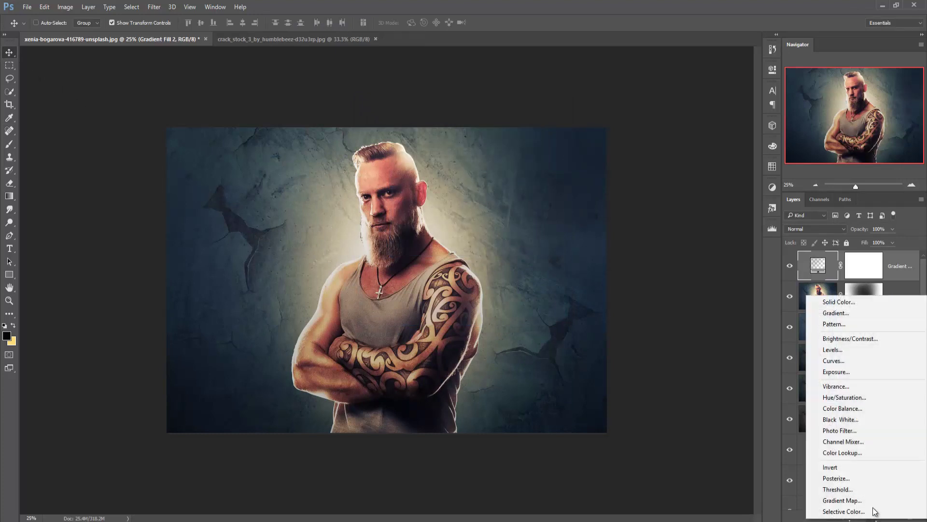
left_click(852, 431)
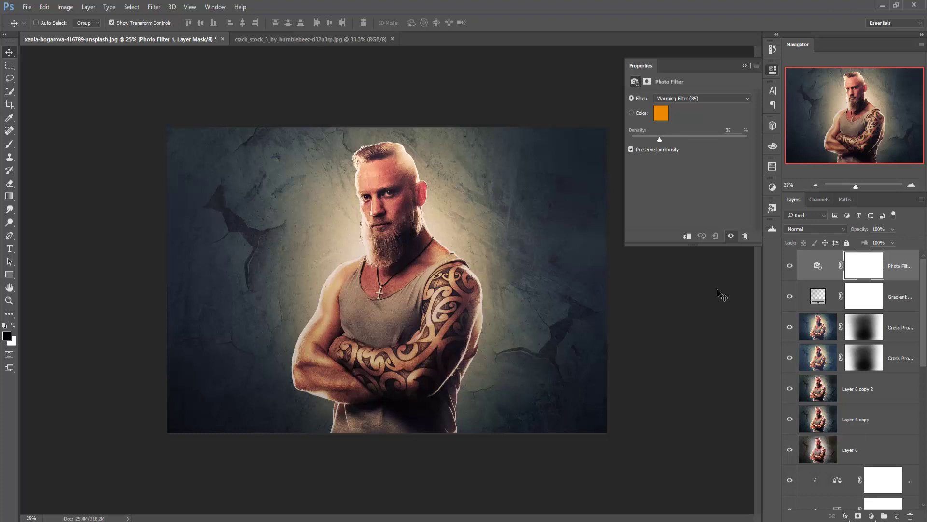
left_click(744, 66)
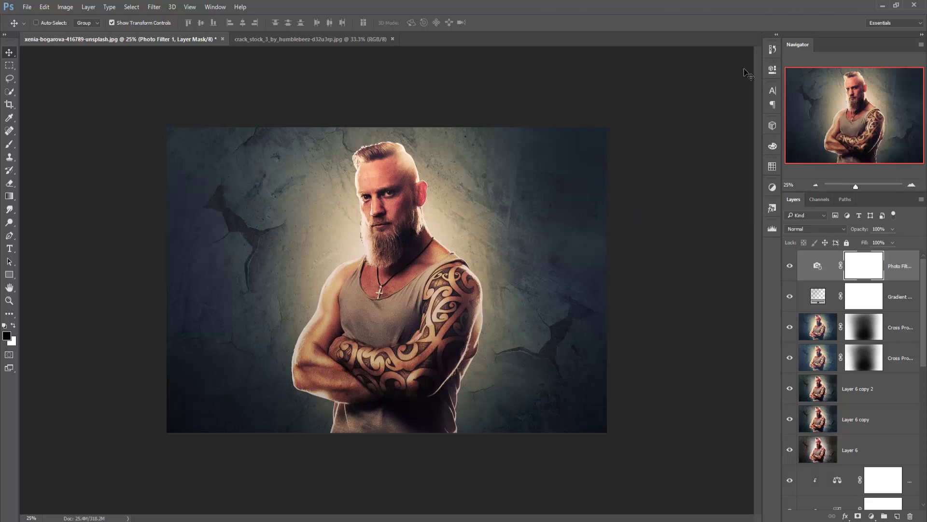
left_click(913, 266)
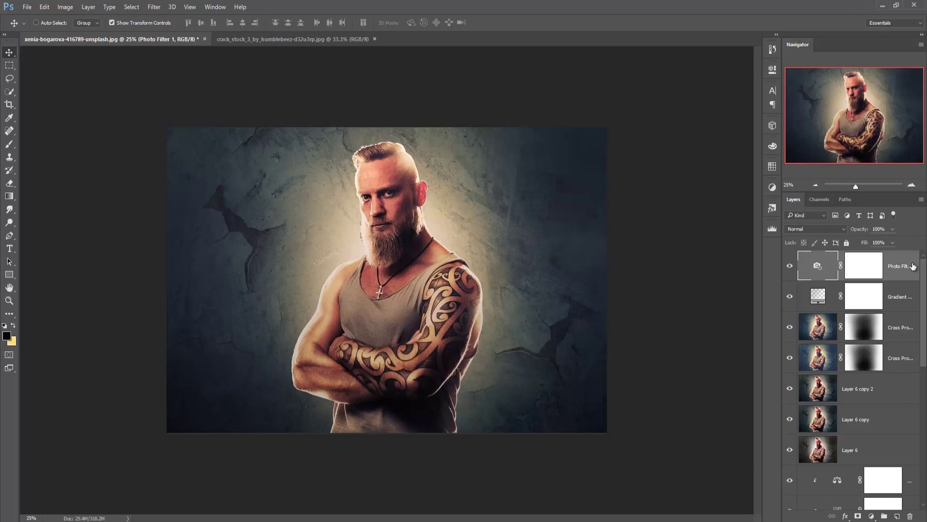
key("ctrl+shift+alt+e")
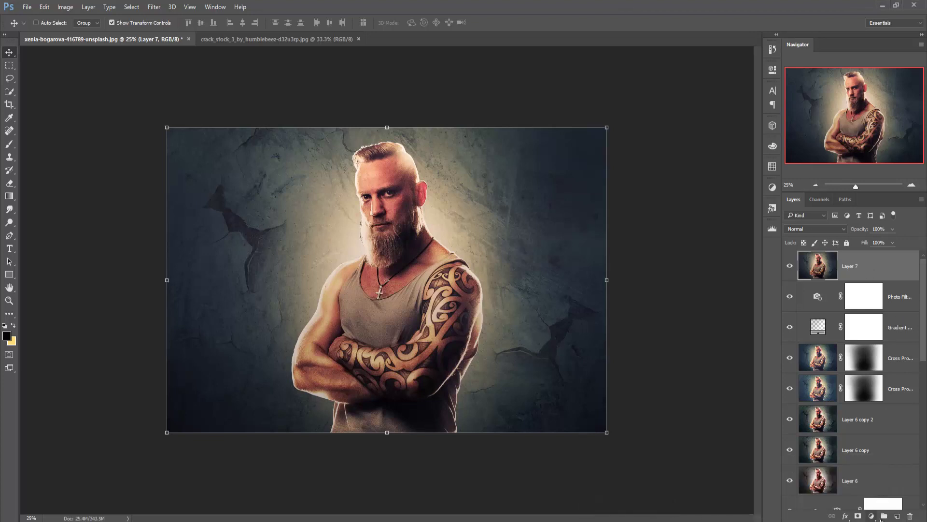
Create a new layer filled with 50% Gray at 100% opacity and set its blend mode to Overlay
left_click(896, 516)
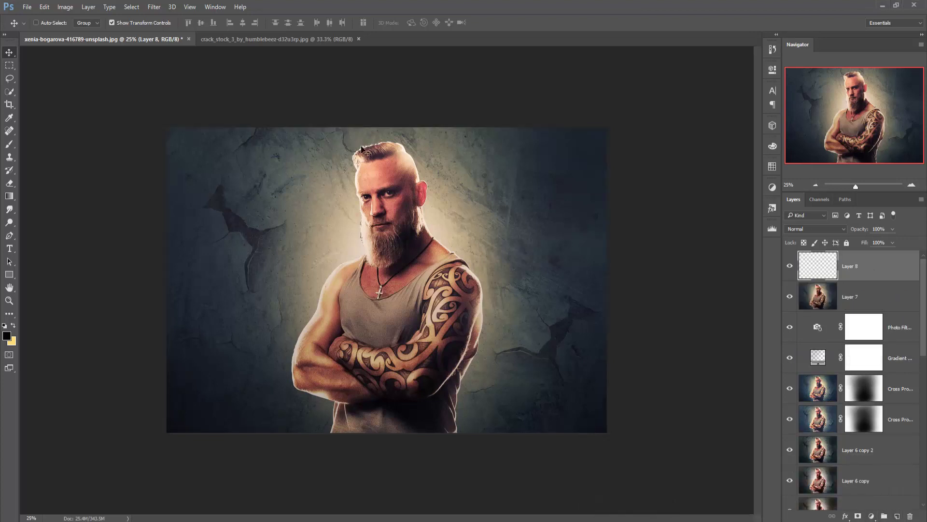
left_click(44, 7)
left_click(66, 149)
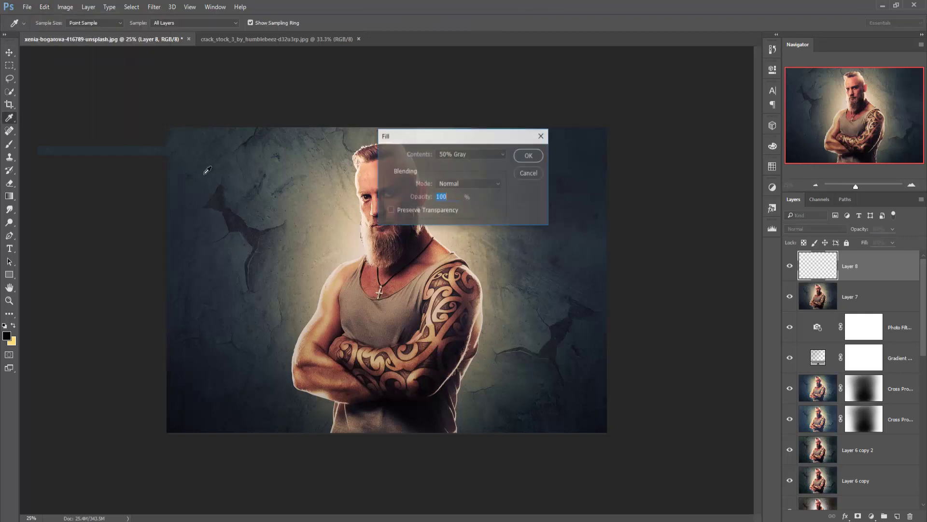
left_click(491, 155)
left_click(477, 202)
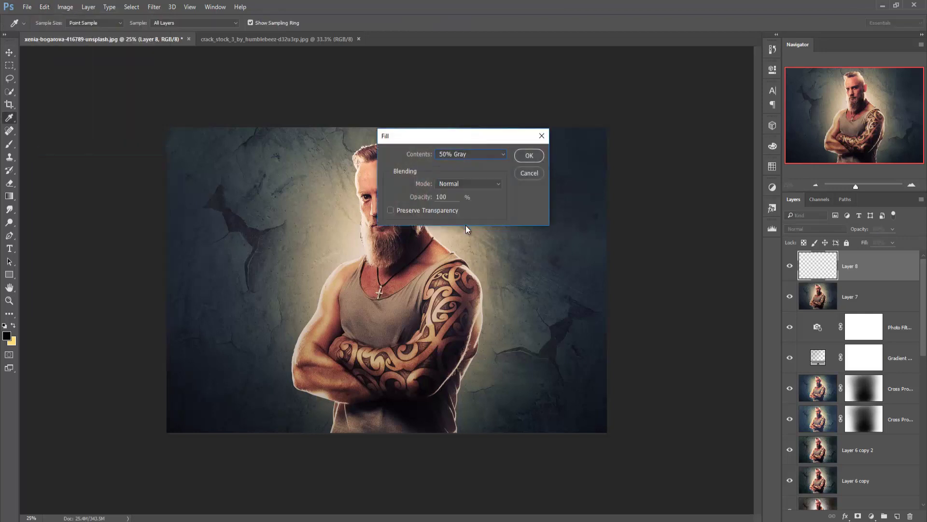
left_click(529, 155)
key("v")
left_click(813, 230)
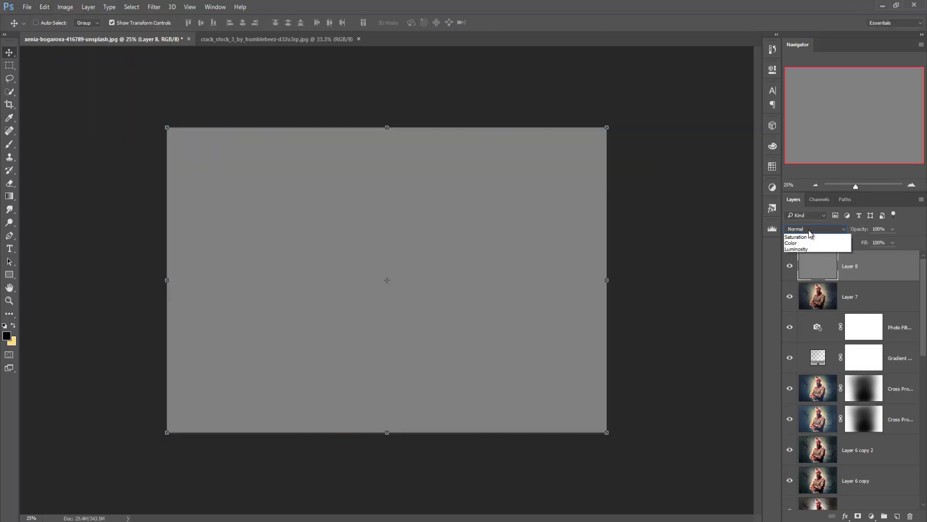
left_click(794, 328)
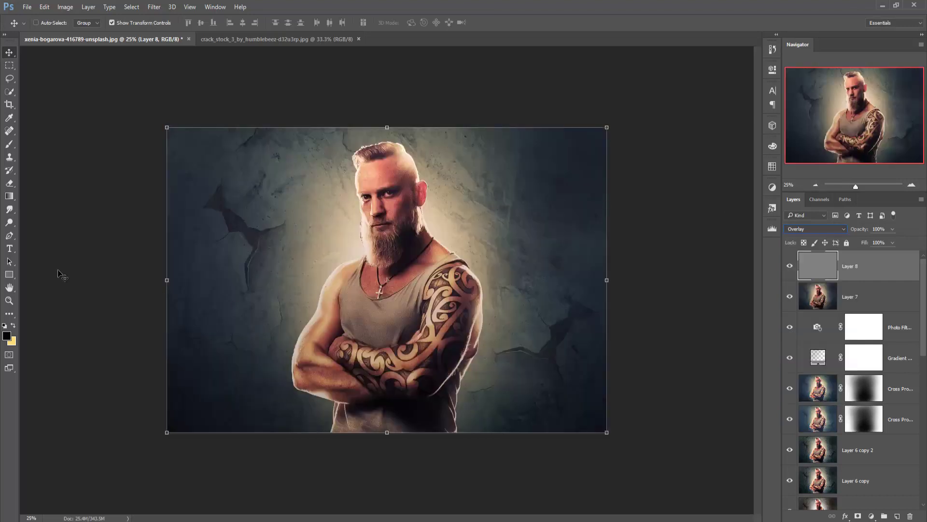
Dodge the man's forehead on the gray Overlay layer, using Midtones range and 16% exposure
left_click(10, 224)
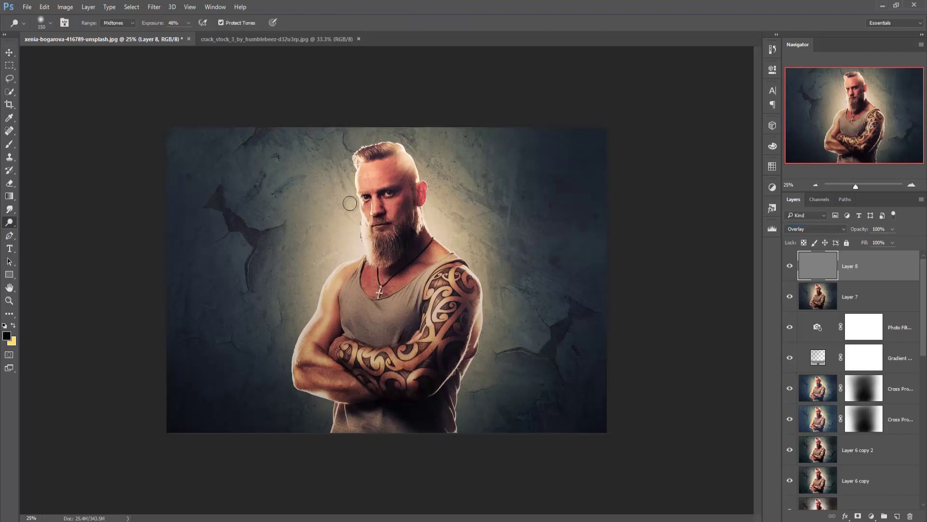
key("ctrl+plus")
key("ctrl+plus")
key("ctrl+plus")
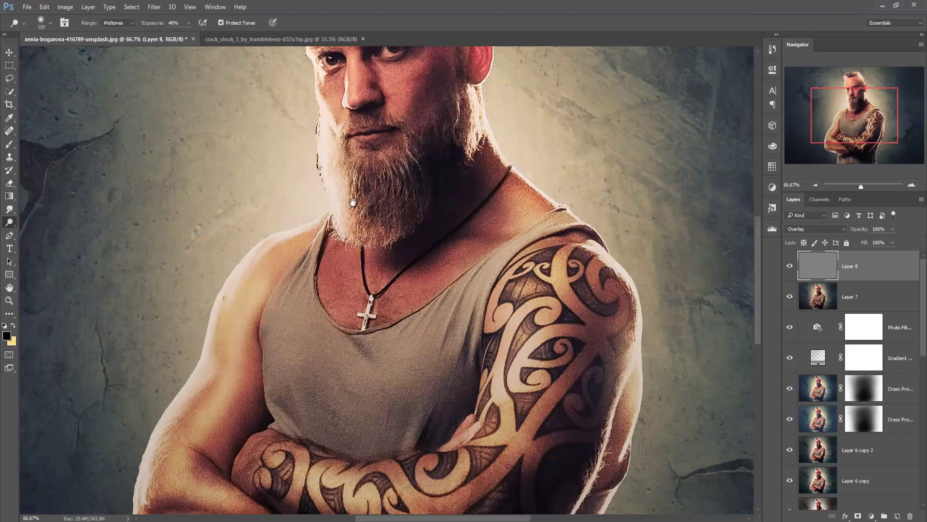
left_click_drag(351, 207, 350, 455)
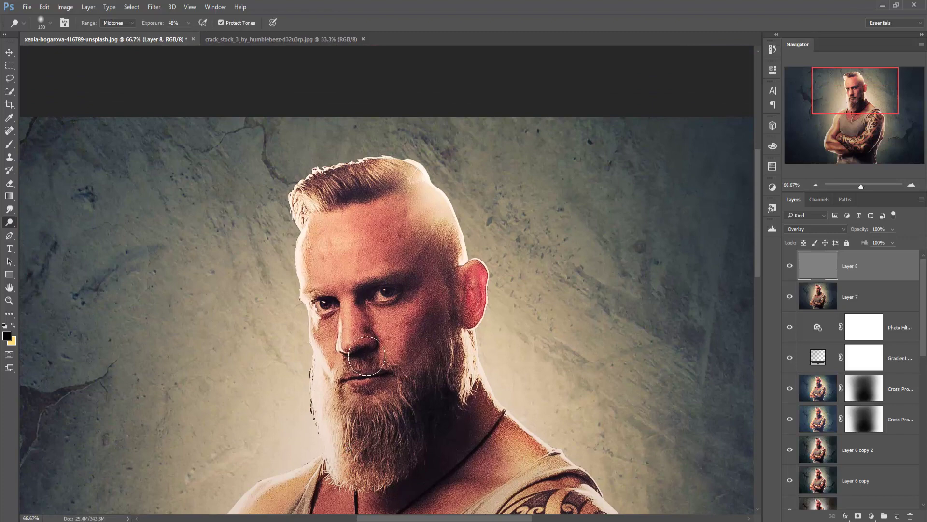
key("bracketleft")
key("bracketleft")
key("bracketleft")
key("bracketleft")
key("bracketleft")
key("bracketright")
key("bracketright")
key("bracketright")
key("bracketright")
mouse_move(322, 233)
left_mouse_down()
mouse_move(343, 253)
mouse_move(329, 255)
mouse_move(355, 255)
mouse_move(333, 260)
mouse_move(391, 259)
mouse_move(380, 260)
mouse_move(402, 247)
mouse_move(344, 267)
mouse_move(383, 253)
mouse_move(311, 266)
mouse_move(347, 278)
left_mouse_up()
Dodge the man's nose, shaded cheek and beard on the gray Overlay layer with the brush reduced to 60 px
key("bracketleft")
key("bracketleft")
key("bracketleft")
key("bracketleft")
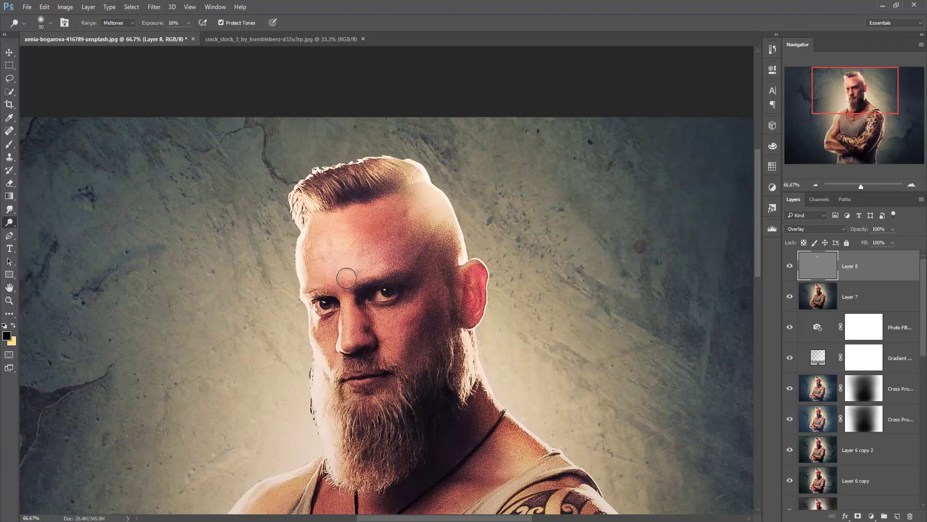
key("bracketleft")
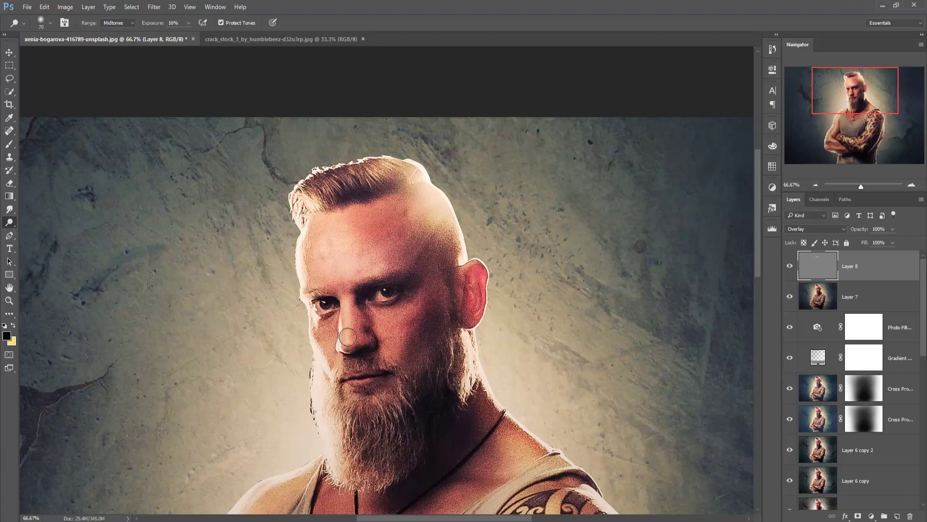
key("bracketleft")
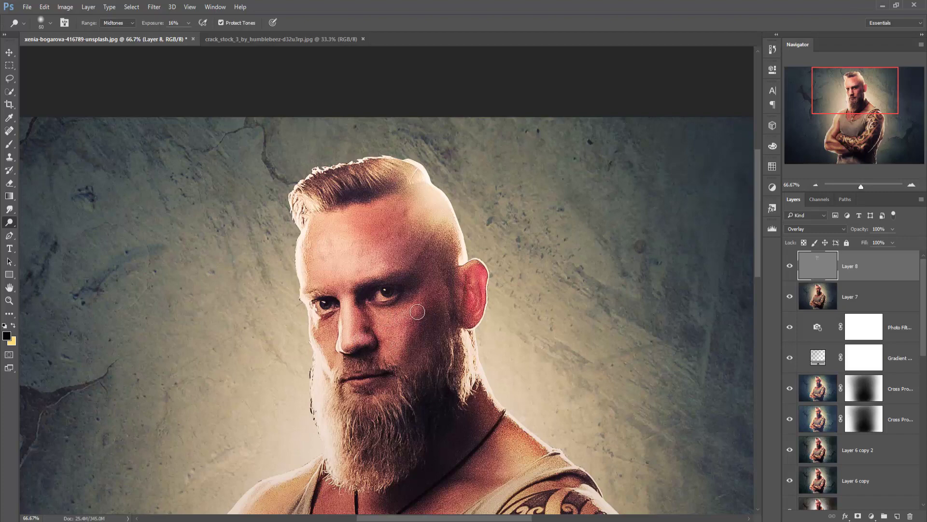
mouse_move(394, 354)
left_mouse_down()
mouse_move(377, 317)
mouse_move(401, 347)
left_mouse_up()
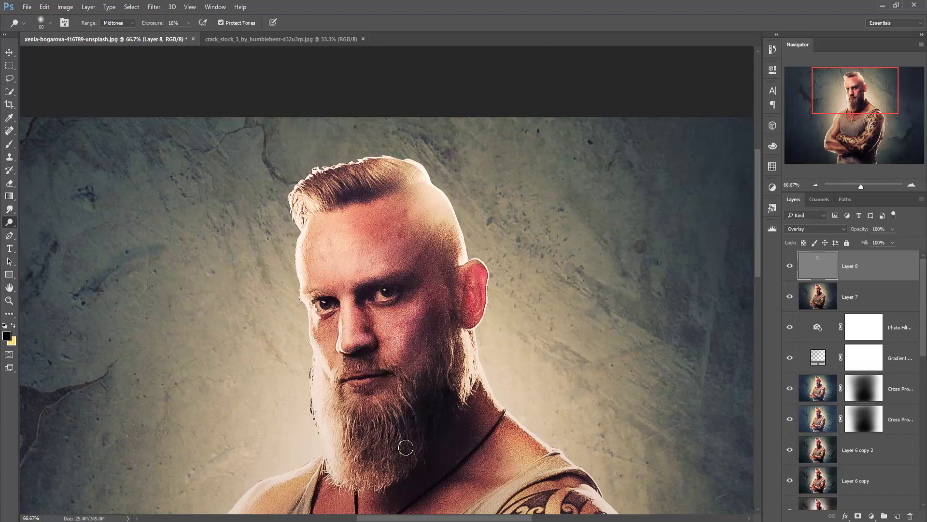
mouse_move(387, 456)
left_mouse_down()
mouse_move(381, 411)
mouse_move(378, 466)
mouse_move(379, 423)
mouse_move(373, 453)
left_mouse_up()
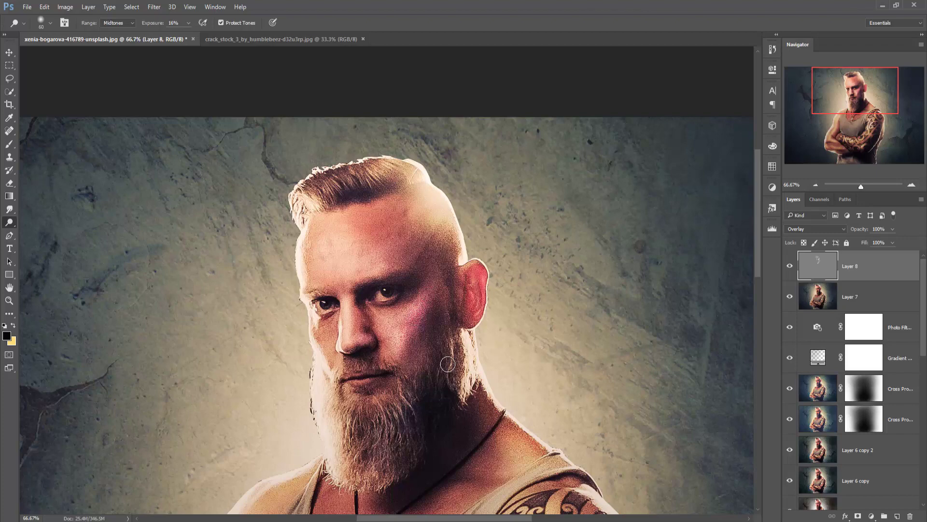
left_click_drag(425, 369, 456, 316)
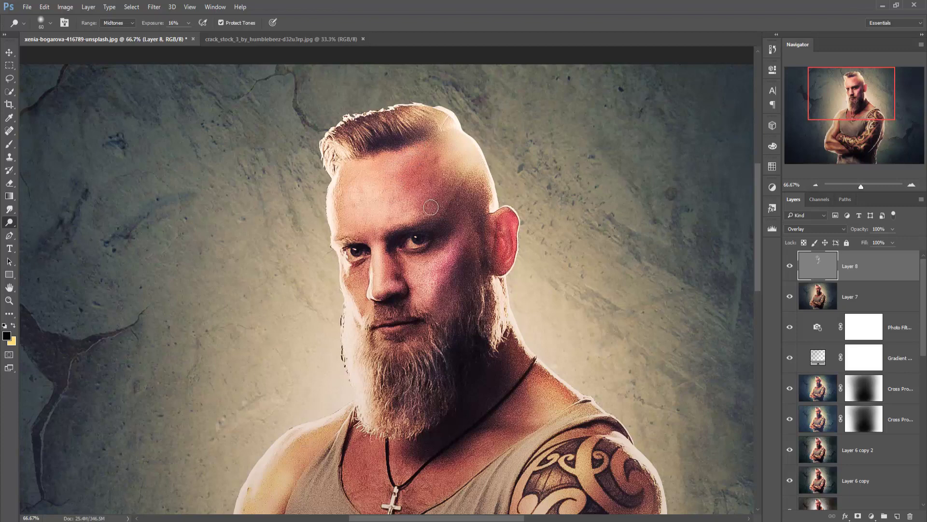
Dodge the highlights of the fabric folds across the chest of the tank top with the 60 px brush
scroll(429, 208, "down", 3)
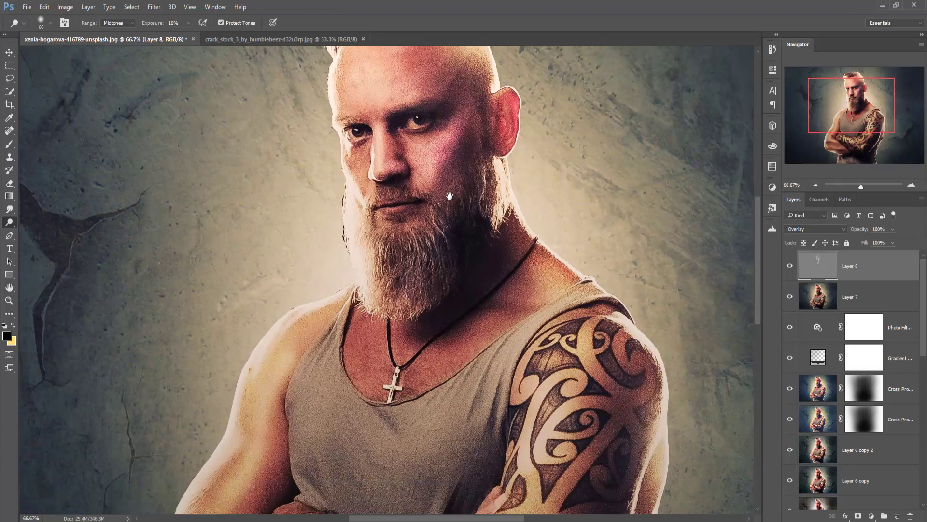
left_click_drag(494, 317, 474, 340)
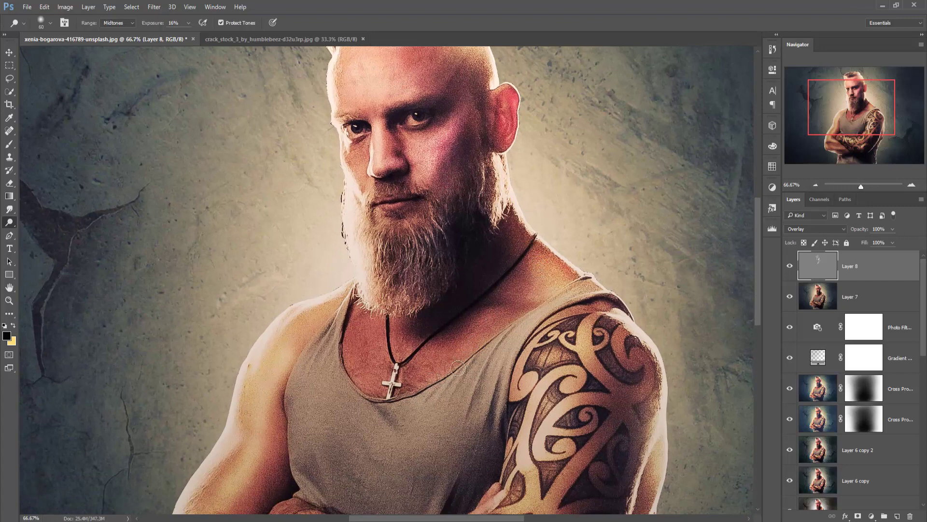
mouse_move(439, 397)
left_mouse_down()
mouse_move(401, 417)
mouse_move(393, 438)
left_mouse_up()
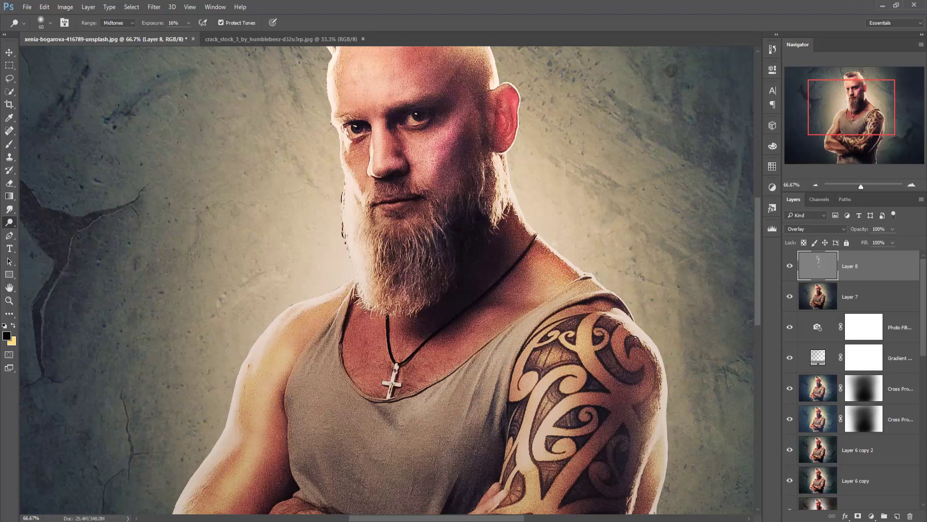
left_click_drag(467, 463, 511, 369)
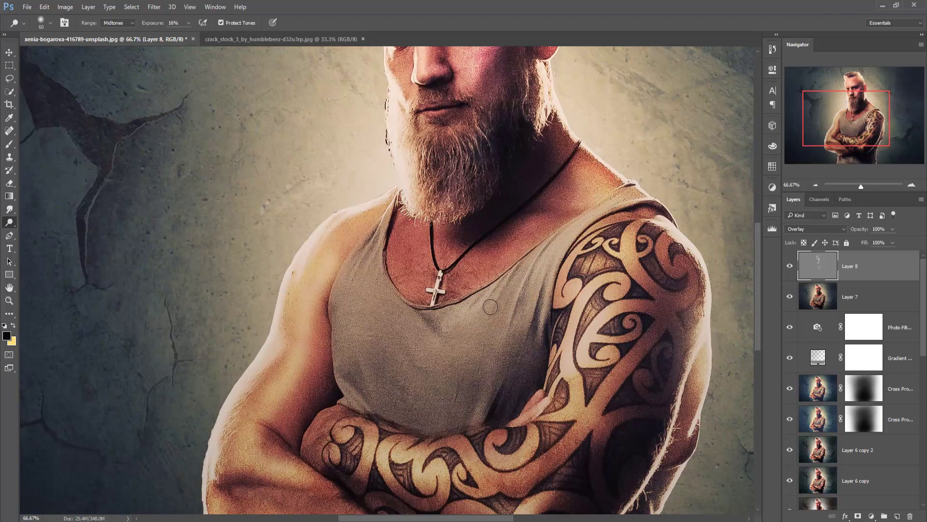
left_click_drag(470, 308, 392, 386)
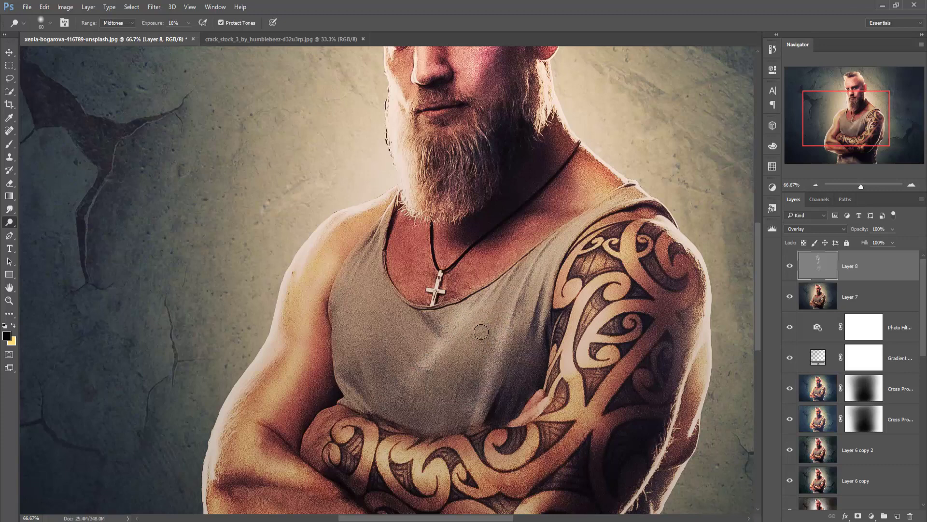
Enlarge the Dodge brush to 125 px and lighten broader areas of the tank top and the crossed arms
key("bracketright")
key("bracketright")
key("bracketright")
key("bracketright")
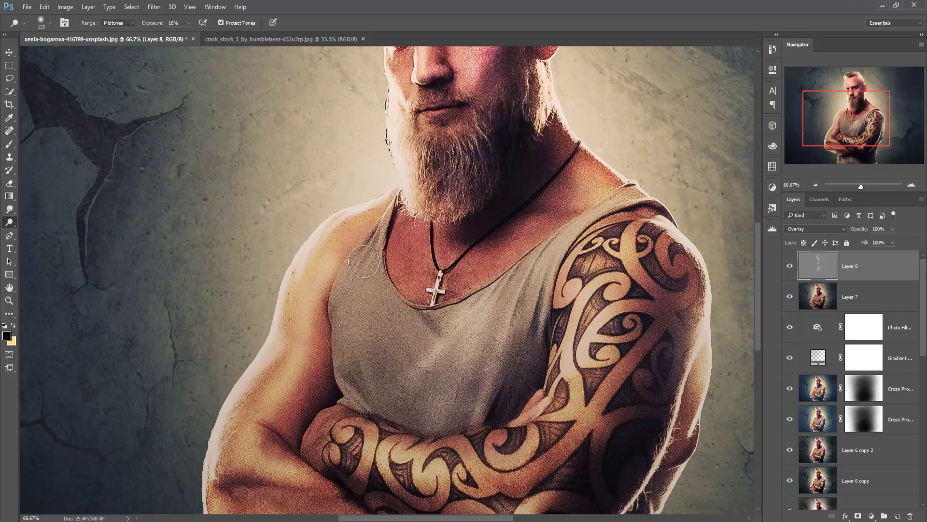
mouse_move(370, 276)
left_mouse_down()
mouse_move(354, 302)
mouse_move(350, 363)
left_mouse_up()
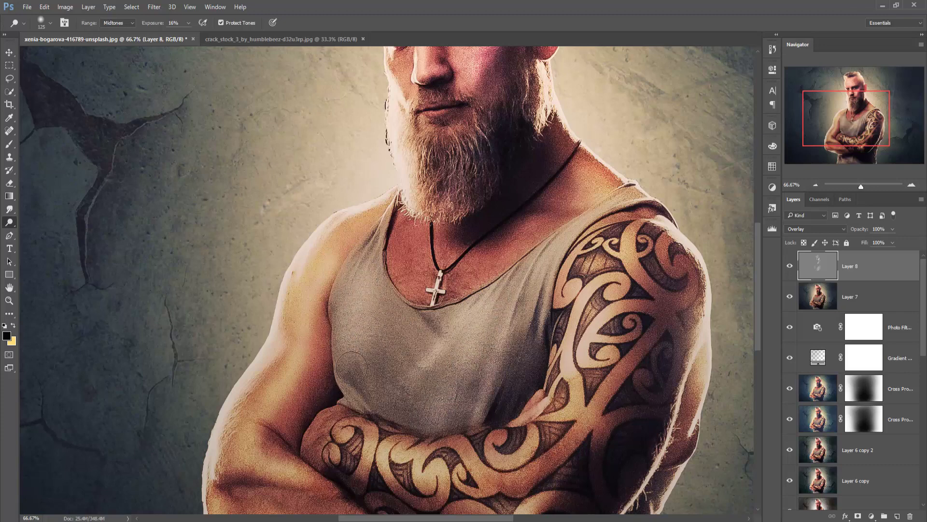
mouse_move(360, 401)
left_mouse_down()
mouse_move(349, 374)
mouse_move(355, 388)
mouse_move(367, 315)
mouse_move(363, 406)
mouse_move(347, 397)
mouse_move(352, 312)
mouse_move(366, 301)
mouse_move(389, 325)
mouse_move(372, 295)
mouse_move(399, 327)
mouse_move(364, 339)
mouse_move(373, 399)
left_mouse_up()
mouse_move(444, 232)
left_mouse_down()
mouse_move(409, 239)
mouse_move(414, 279)
mouse_move(398, 267)
mouse_move(431, 308)
mouse_move(595, 193)
mouse_move(543, 291)
mouse_move(628, 282)
mouse_move(649, 258)
mouse_move(650, 232)
mouse_move(611, 336)
mouse_move(637, 272)
mouse_move(607, 382)
mouse_move(621, 335)
mouse_move(621, 389)
mouse_move(633, 326)
mouse_move(641, 350)
mouse_move(618, 405)
mouse_move(613, 398)
mouse_move(536, 475)
mouse_move(506, 490)
mouse_move(531, 479)
mouse_move(386, 452)
left_mouse_up()
mouse_move(425, 488)
left_mouse_down()
mouse_move(420, 397)
mouse_move(394, 396)
mouse_move(474, 426)
mouse_move(555, 404)
mouse_move(672, 337)
mouse_move(616, 418)
mouse_move(561, 461)
mouse_move(492, 419)
left_mouse_up()
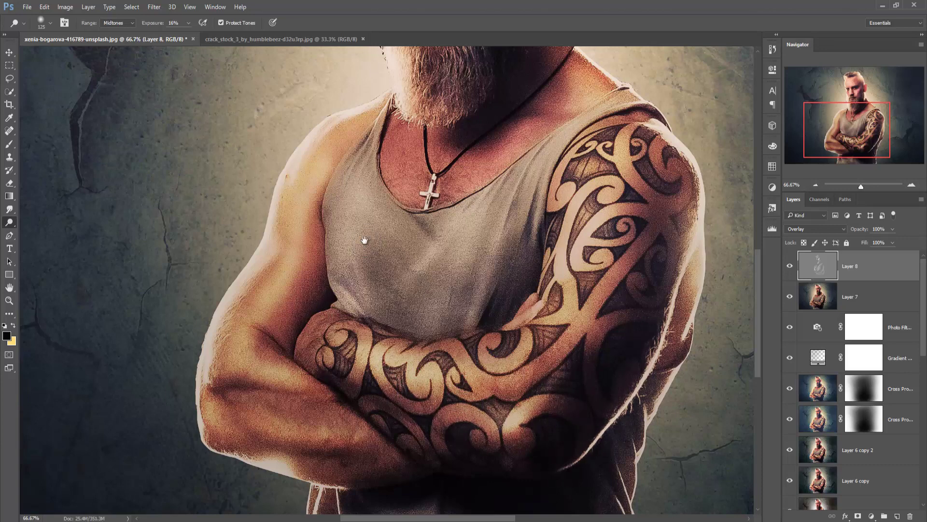
Dodge along the top of the man's hair with the 125 px brush
left_click_drag(367, 232, 366, 434)
left_click_drag(372, 280, 373, 368)
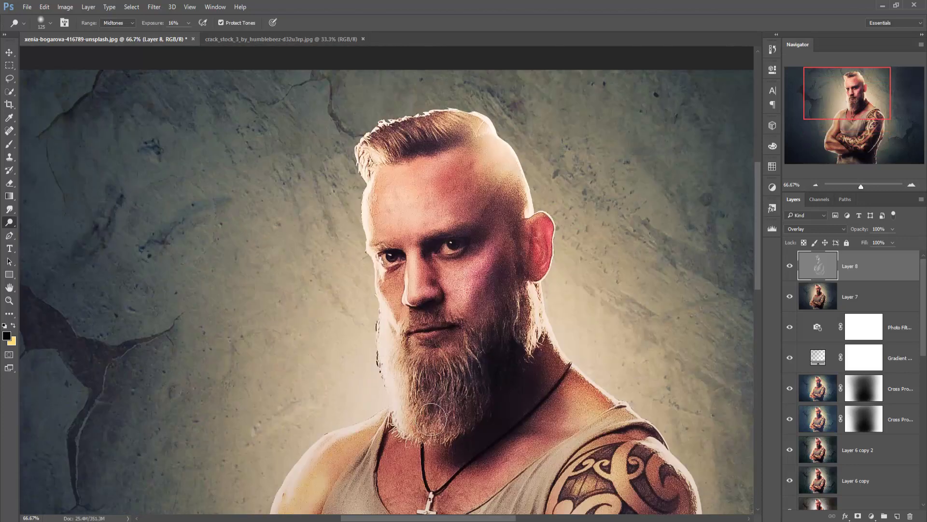
mouse_move(371, 148)
left_mouse_down()
mouse_move(415, 116)
mouse_move(450, 115)
mouse_move(436, 121)
mouse_move(459, 130)
left_mouse_up()
Compare the whole image with and without the dodged gray Overlay layer, leaving the layer visible
left_click(9, 52)
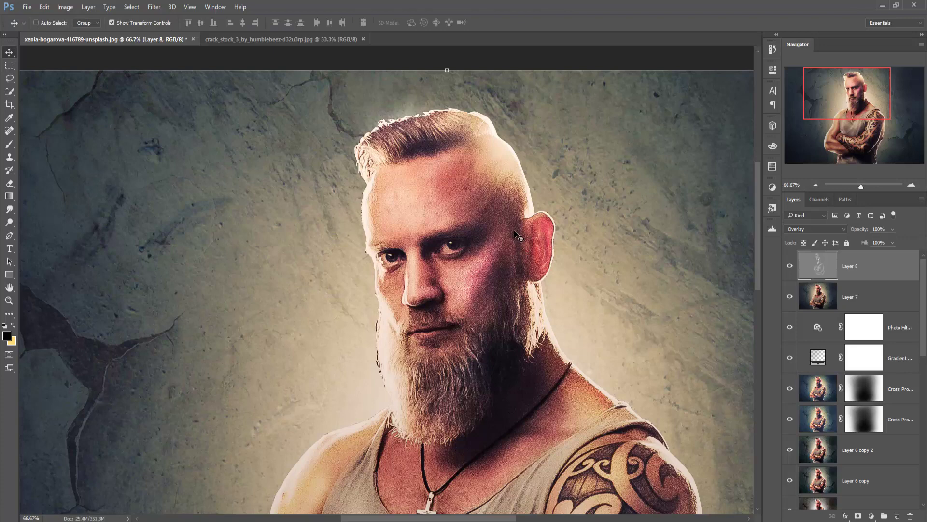
key("ctrl+minus")
key("ctrl+minus")
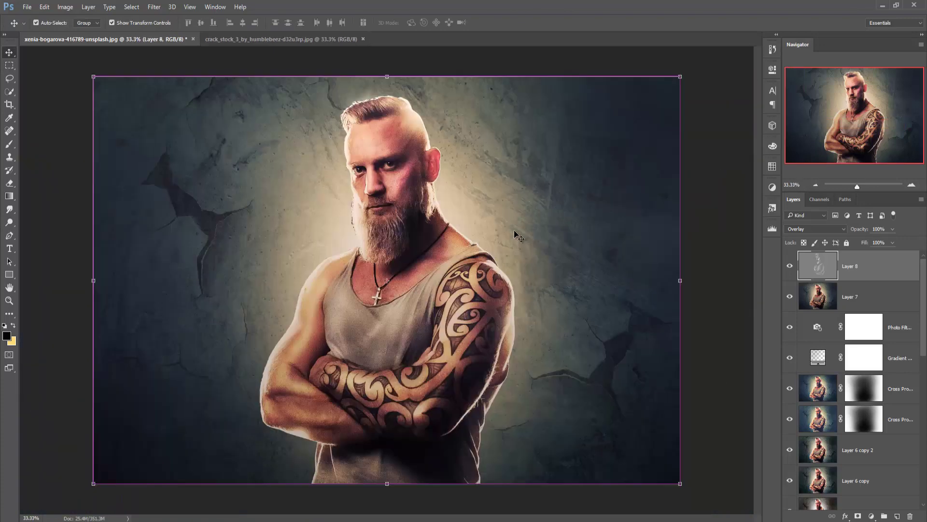
left_click(790, 267)
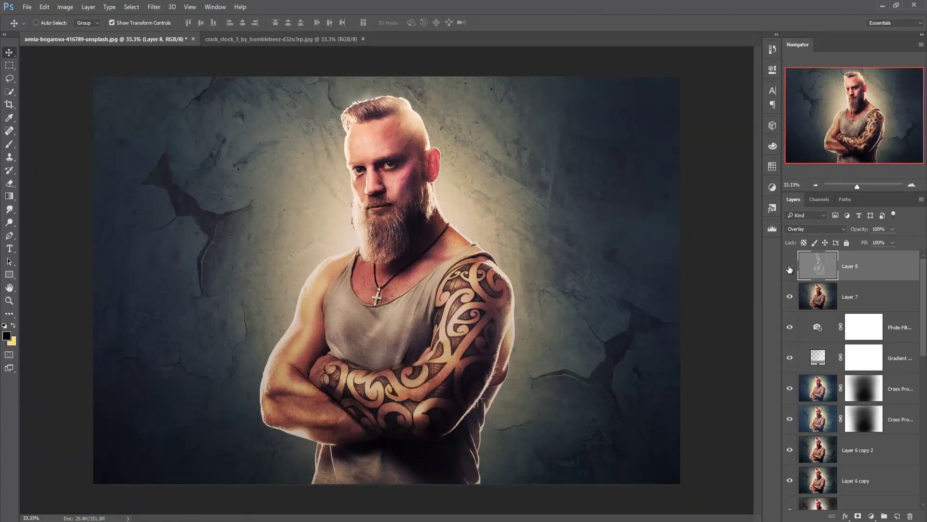
left_click(790, 267)
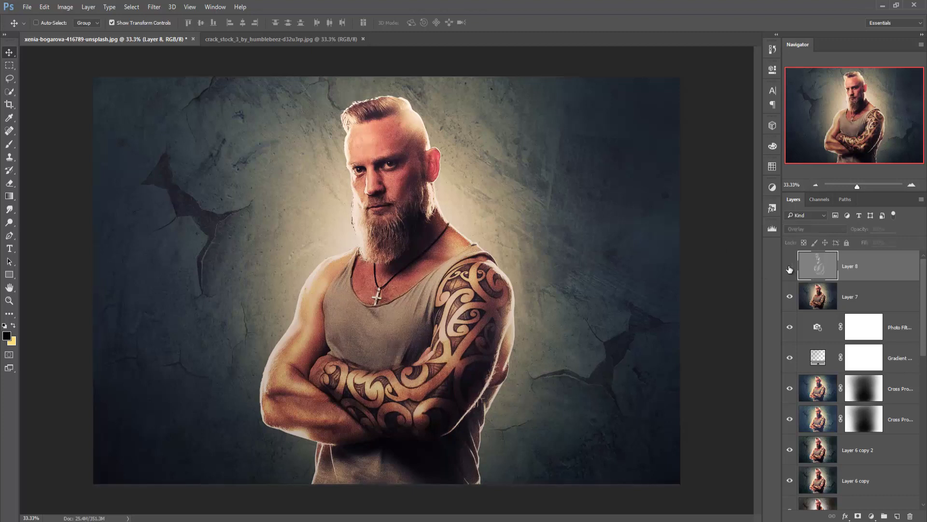
left_click(790, 267)
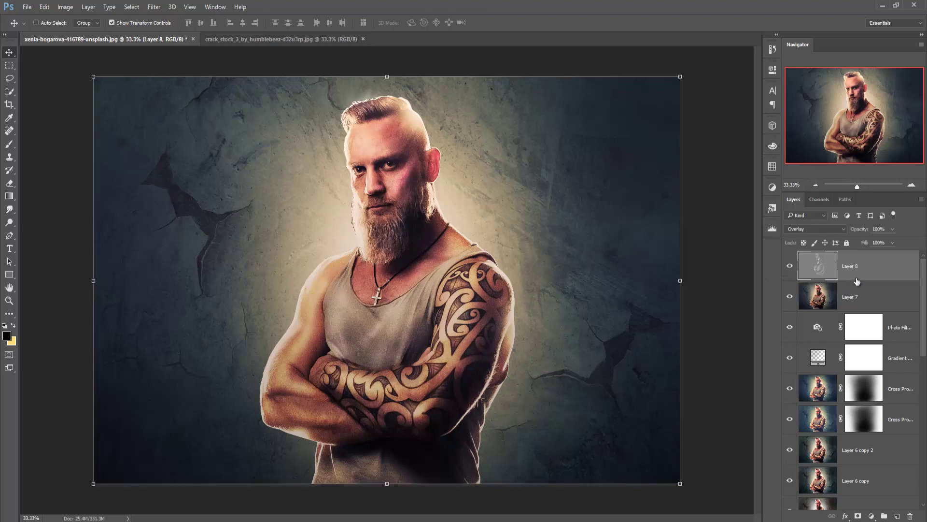
Burn the shadows around the man's elbow and the side of the tank top, using Midtones range and 15% exposure
right_click(10, 223)
left_click(43, 231)
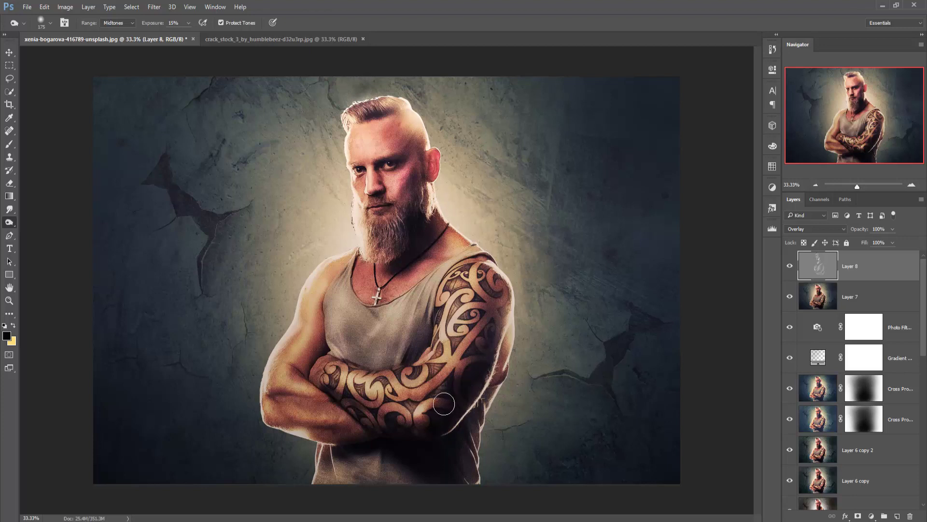
left_click_drag(271, 421, 282, 418)
mouse_move(341, 331)
left_mouse_down()
mouse_move(362, 362)
mouse_move(353, 350)
left_mouse_up()
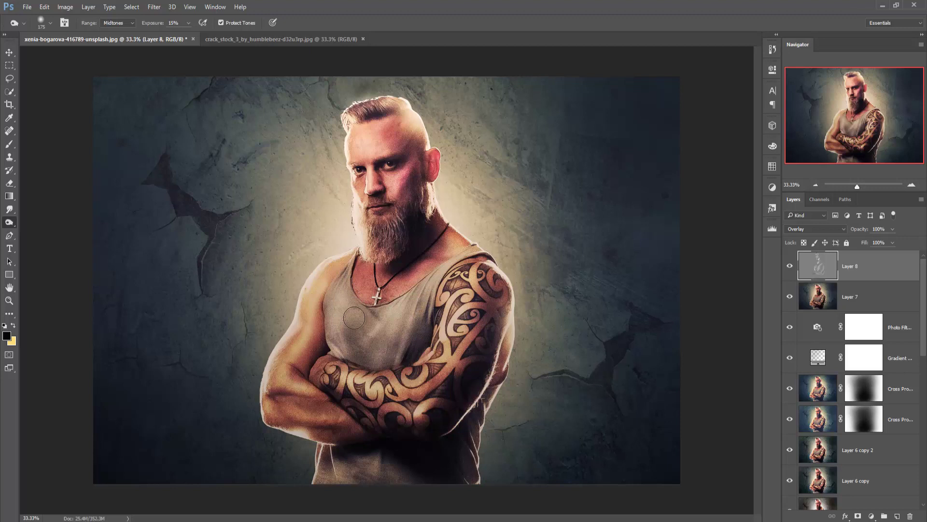
Stamp all visible layers into a new layer above the dodge and burn layer
left_click(8, 57)
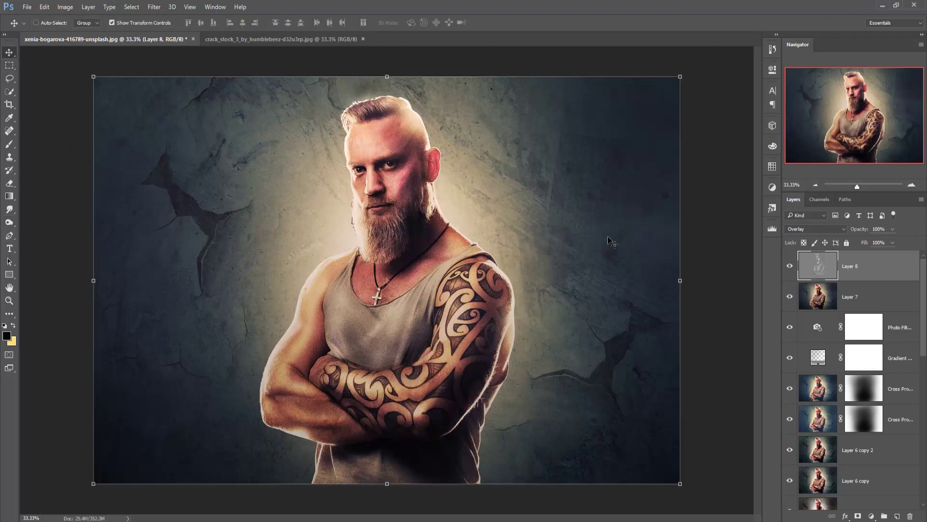
key("ctrl+minus")
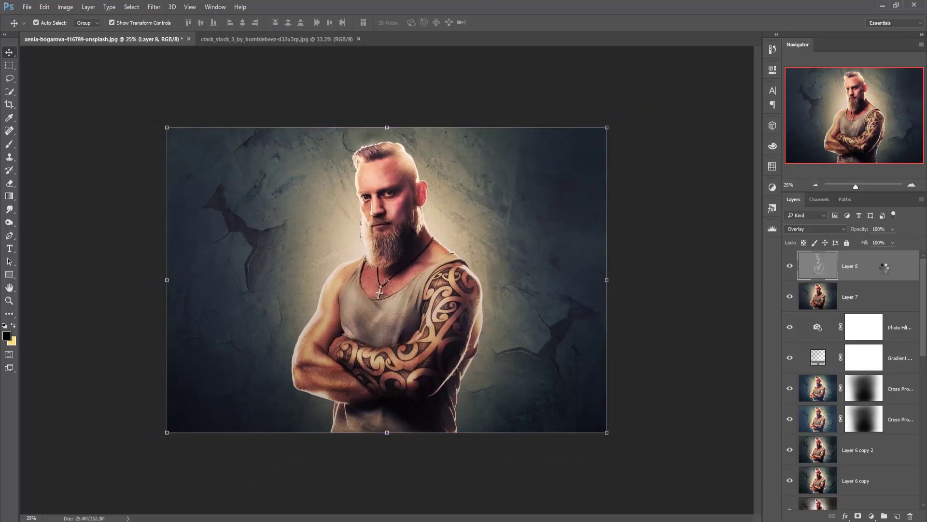
key("ctrl+shift+alt+e")
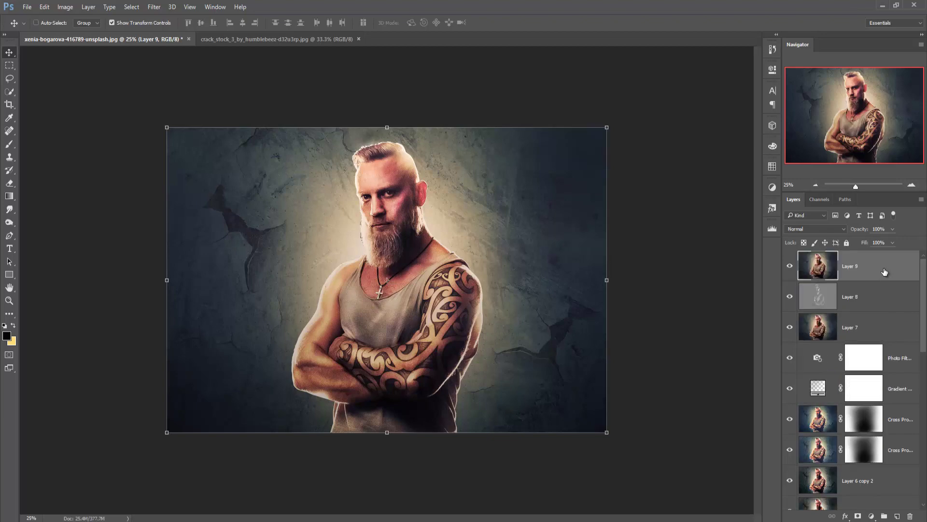